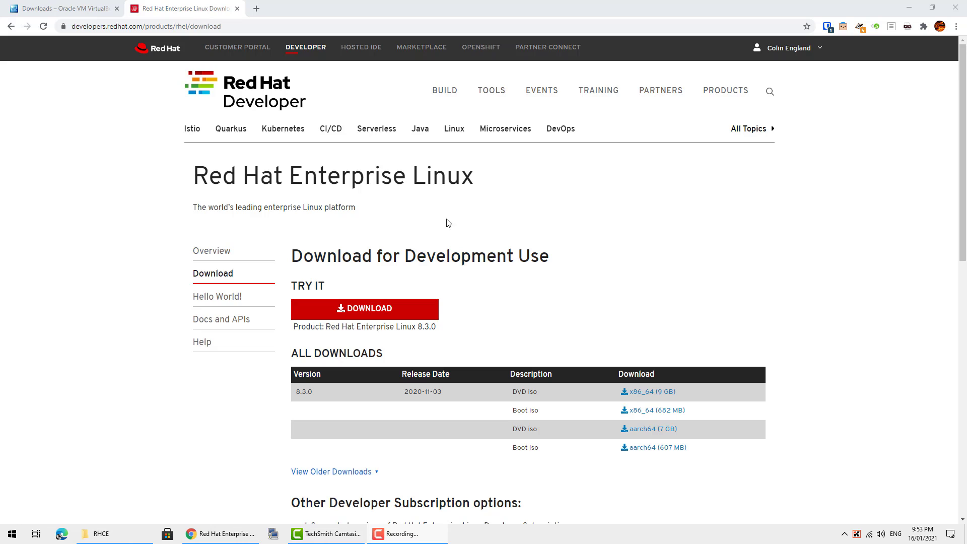
- Review the Red Hat Developer page, highlighting the 2020-11-03 release date and page address
left_click_drag(406, 391, 438, 392)
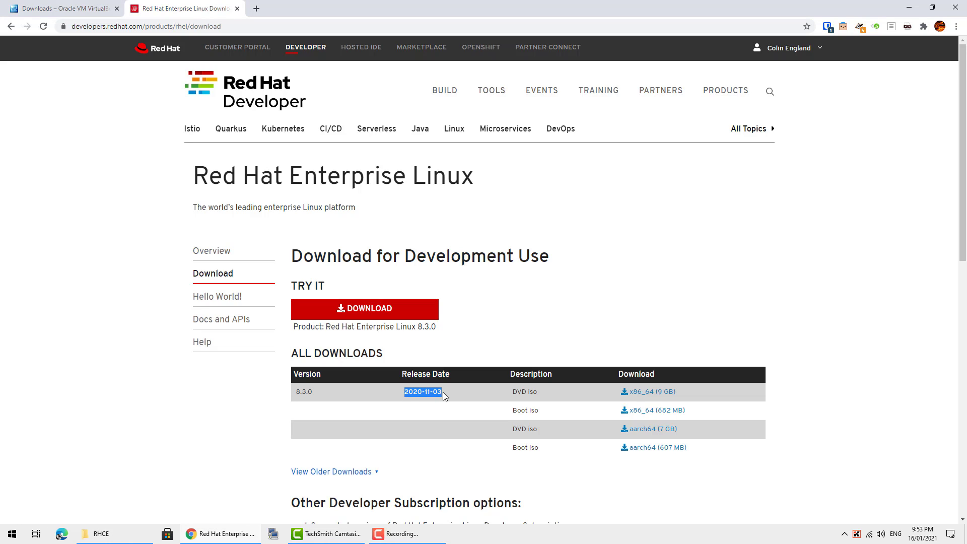
left_click(372, 402)
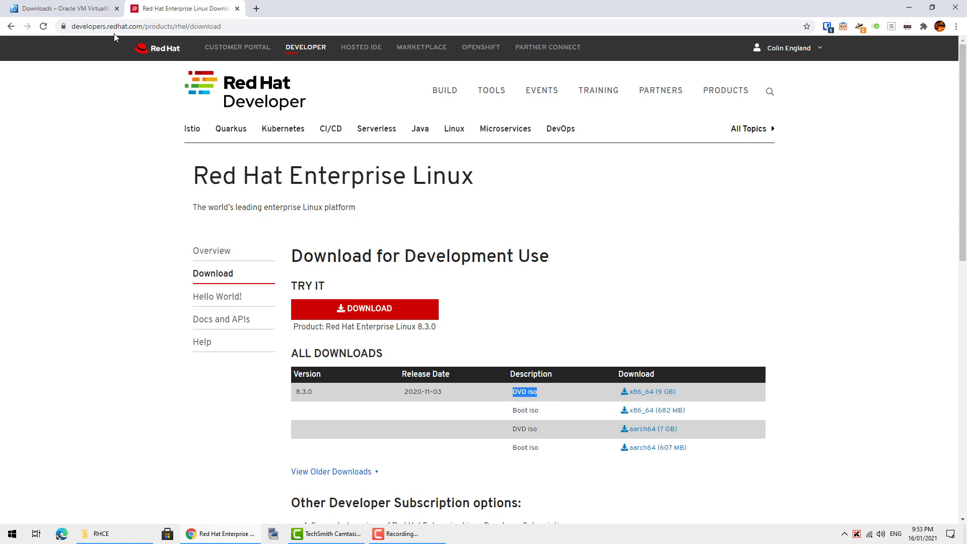
left_click_drag(72, 27, 246, 27)
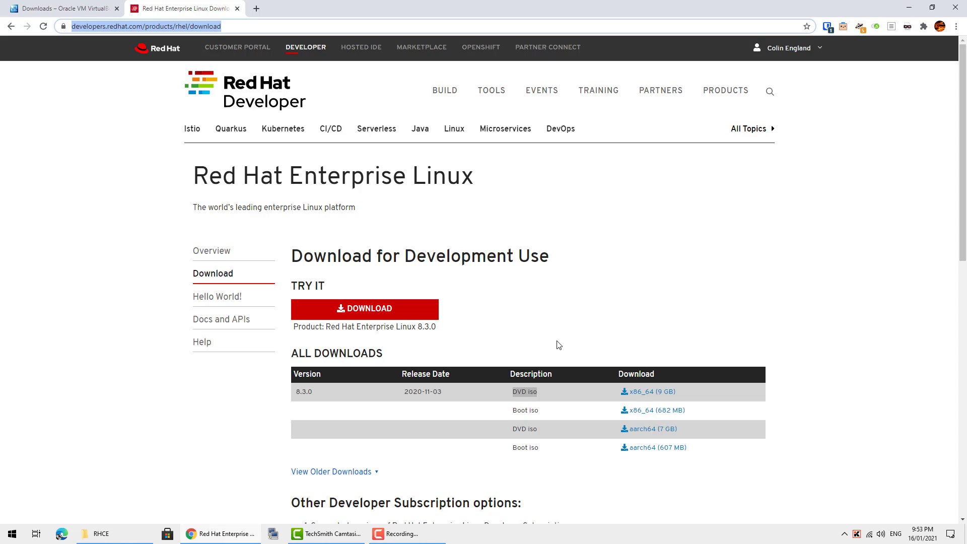
scroll(560, 348, "down", 1)
left_click(863, 398)
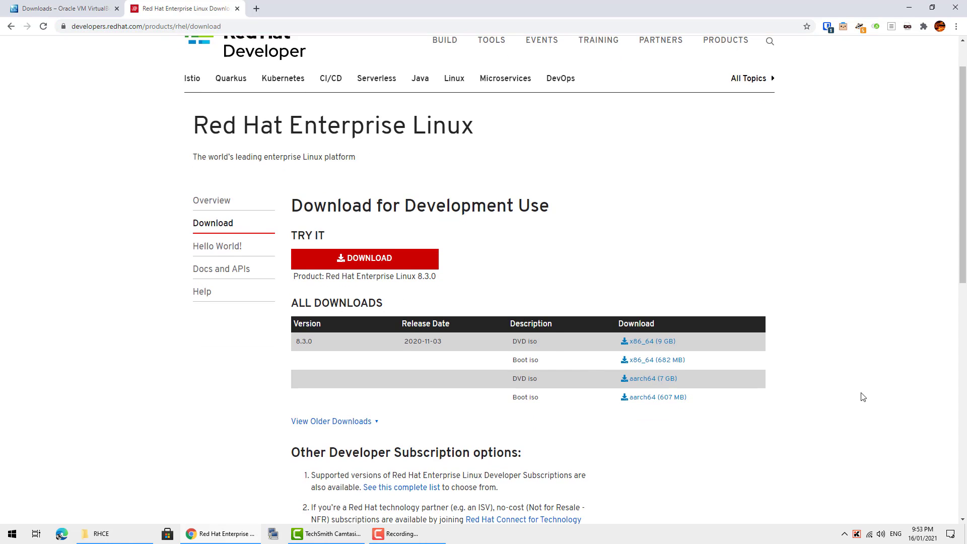
scroll(863, 398, "up", 1)
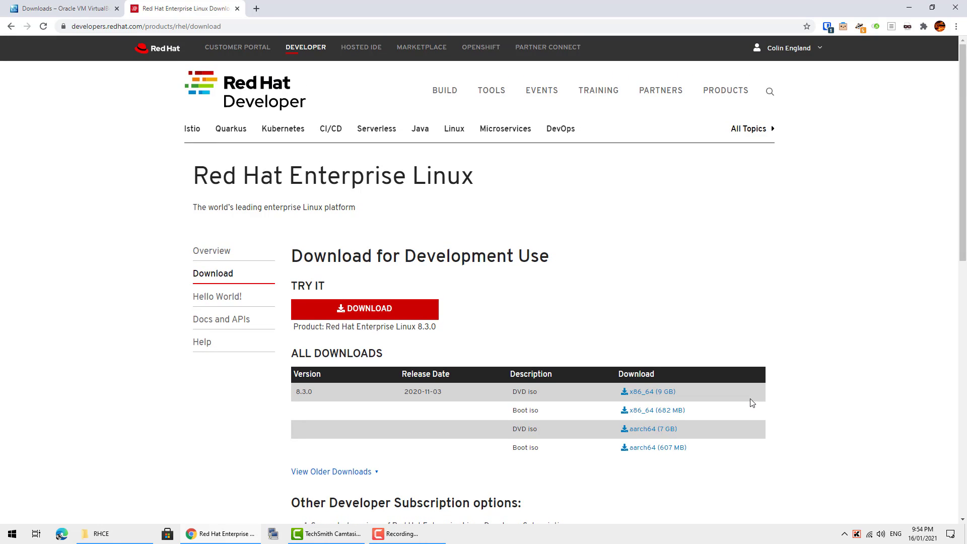
- Start the 8.3.0 x86_64 DVD iso download, cancel it, and close the Red Hat page
left_click(650, 399)
left_click_drag(511, 392, 550, 389)
left_click(550, 390)
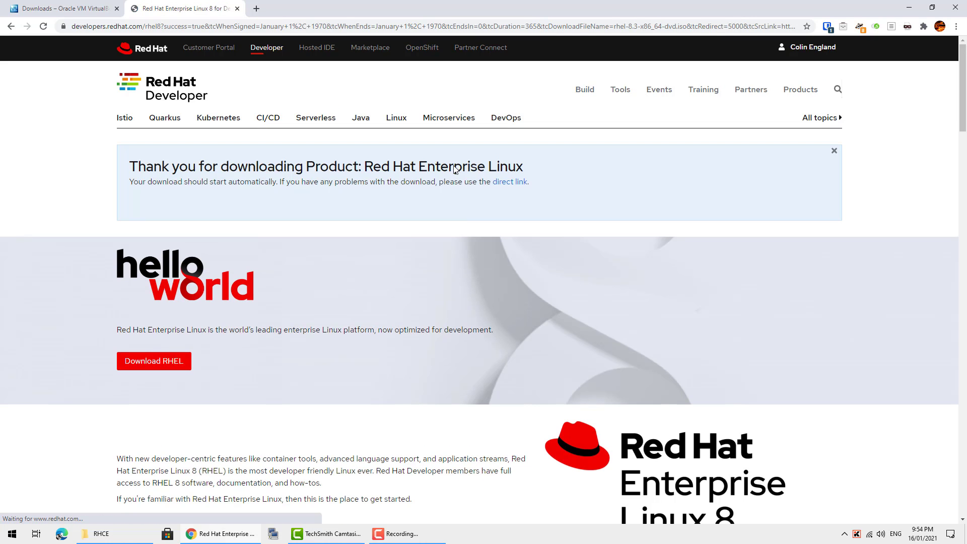
left_click(104, 510)
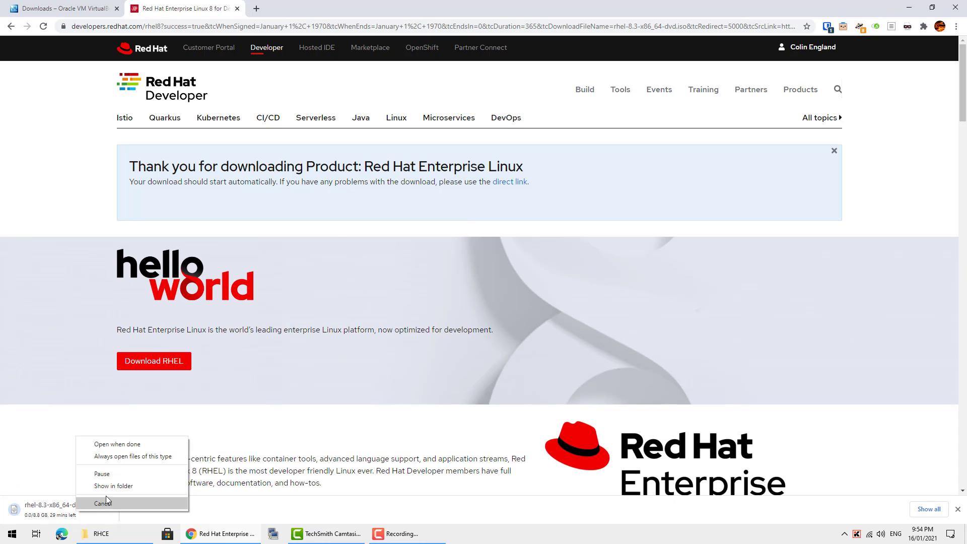
left_click(108, 502)
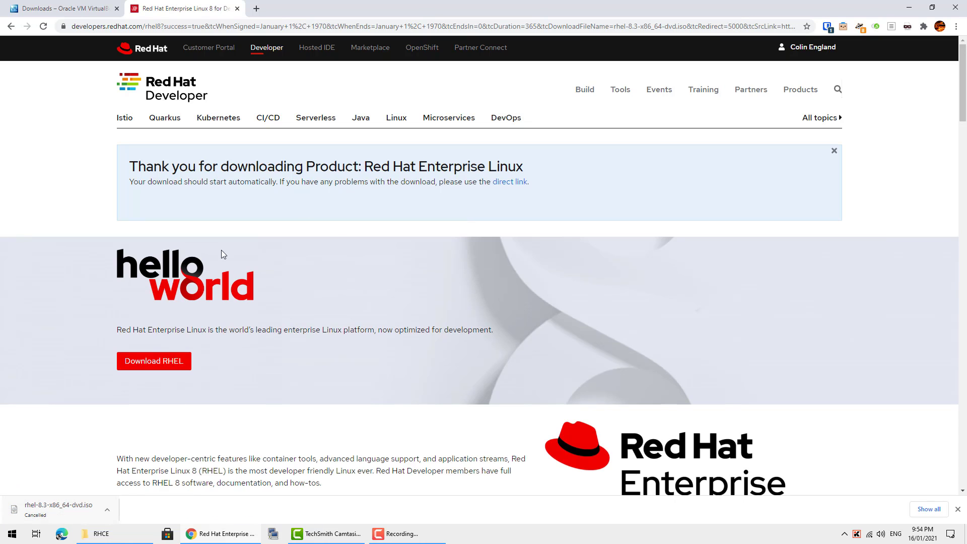
left_click(235, 9)
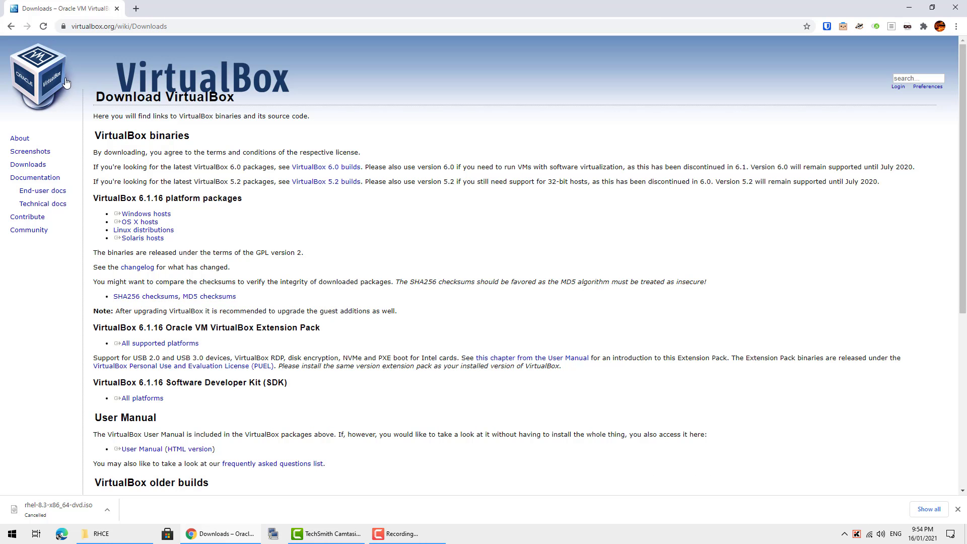
- Go to virtualbox.org and open the Download VirtualBox 6.1 page
left_click_drag(71, 26, 122, 24)
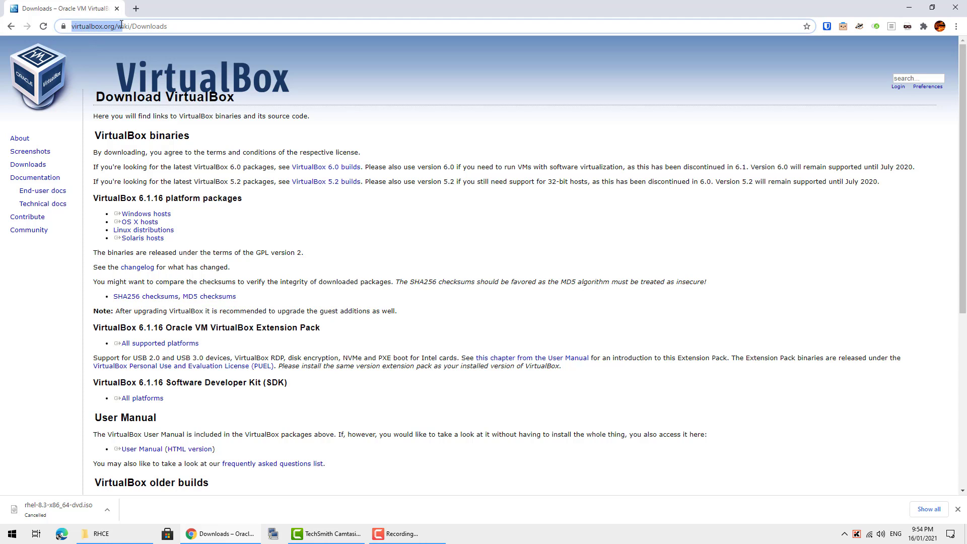
key("Return")
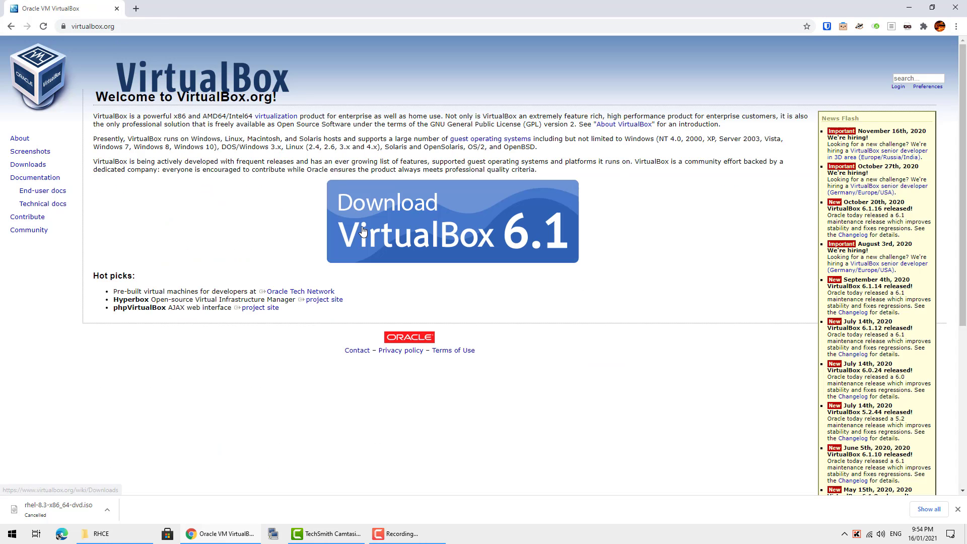
left_click(421, 246)
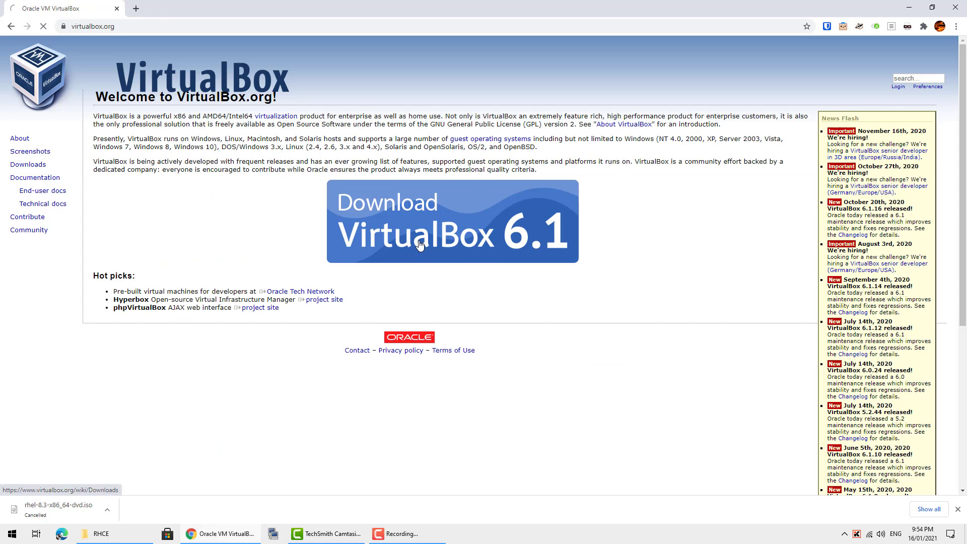
left_click_drag(94, 201, 195, 198)
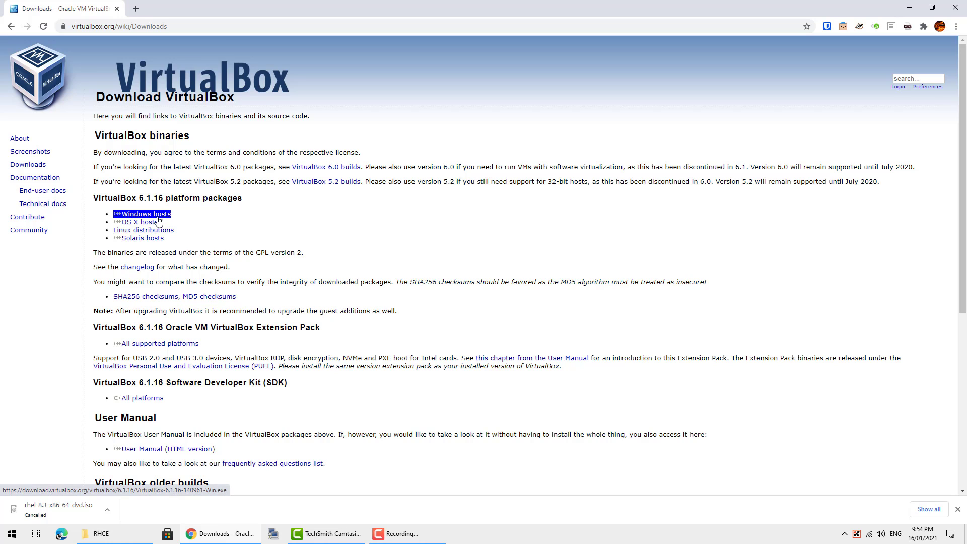
- Start the Windows hosts installer download, cancel it, and switch to the RHCE folder
left_click(158, 217)
right_click(89, 506)
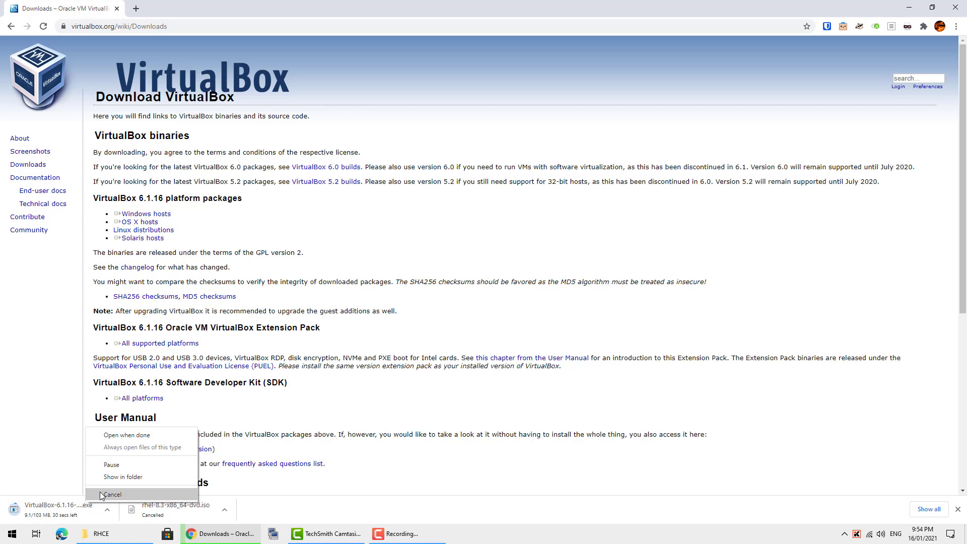
left_click(111, 492)
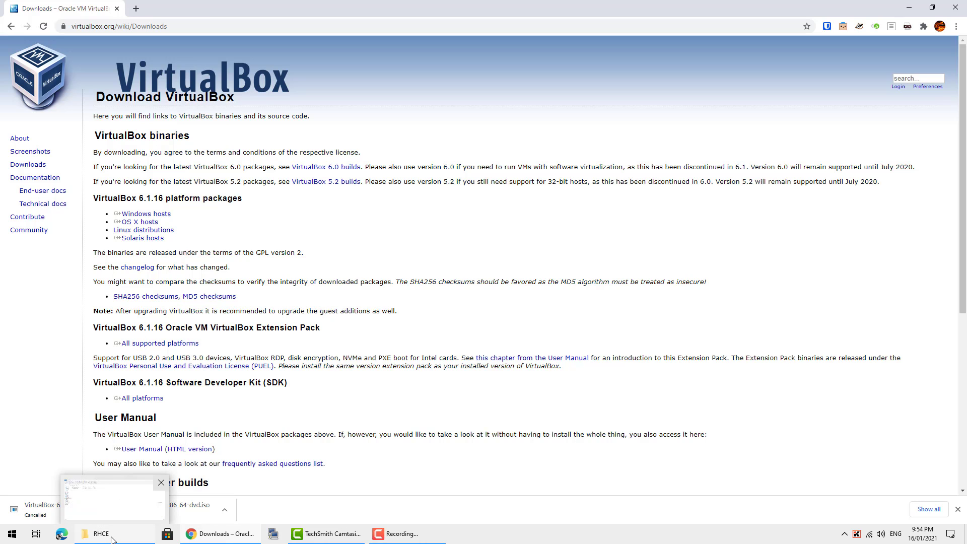
left_click(111, 538)
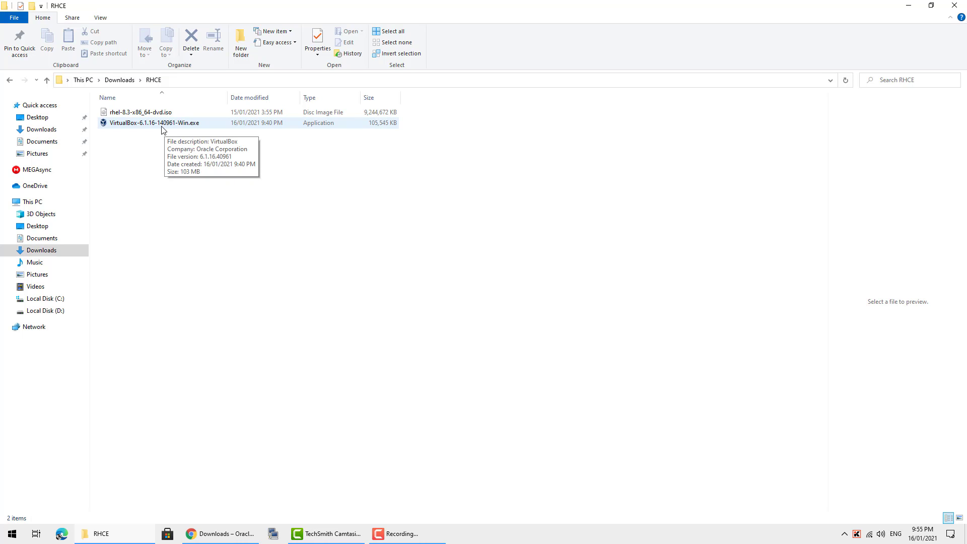
- Run VirtualBox-6.1.16-140961-Win.exe from the RHCE folder
left_click(162, 130)
double_click(162, 130)
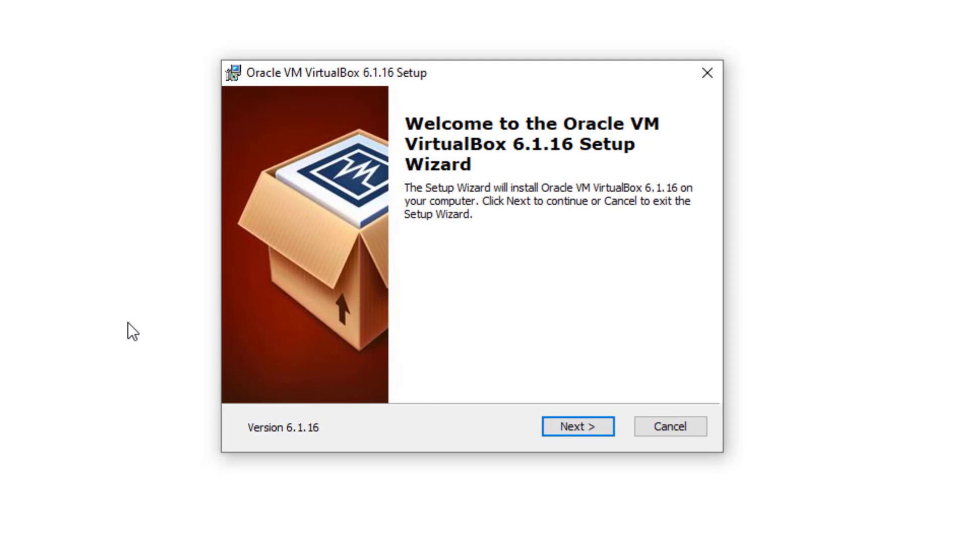
- Change the VirtualBox install folder to D:\Program Files\Oracle\VirtualBox\
left_click(564, 428)
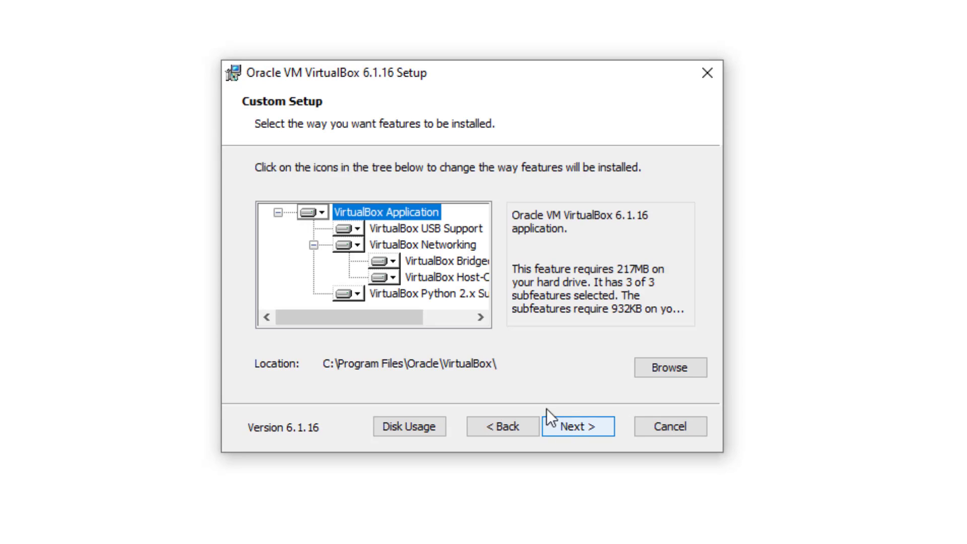
left_click_drag(397, 326, 308, 326)
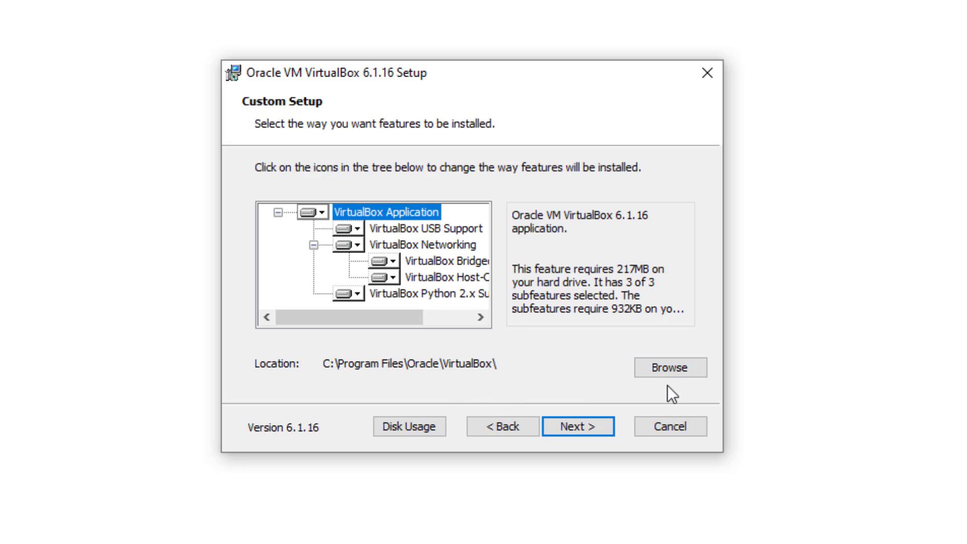
left_click(684, 376)
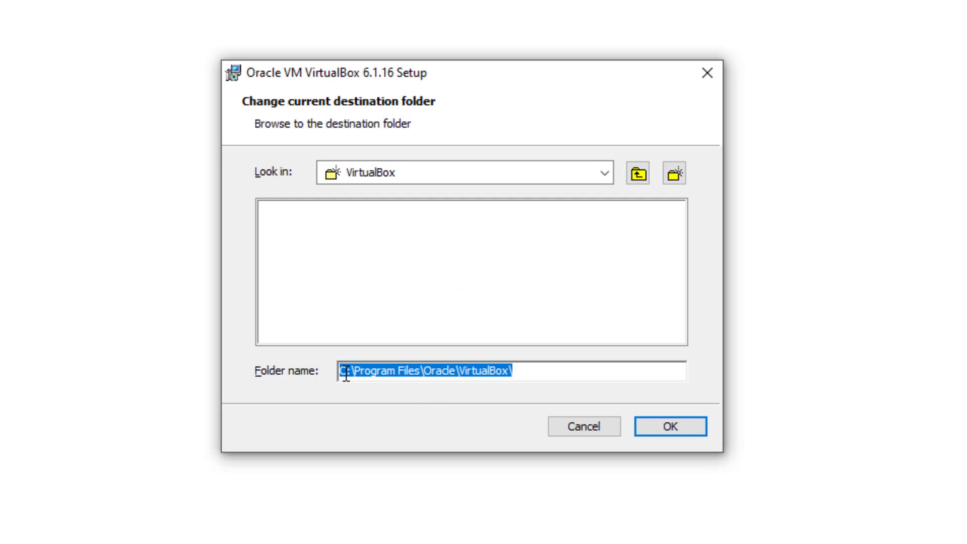
left_click(349, 374)
key("BackSpace")
type("D")
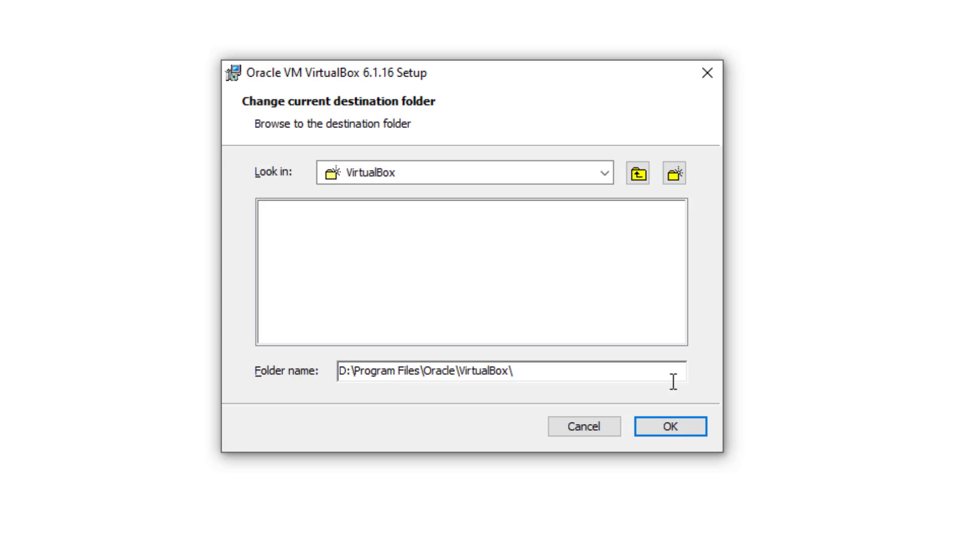
left_click(687, 433)
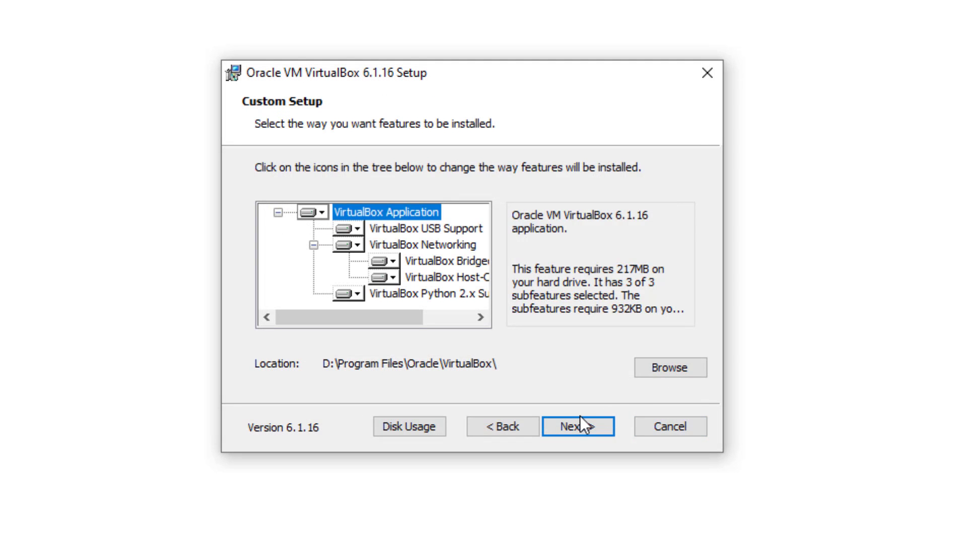
- Skip the Quick Launch Bar shortcut and continue to the network warning
left_click(584, 428)
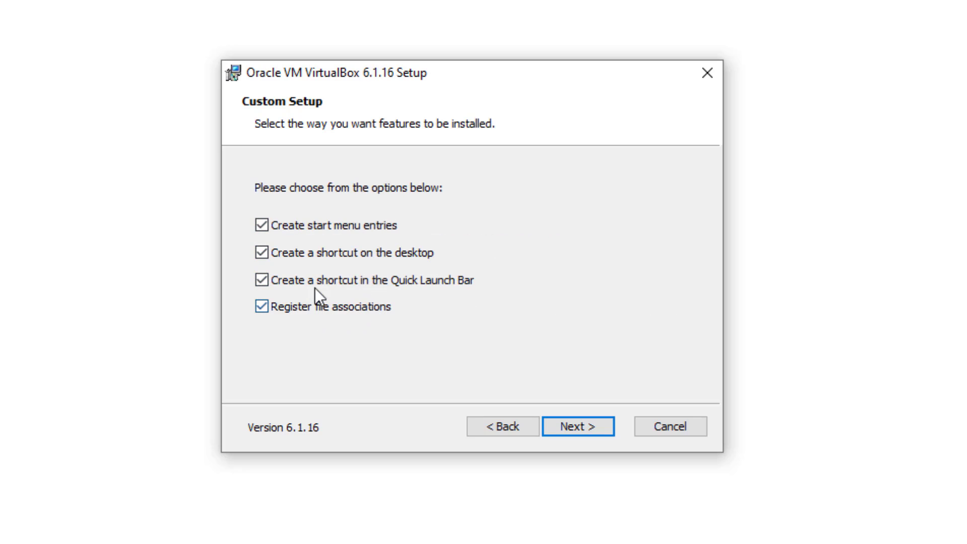
left_click(379, 283)
left_click(563, 428)
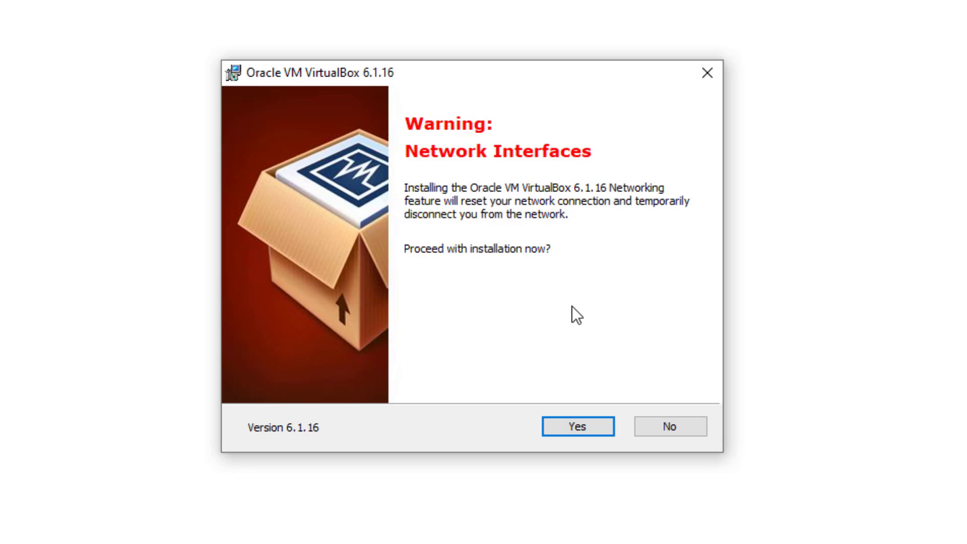
- Accept the network interfaces warning, install VirtualBox 6.1.16, and finish the wizard
left_click(558, 428)
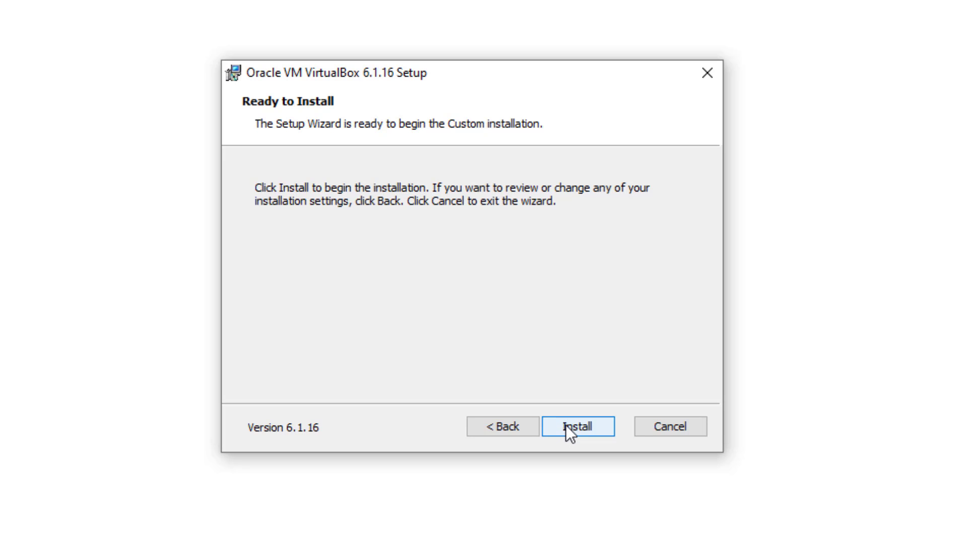
left_click(566, 427)
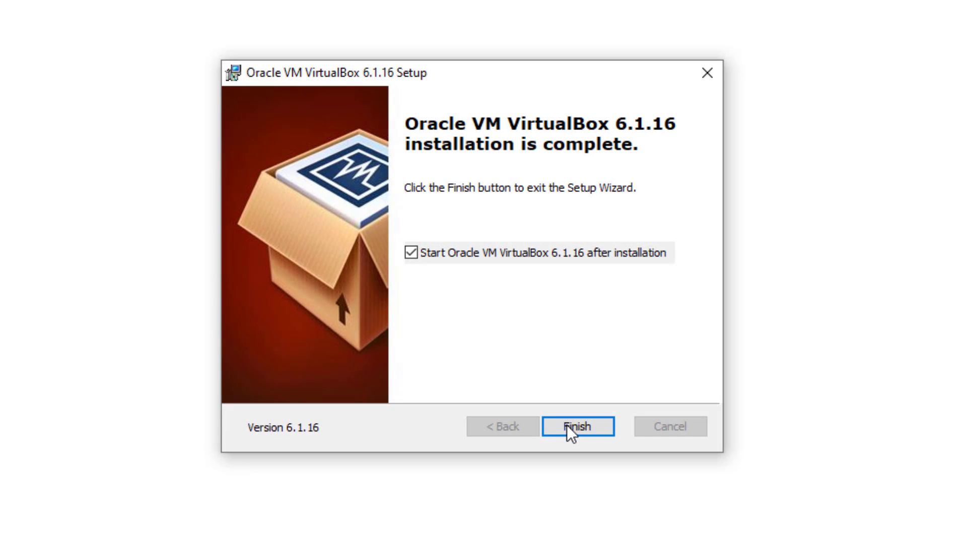
left_click(596, 432)
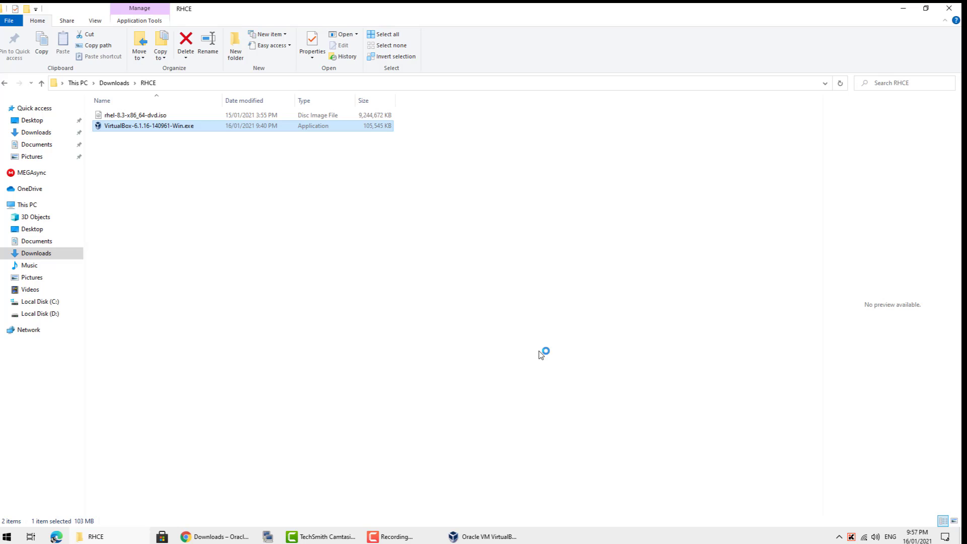
- Bring the Oracle VM VirtualBox Manager window to the front
left_click(498, 538)
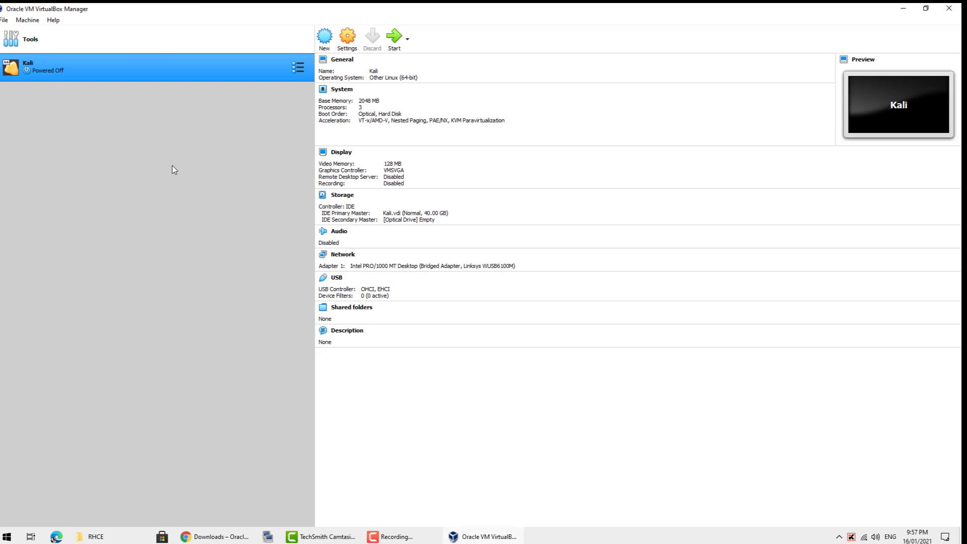
left_click(5, 21)
left_click(5, 21)
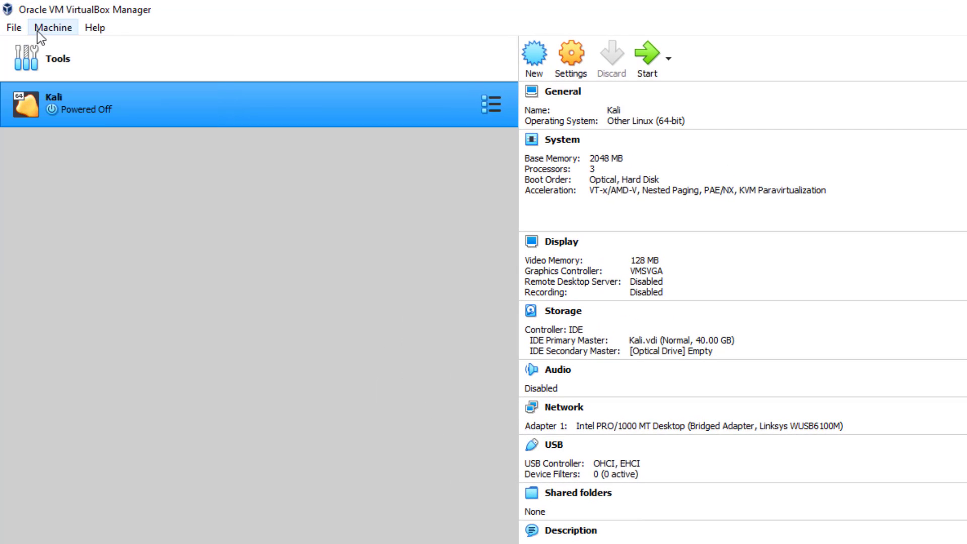
left_click(10, 27)
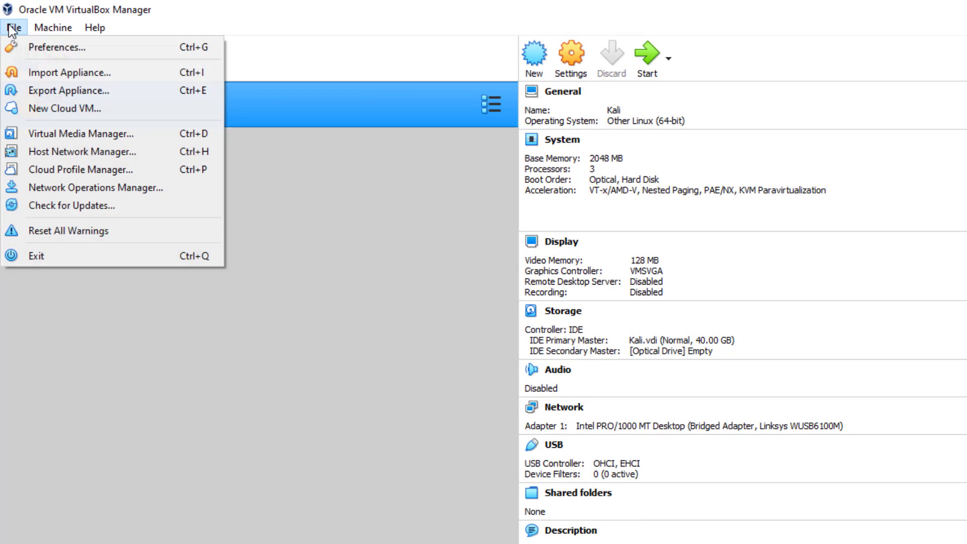
mouse_move(40, 32)
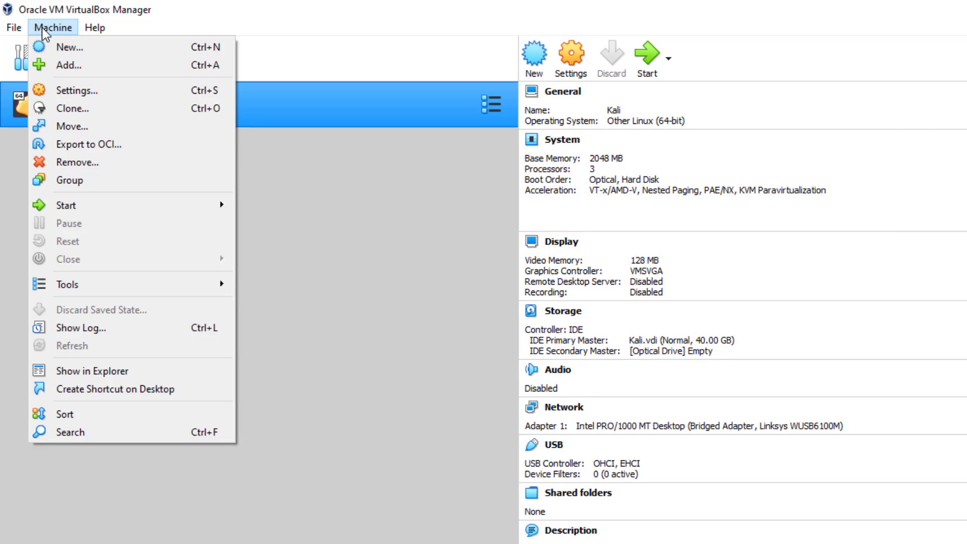
left_click(59, 48)
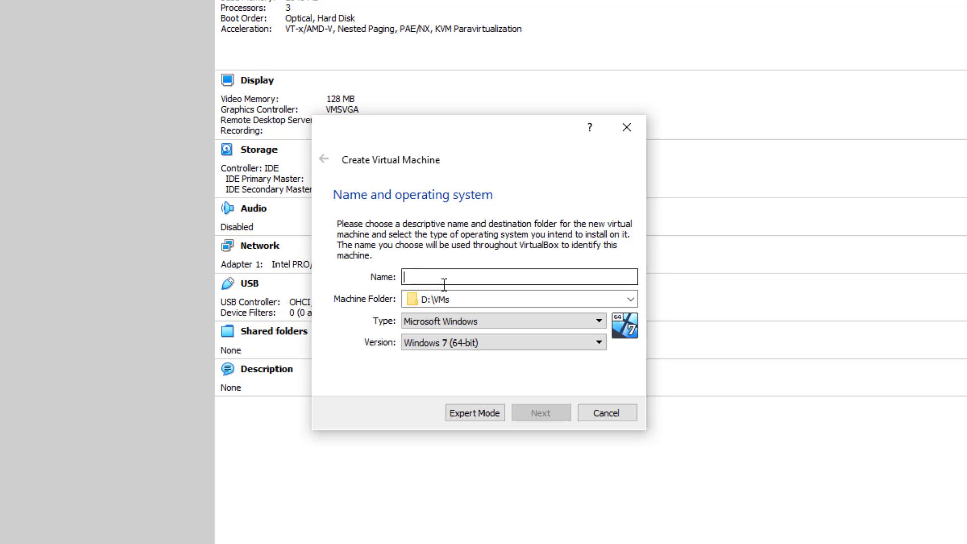
type("RHEL8")
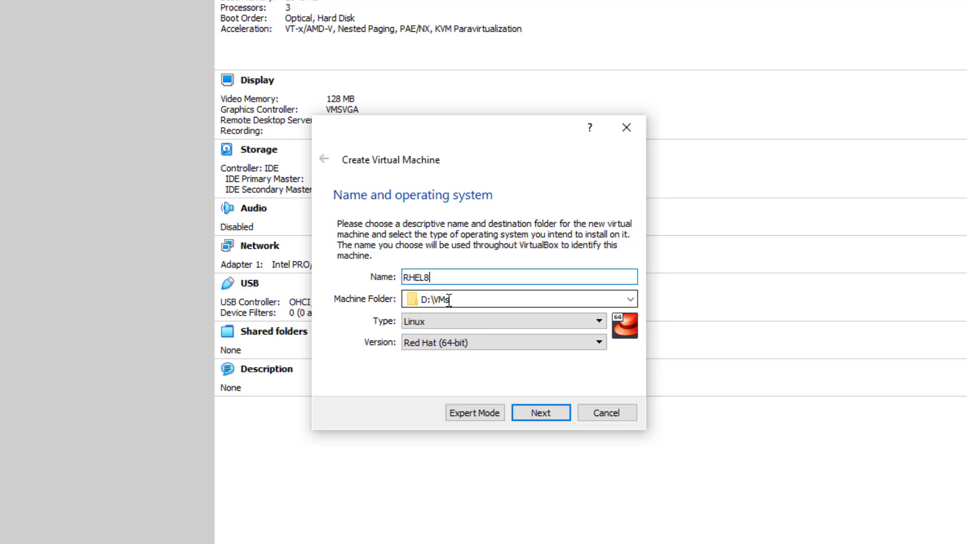
left_click(627, 420)
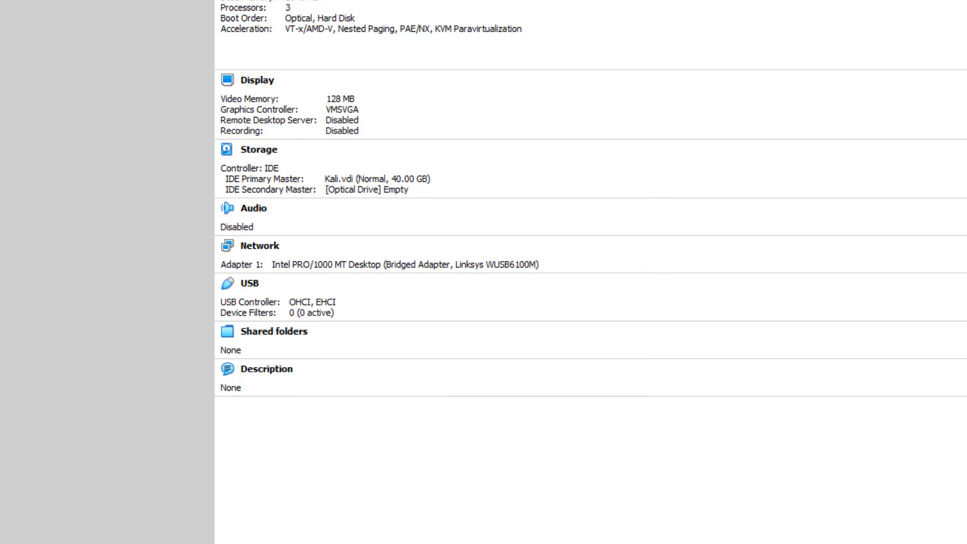
left_click(12, 27)
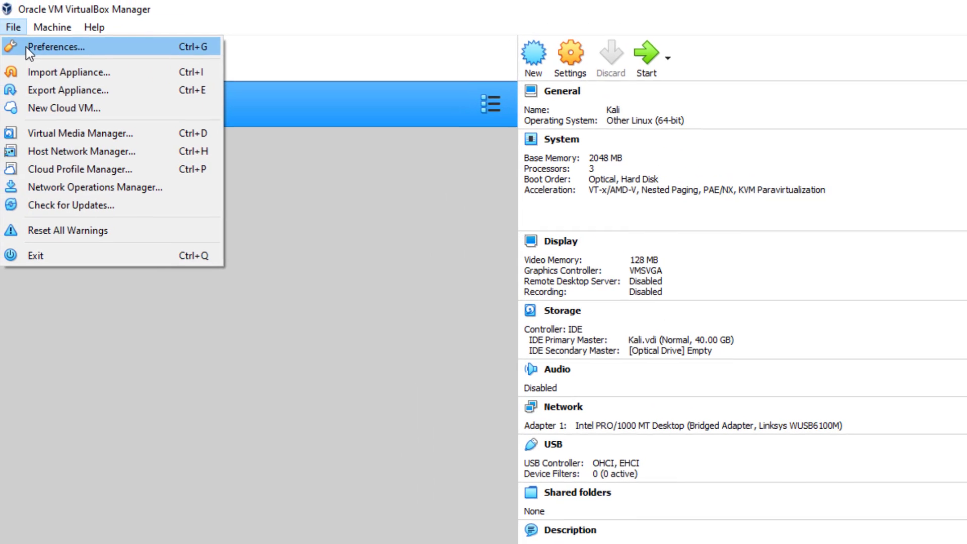
- Confirm D:\VMs as the default machine folder in Preferences, then start Machine > New
left_click(24, 44)
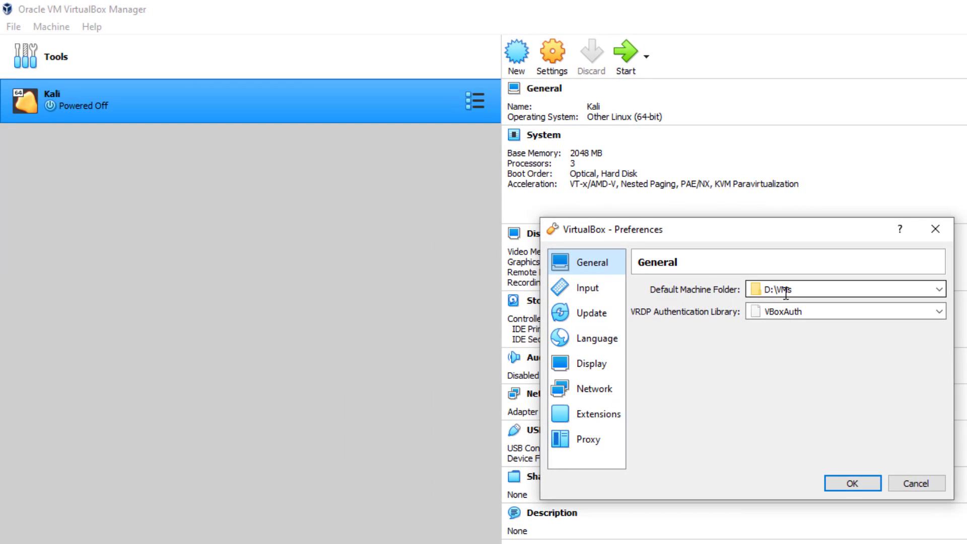
left_click(915, 483)
left_click(15, 26)
mouse_move(51, 26)
left_click(54, 44)
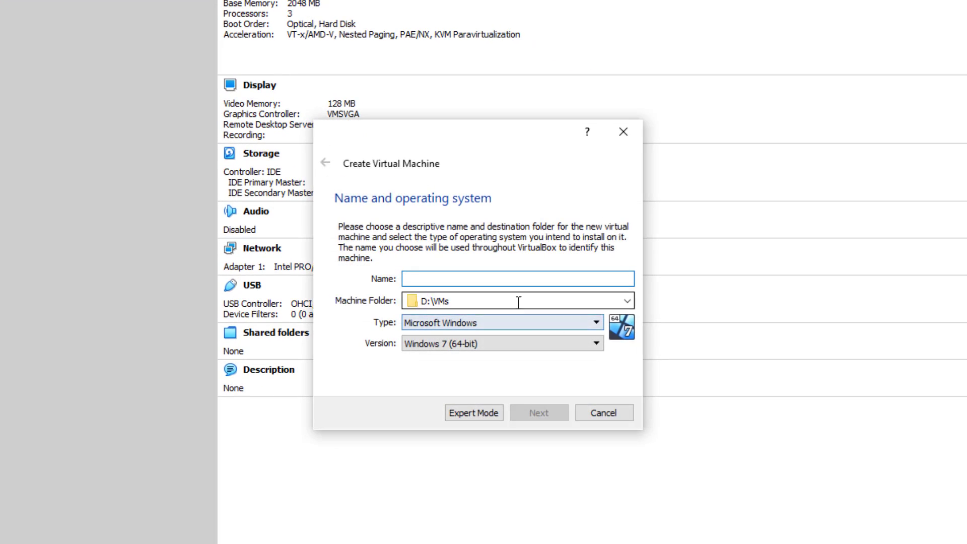
- Name the machine RHEL8-RHCE, since RHEL8 already existed, with type Linux, Red Hat (64-bit)
type("RHEL8")
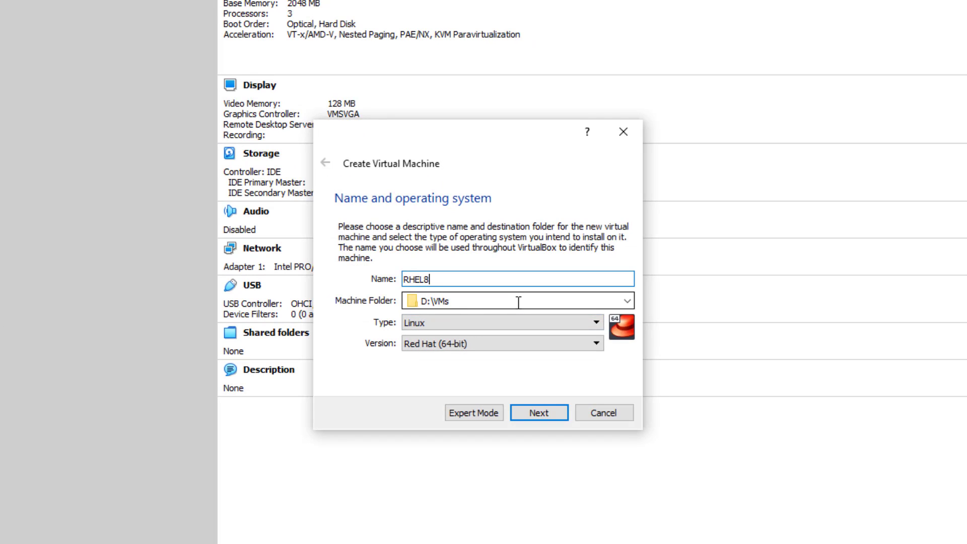
left_click(441, 326)
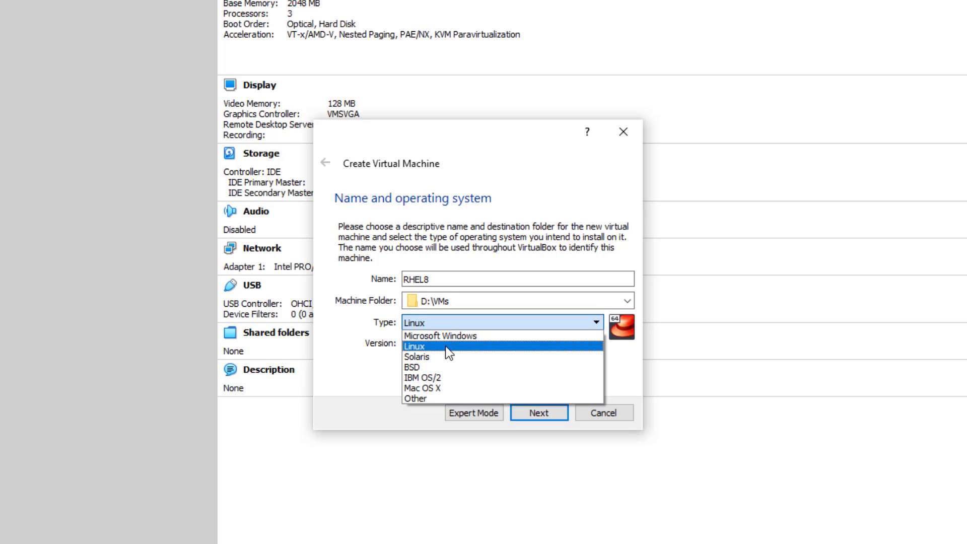
left_click(409, 347)
left_click(419, 347)
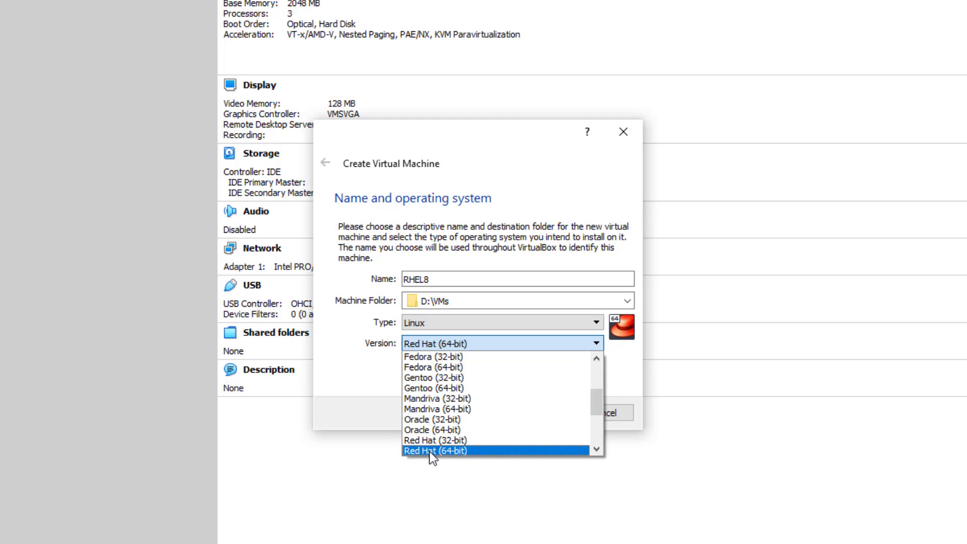
left_click(449, 452)
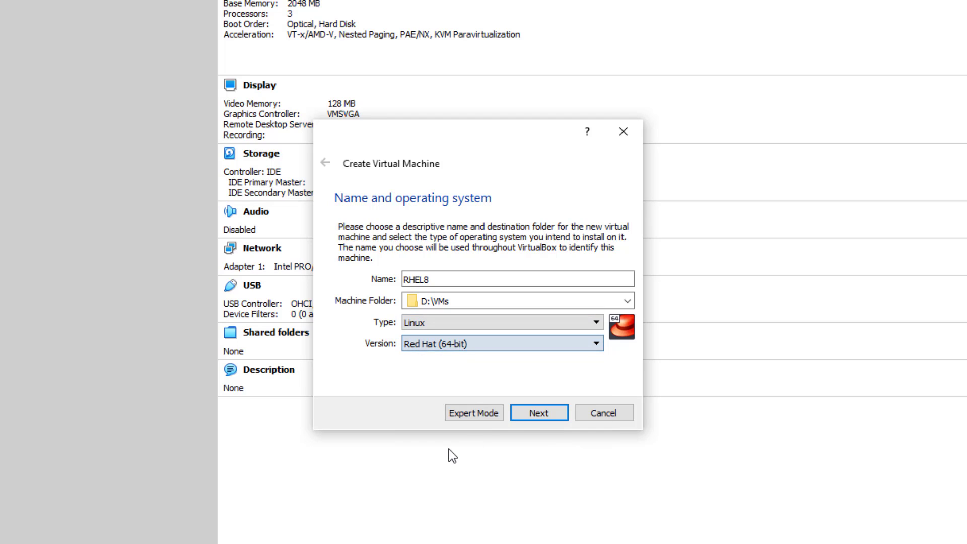
left_click(537, 419)
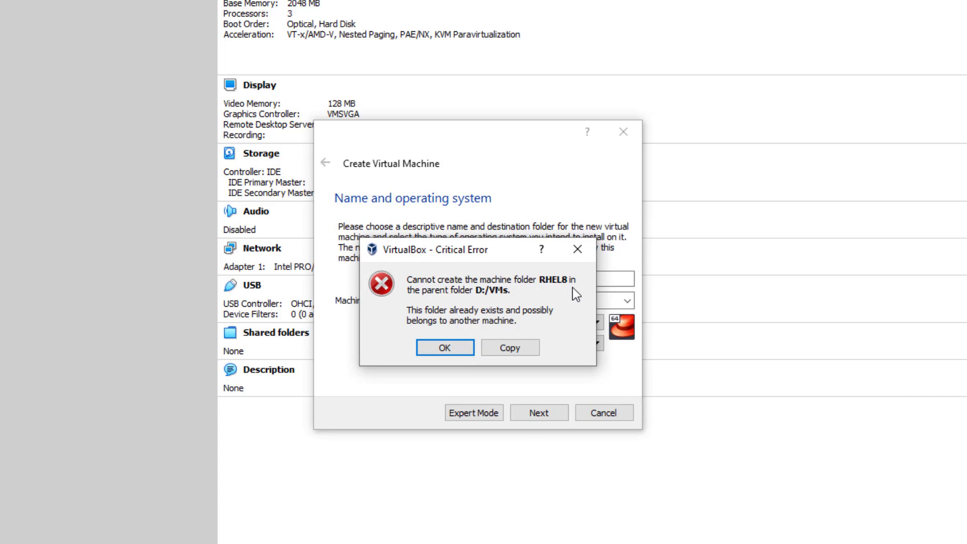
left_click(463, 346)
left_click(461, 279)
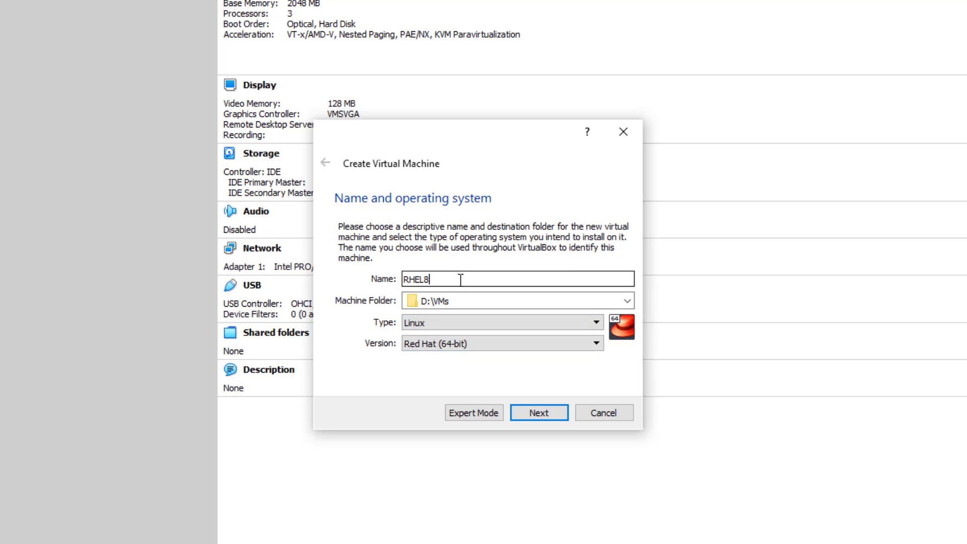
type("-RHCE")
left_click(526, 413)
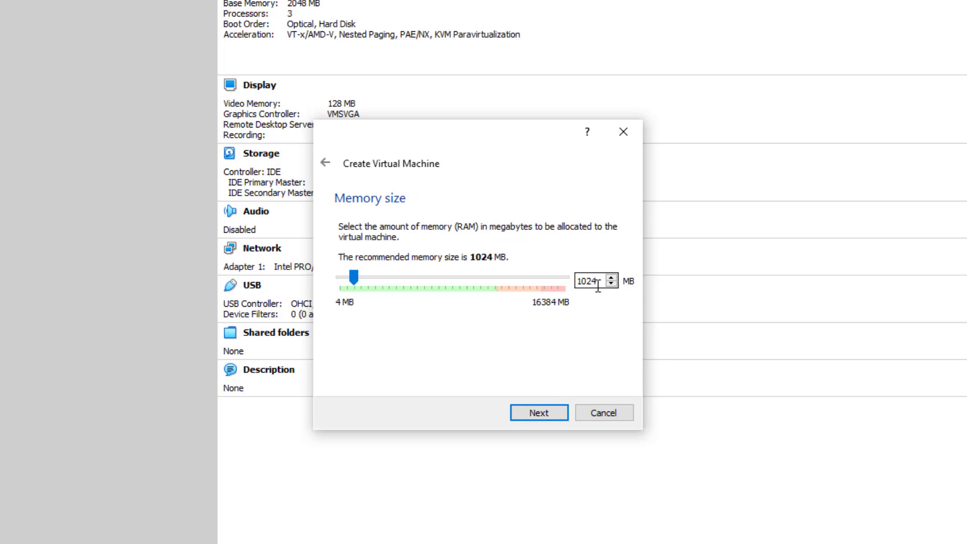
- Set the machine's memory to 4096 MB and continue
double_click(594, 286)
type("4096")
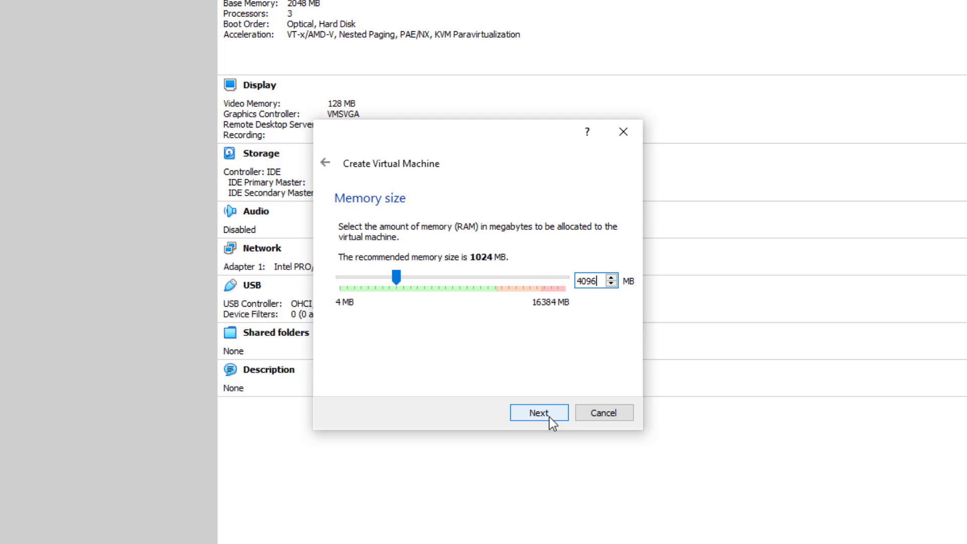
left_click(549, 417)
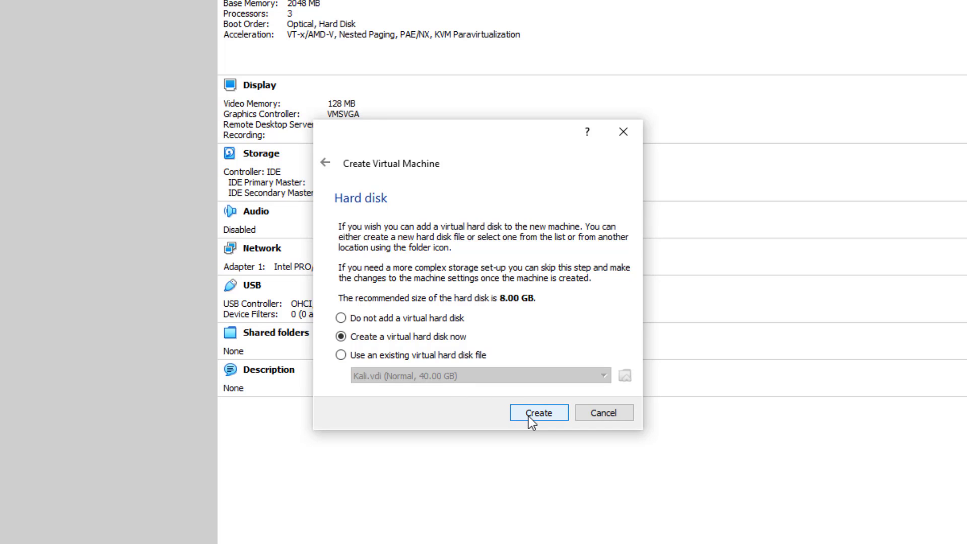
- Keep 'Create a virtual hard disk now' and proceed with creating the disk
left_click(528, 416)
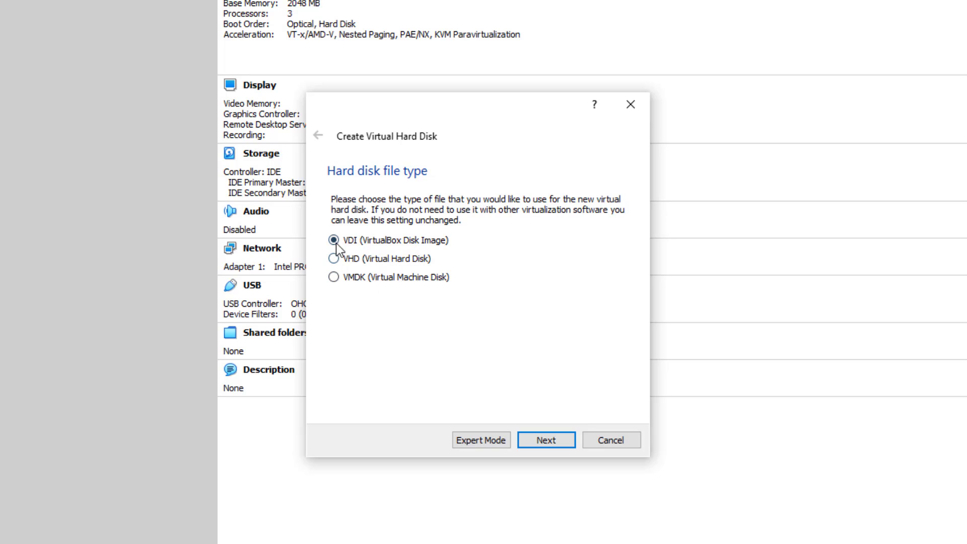
- Keep the VDI format and dynamic allocation, set the disk size to 50 GB, and create it
left_click(538, 440)
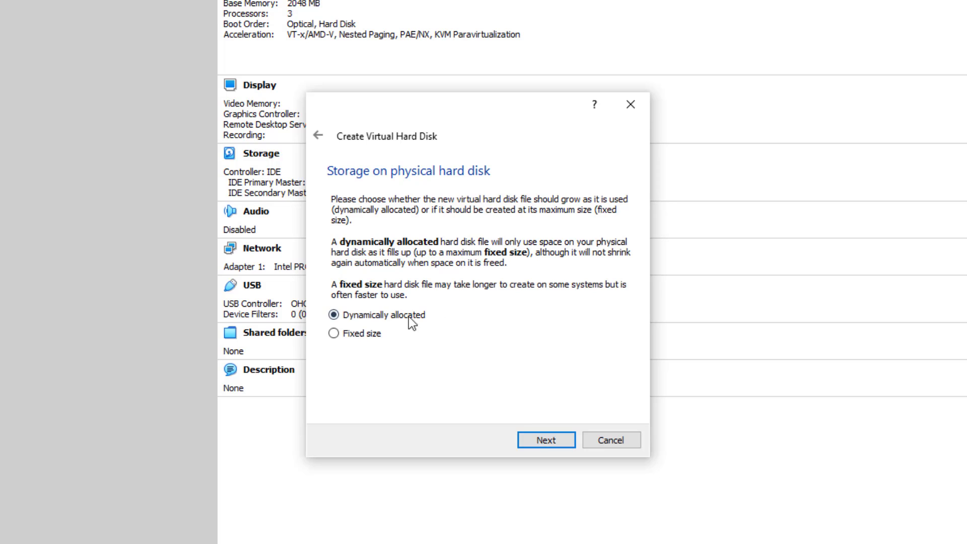
left_click(544, 441)
double_click(607, 284)
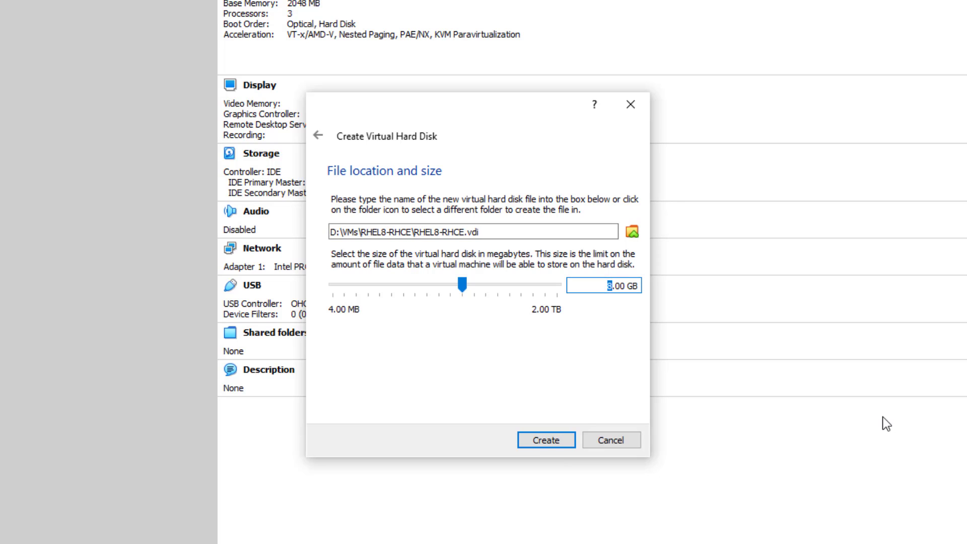
type("50")
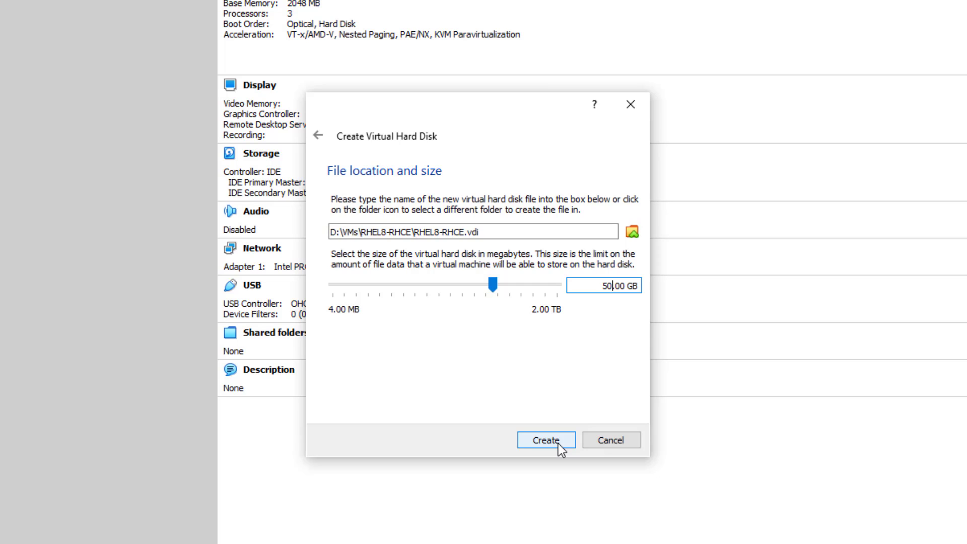
left_click(546, 440)
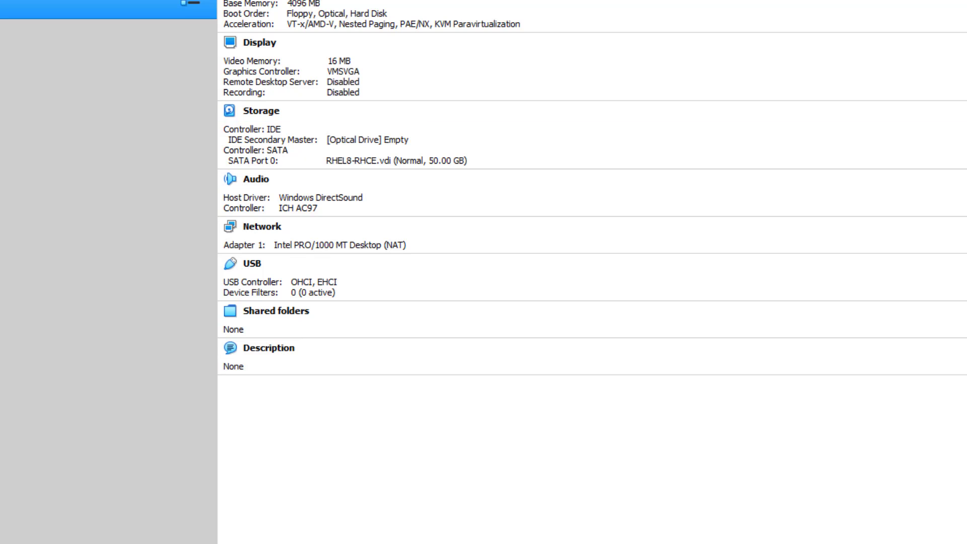
- In the machine's Advanced settings, set Shared Clipboard and Drag'n'Drop to Bidirectional
key("ctrl+s")
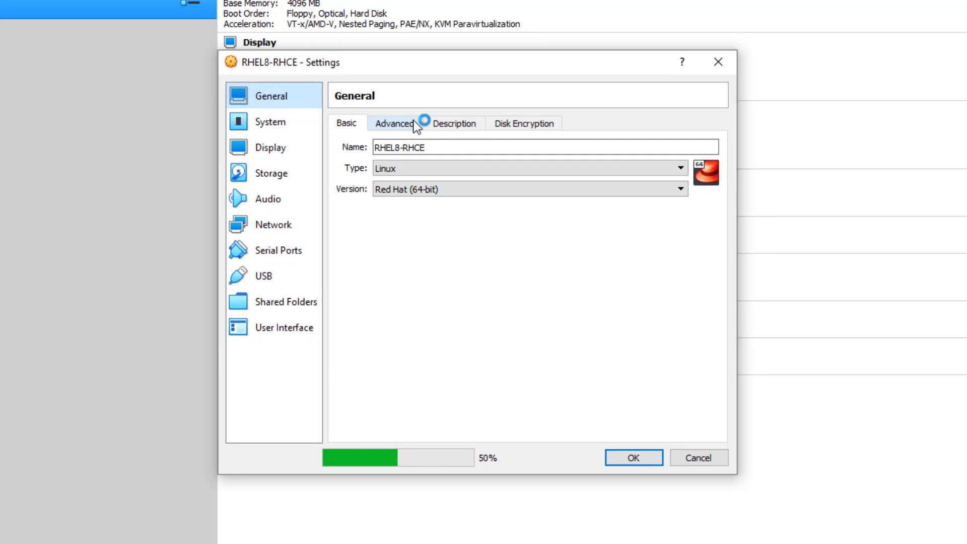
left_click(400, 123)
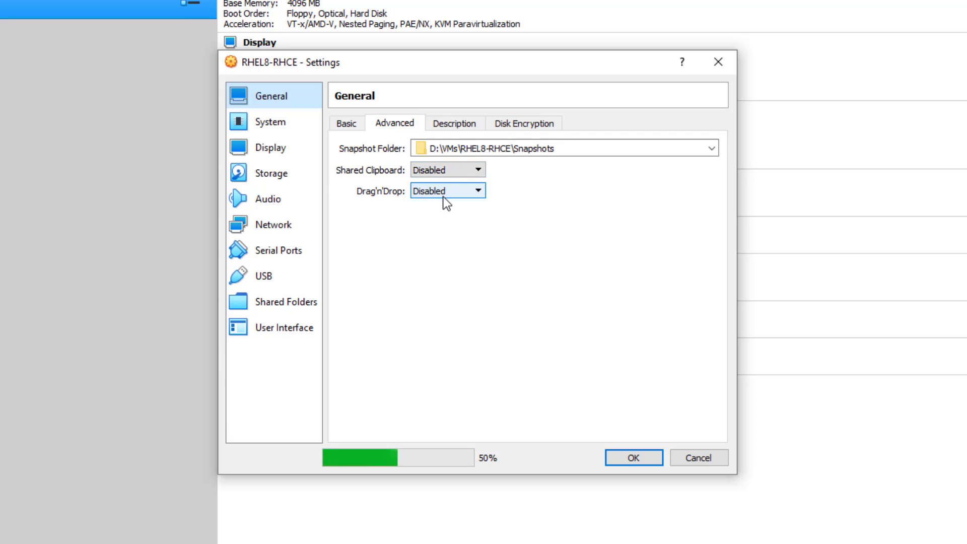
left_click(454, 170)
left_click(455, 214)
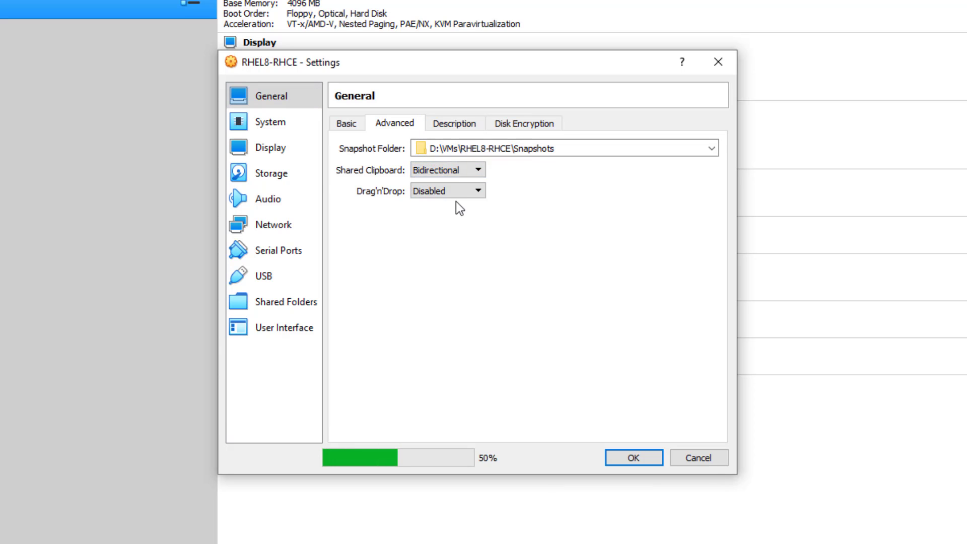
left_click(458, 195)
left_click(458, 234)
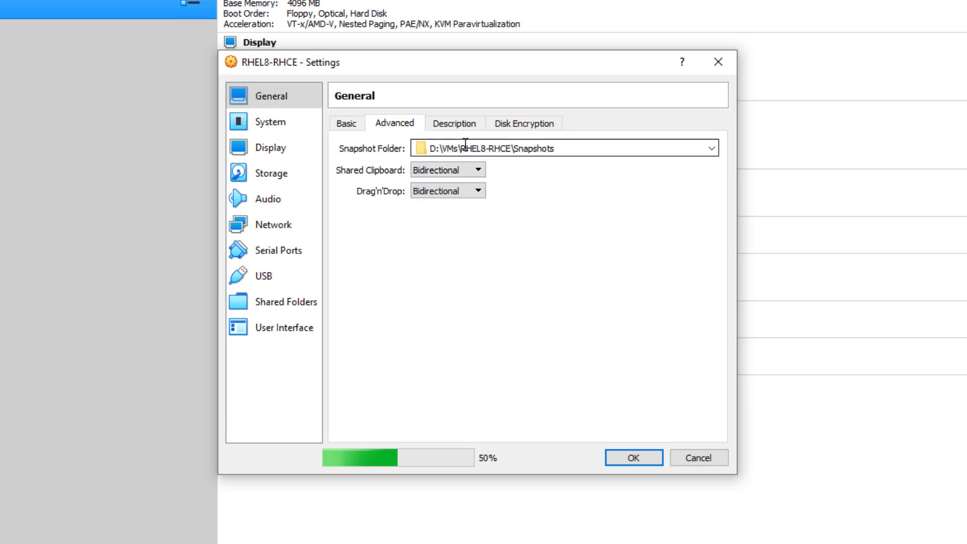
- Review the Description and Disk Encryption tabs, then move to the System settings
left_click(465, 123)
left_click(526, 122)
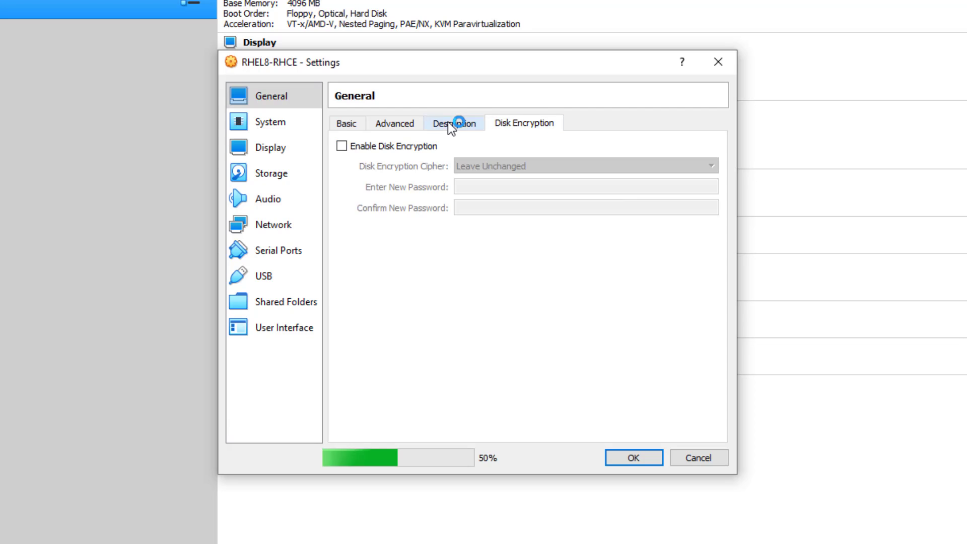
left_click(282, 126)
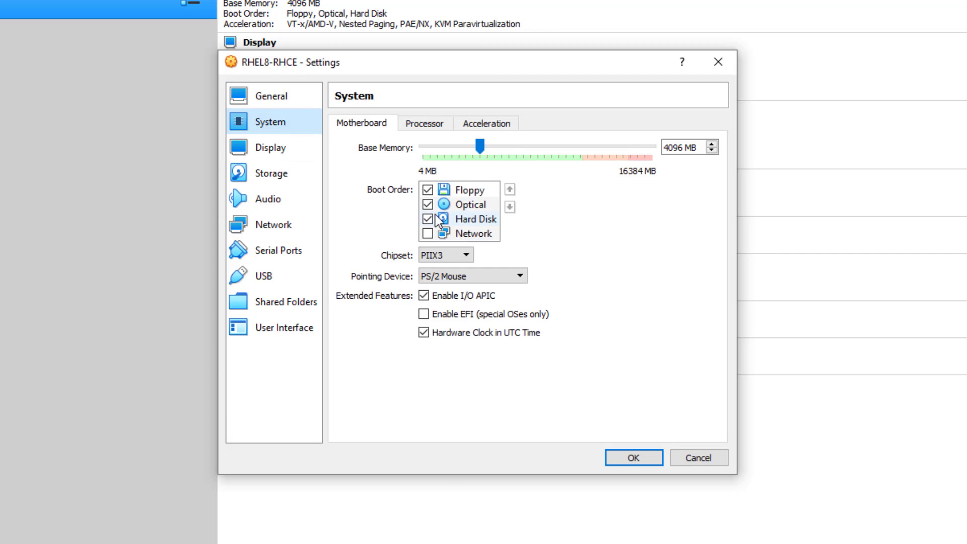
- Remove Floppy from the machine's boot order
left_click(466, 194)
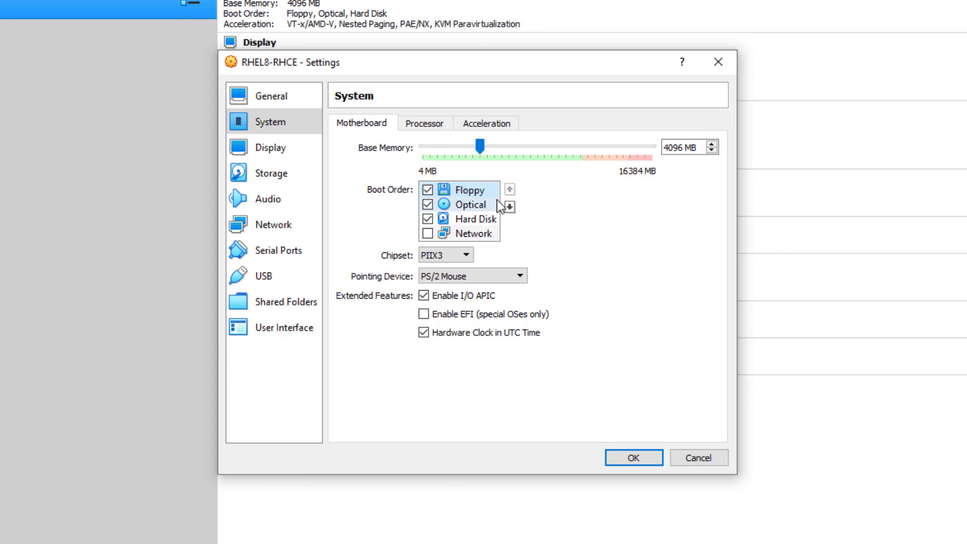
left_click(427, 191)
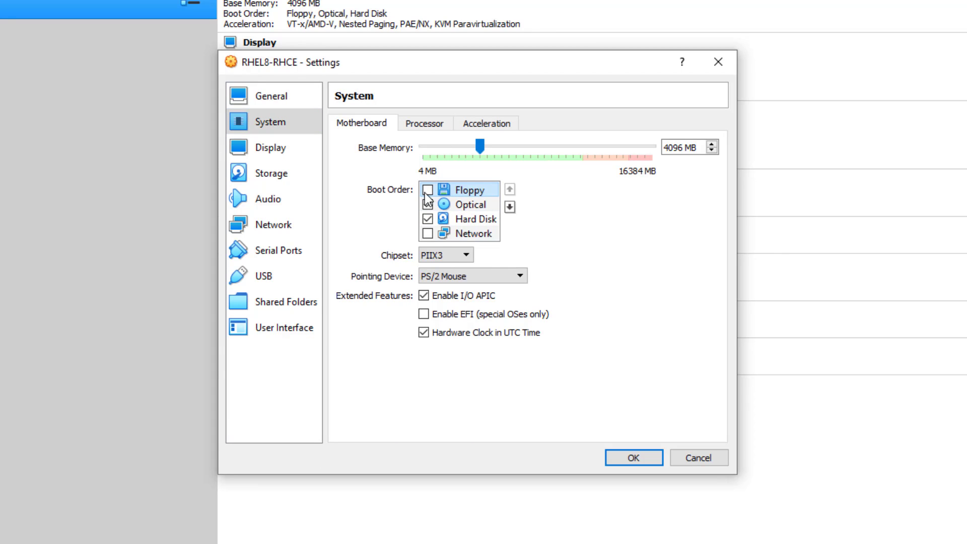
left_click(459, 206)
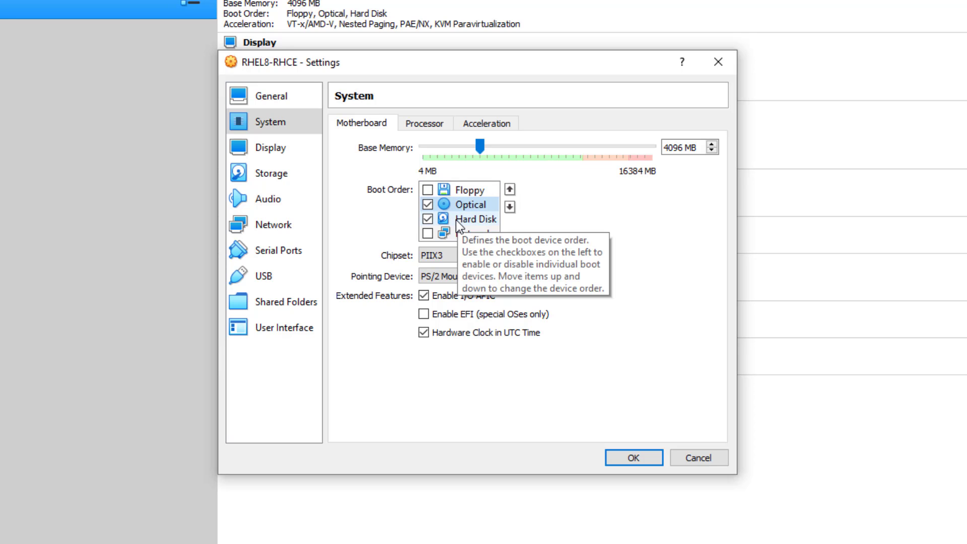
- Give the machine 2 processors and check the Acceleration tab
left_click(426, 126)
left_click_drag(437, 144, 467, 144)
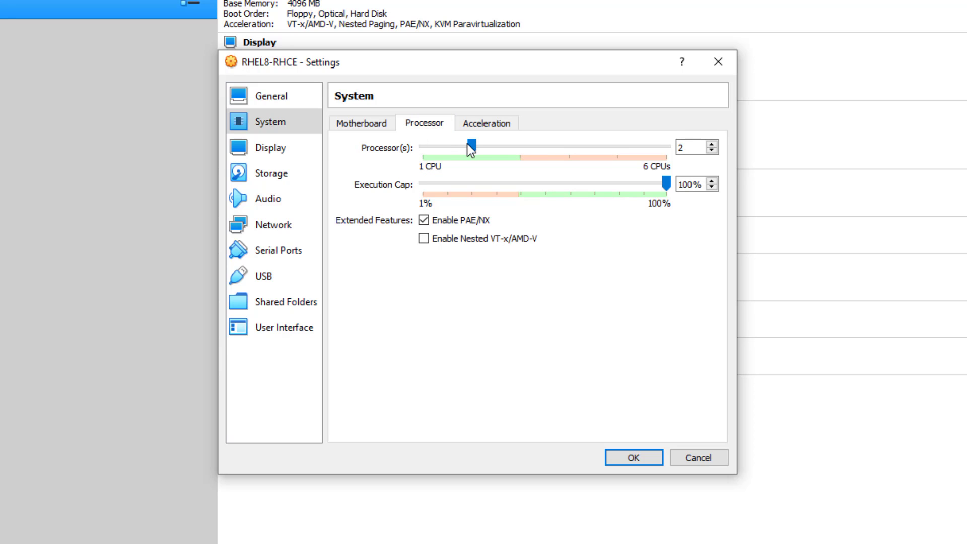
left_click(507, 125)
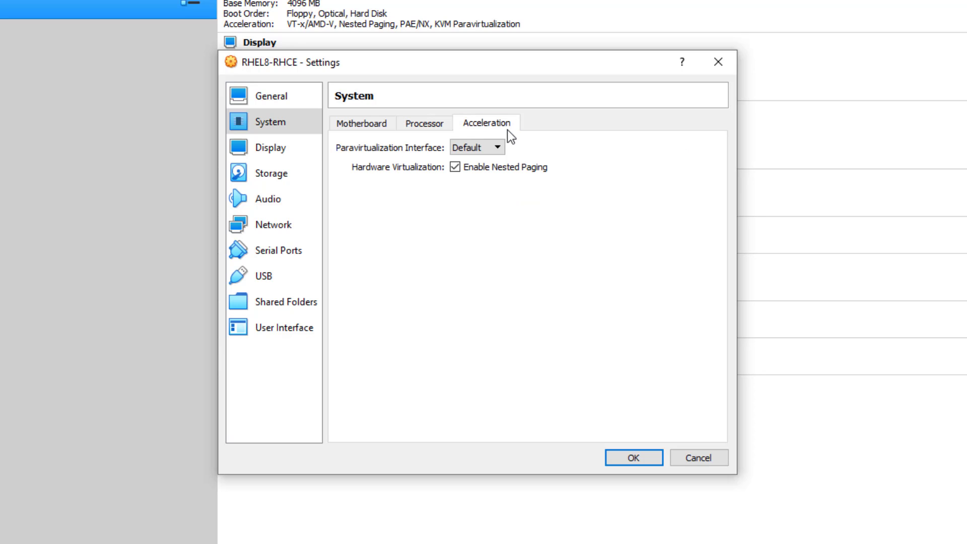
left_click(294, 155)
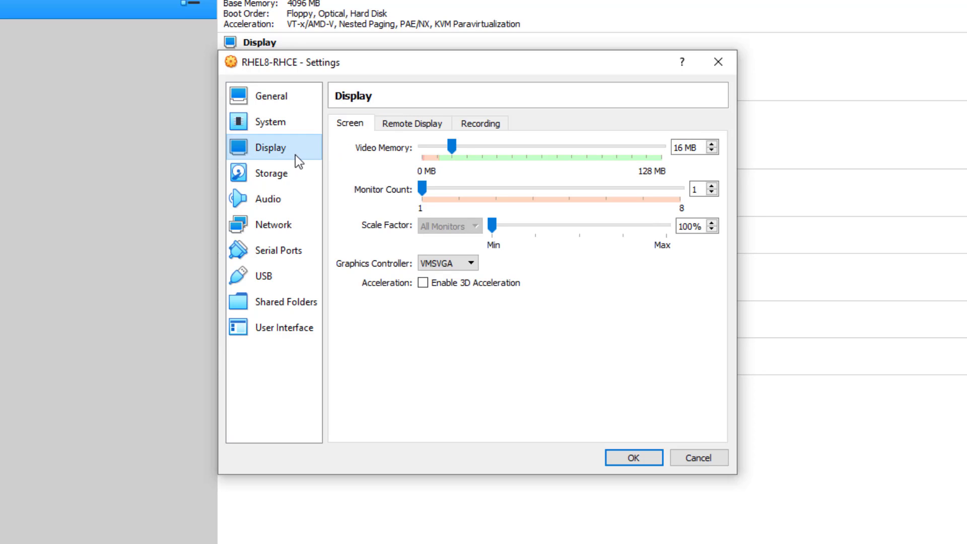
- Set video memory to 128 MB and glance at the Remote Display and Recording tabs
left_click_drag(452, 146, 688, 162)
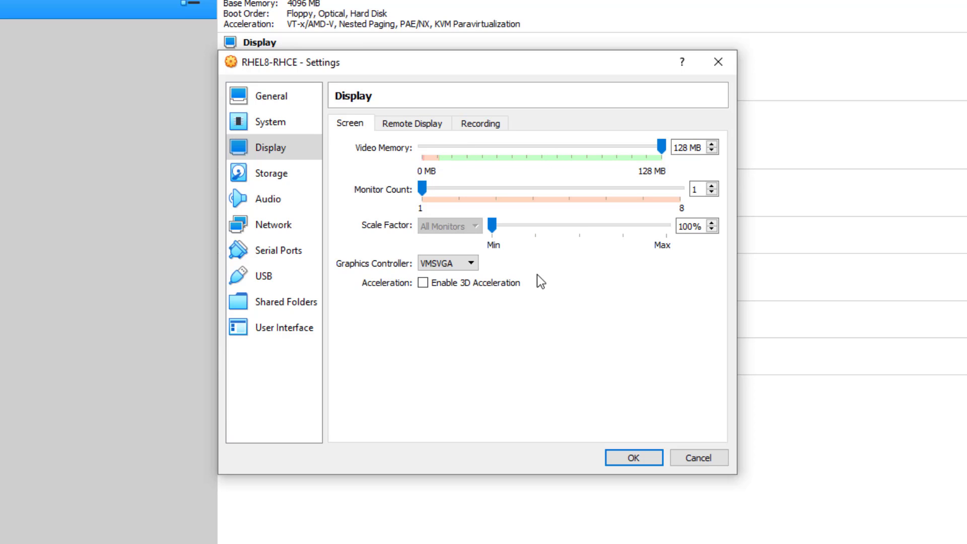
left_click(427, 126)
key("Right")
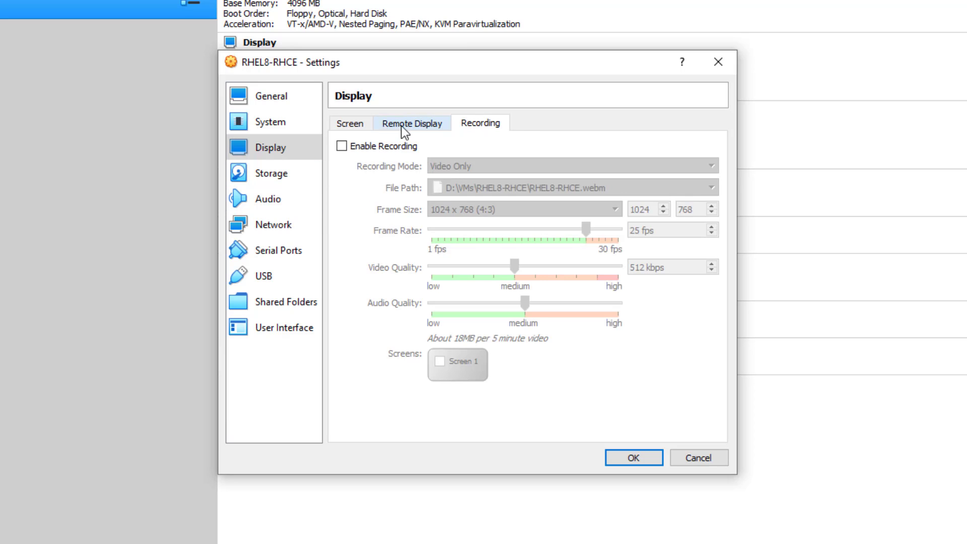
left_click(358, 123)
- Load rhel-8.3-x86_64-dvd.iso from Downloads\RHCE into the empty IDE optical drive
left_click(269, 173)
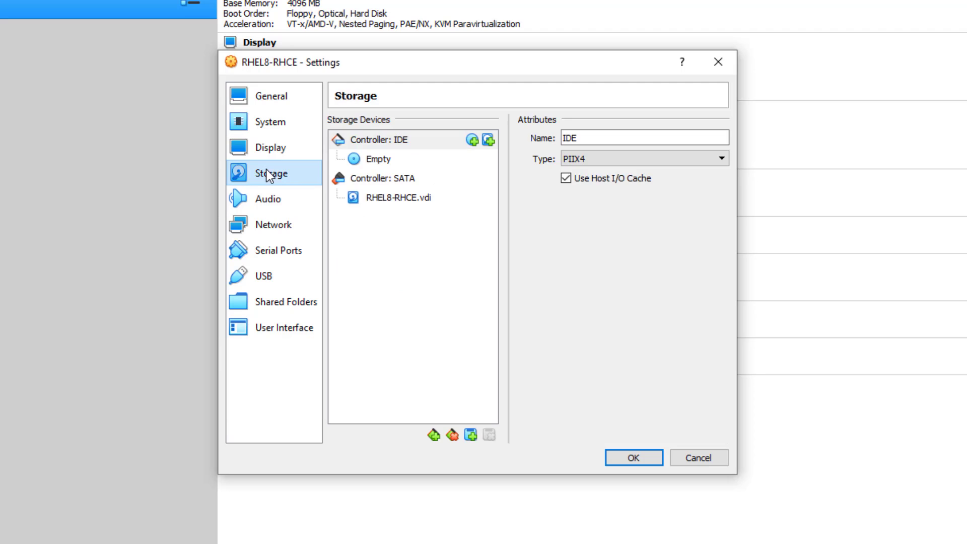
left_click(373, 163)
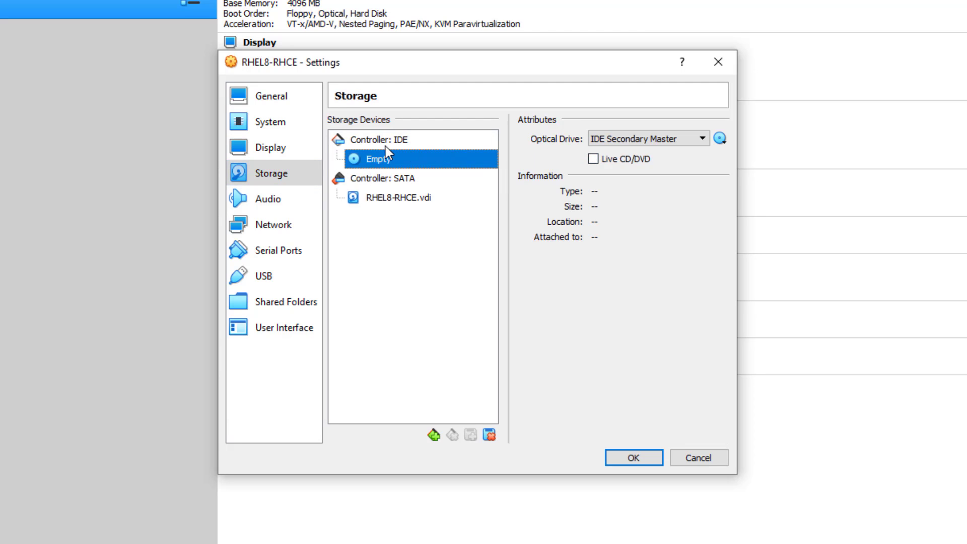
left_click(389, 146)
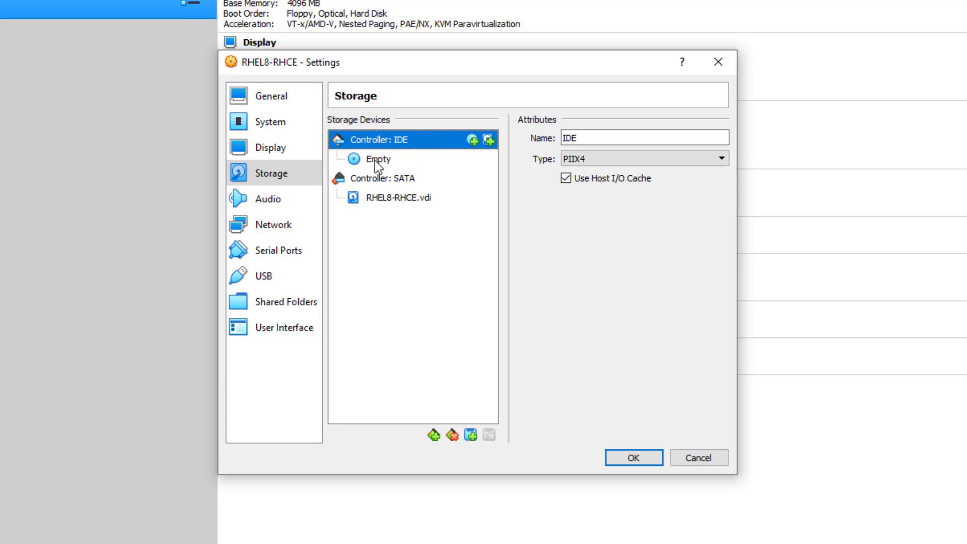
left_click(355, 165)
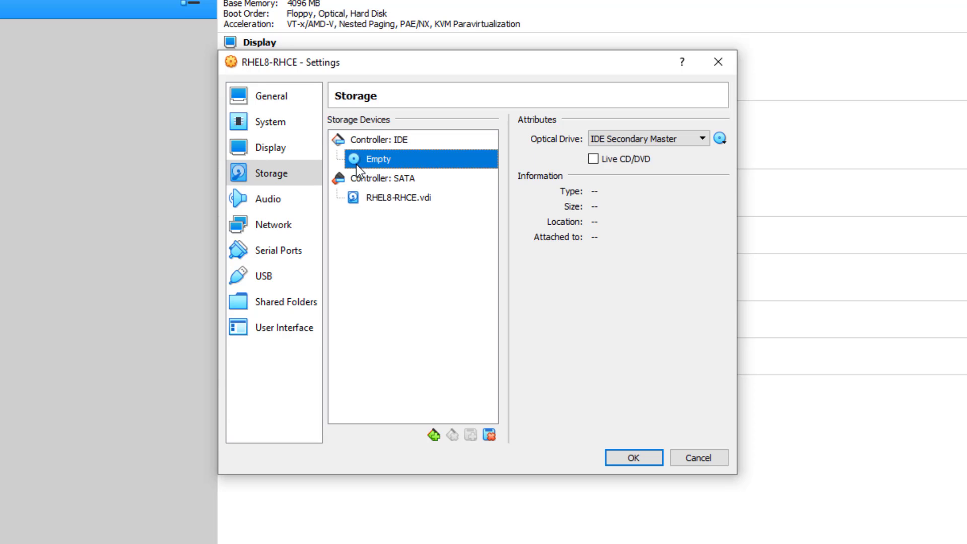
left_click(724, 141)
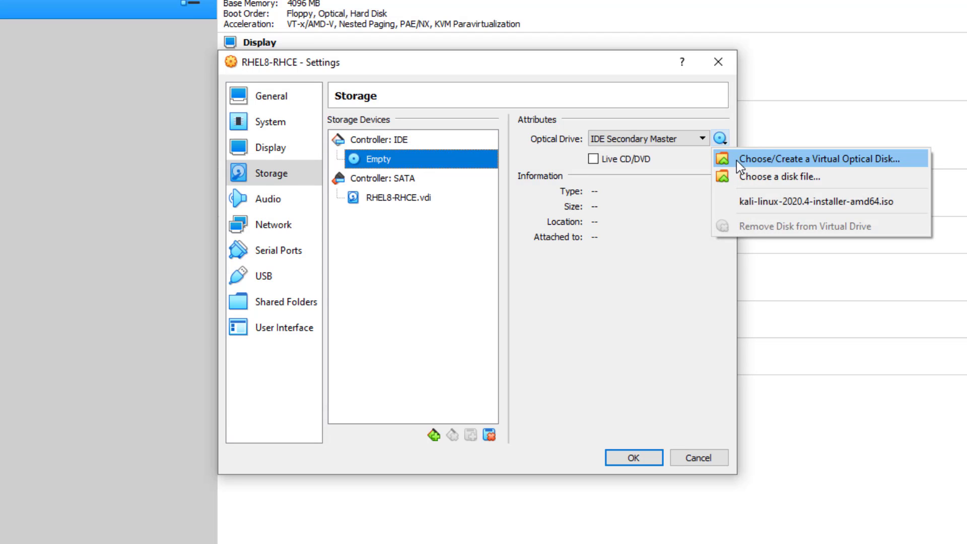
left_click(793, 179)
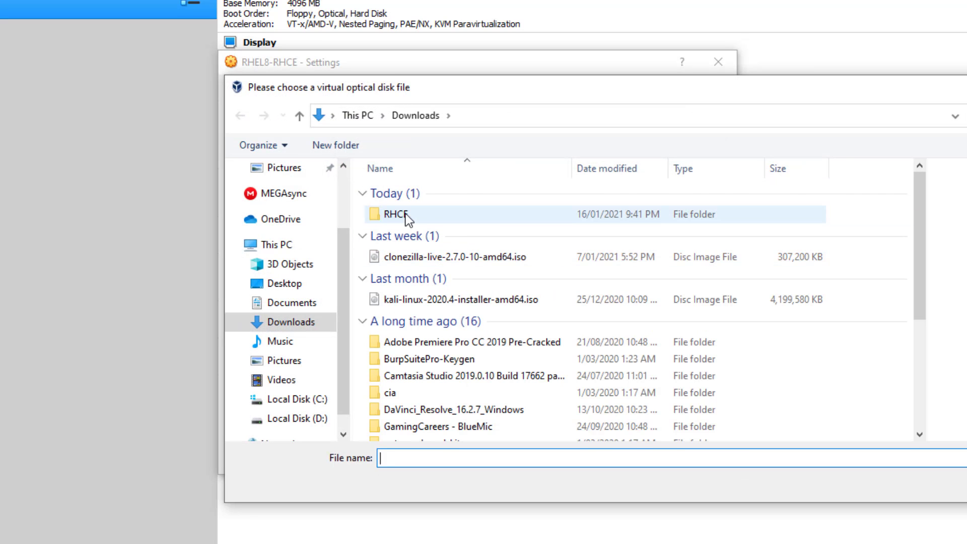
double_click(401, 214)
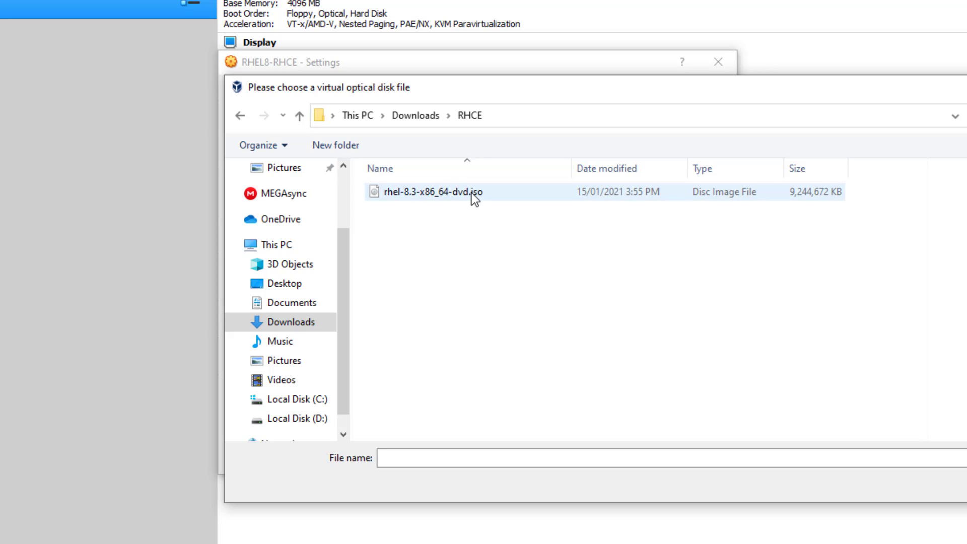
double_click(429, 197)
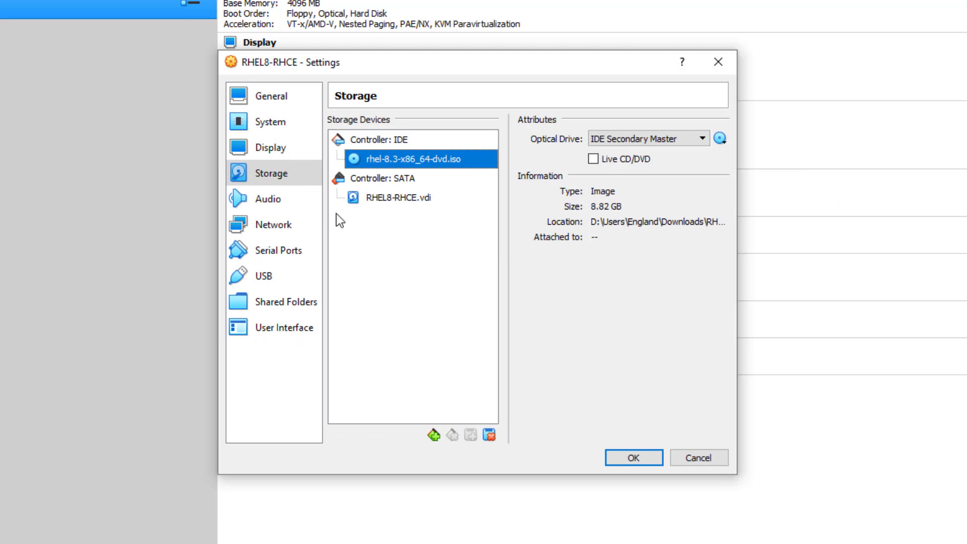
left_click(290, 203)
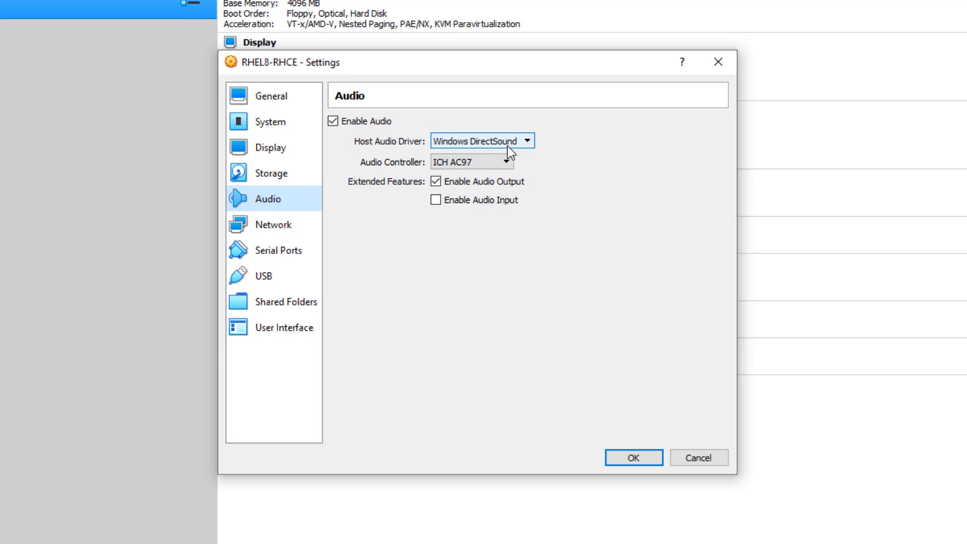
- Disable audio and attach Adapter 1 to the NAT Network named NatNetwork
left_click(359, 121)
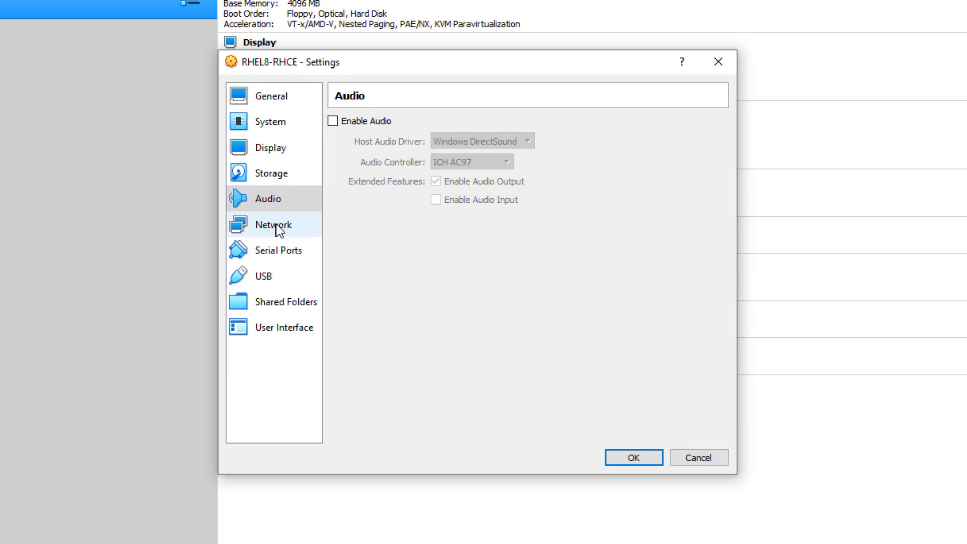
left_click(276, 224)
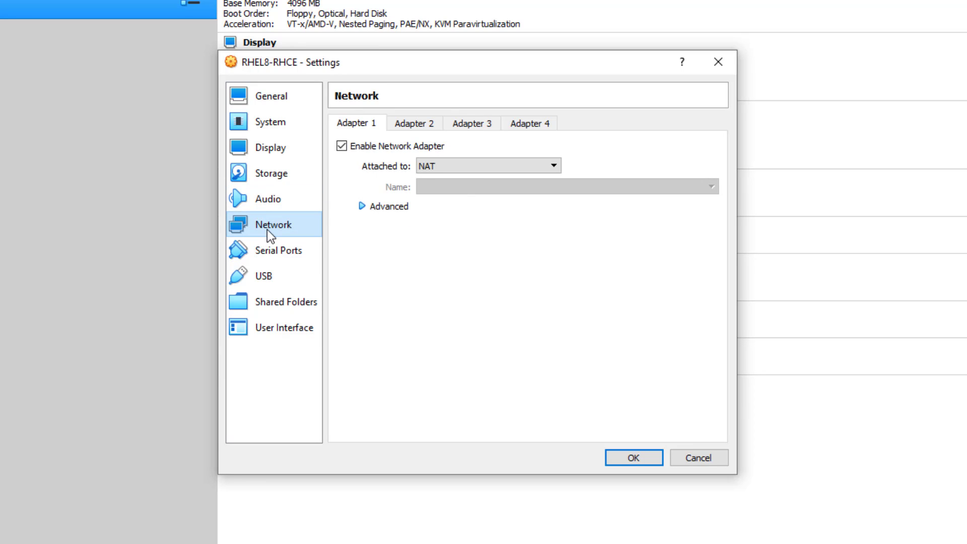
left_click(464, 170)
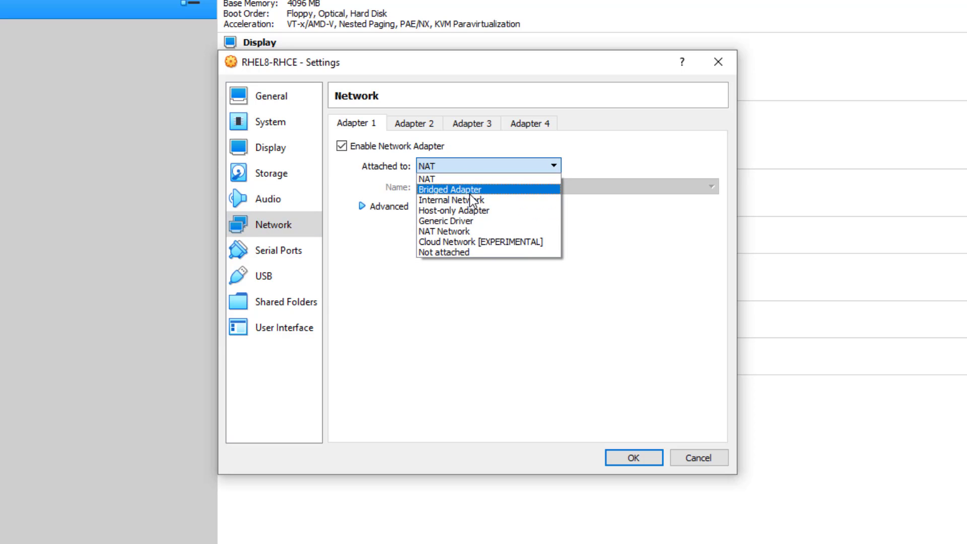
left_click(464, 232)
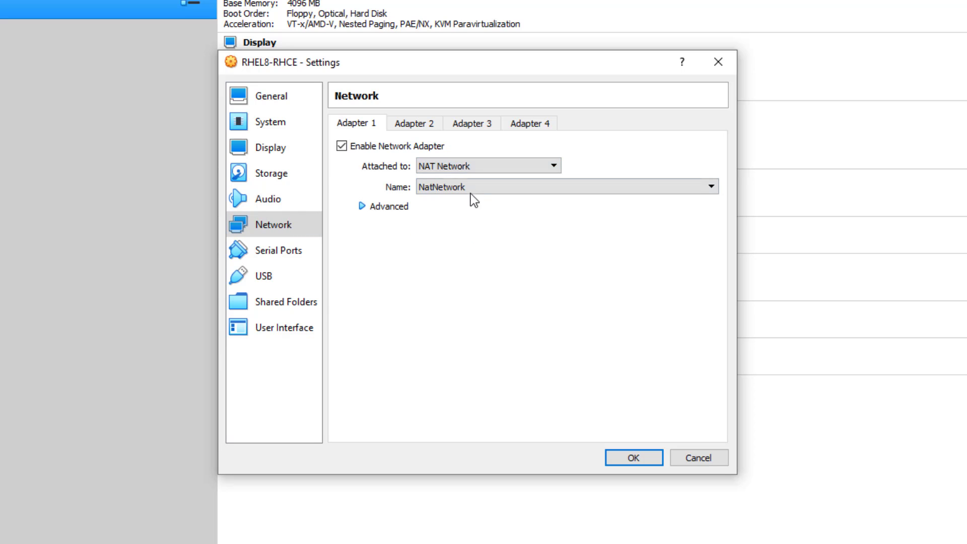
left_click(395, 207)
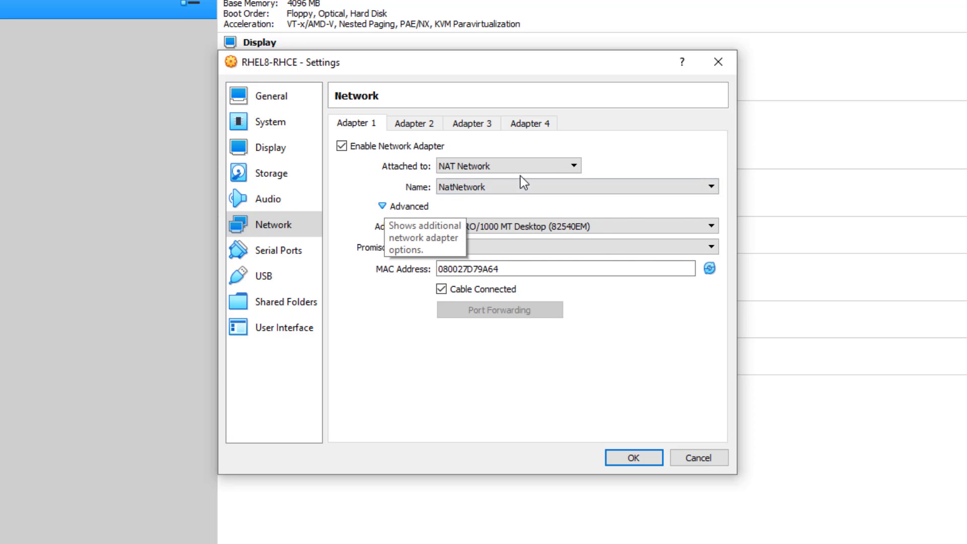
left_click(515, 189)
left_click(514, 190)
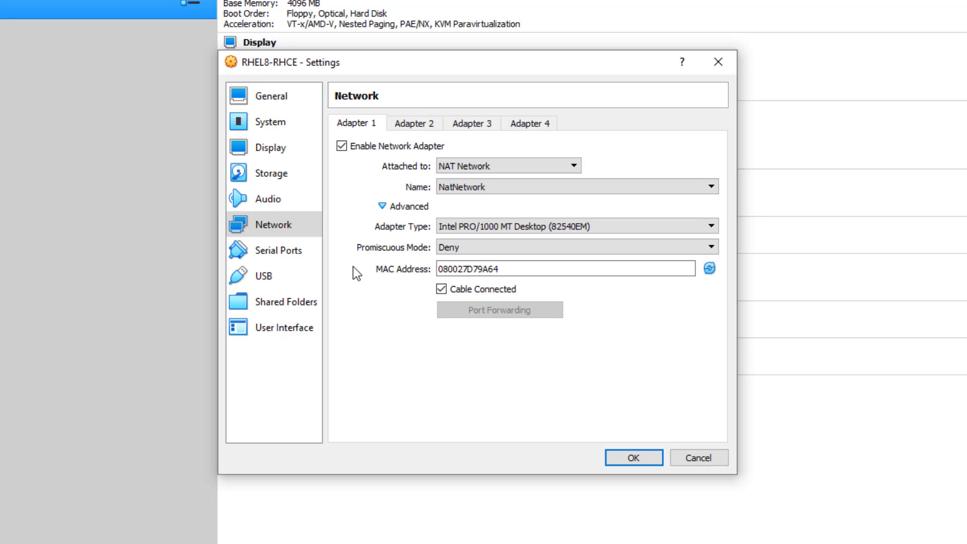
left_click(286, 252)
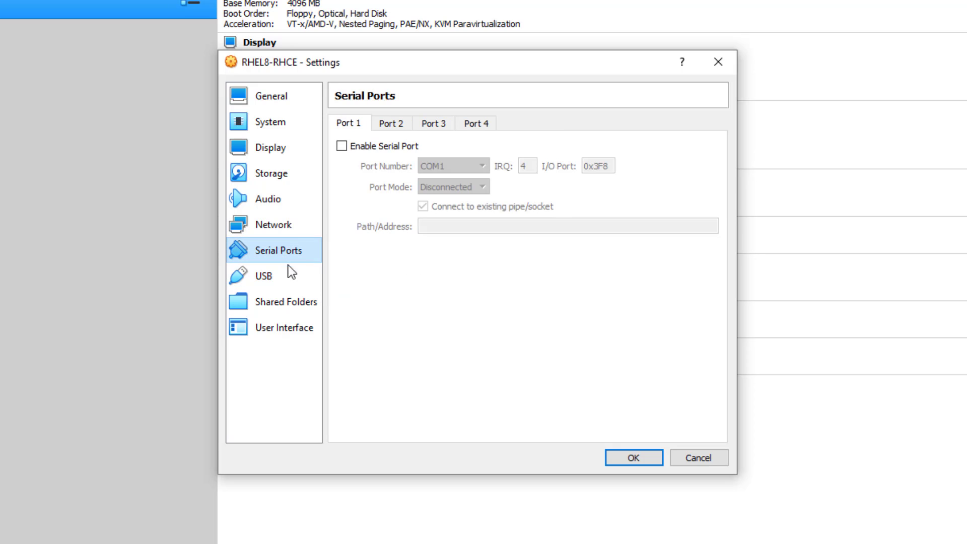
- Browse the USB and Shared Folders pages, then save the machine settings with OK
left_click(283, 286)
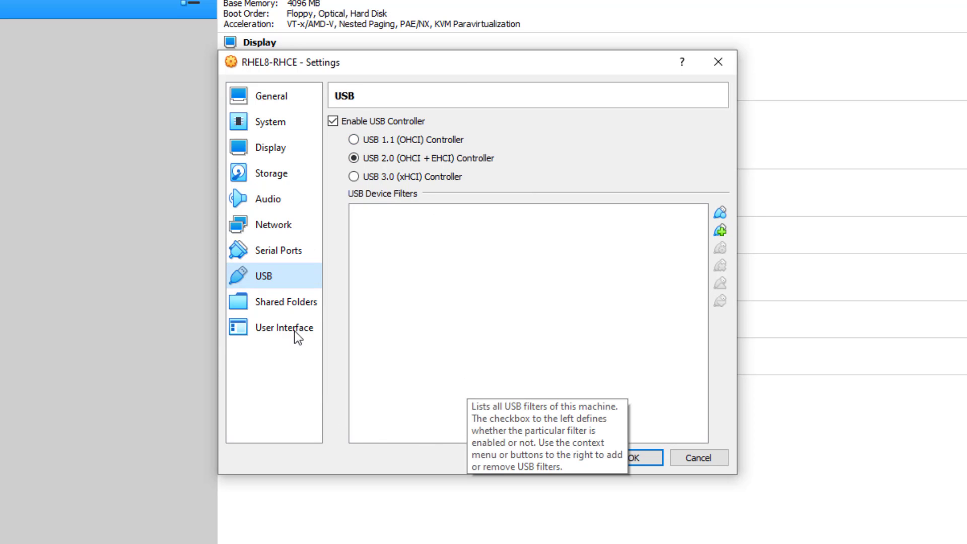
left_click(294, 312)
left_click(297, 279)
left_click(634, 459)
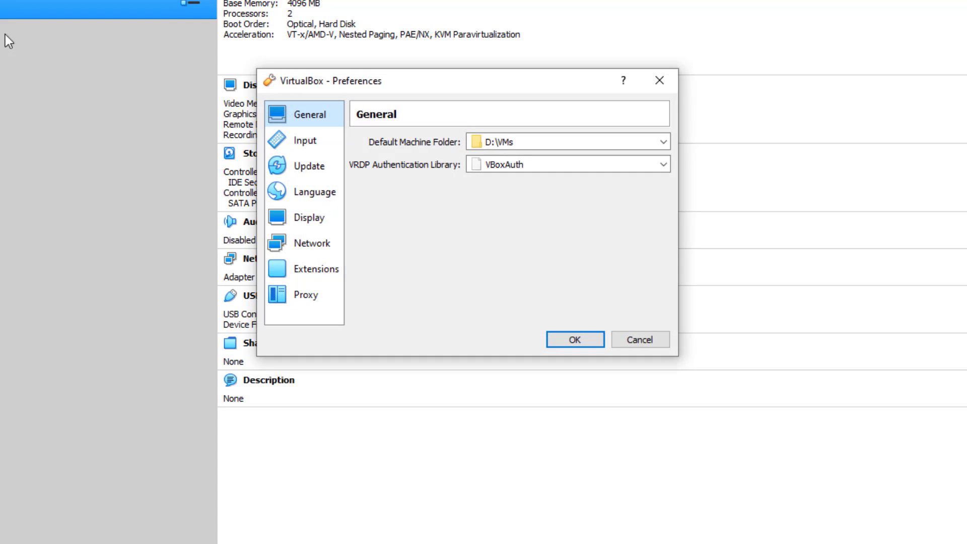
- In Network preferences, add a NAT network NatNetwork1 and inspect its name and CIDR
left_click(314, 251)
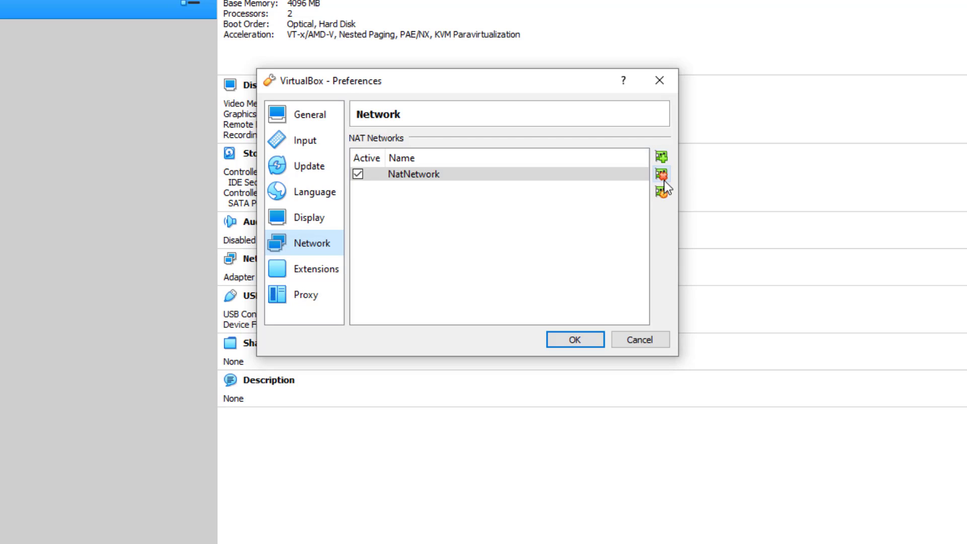
left_click(667, 159)
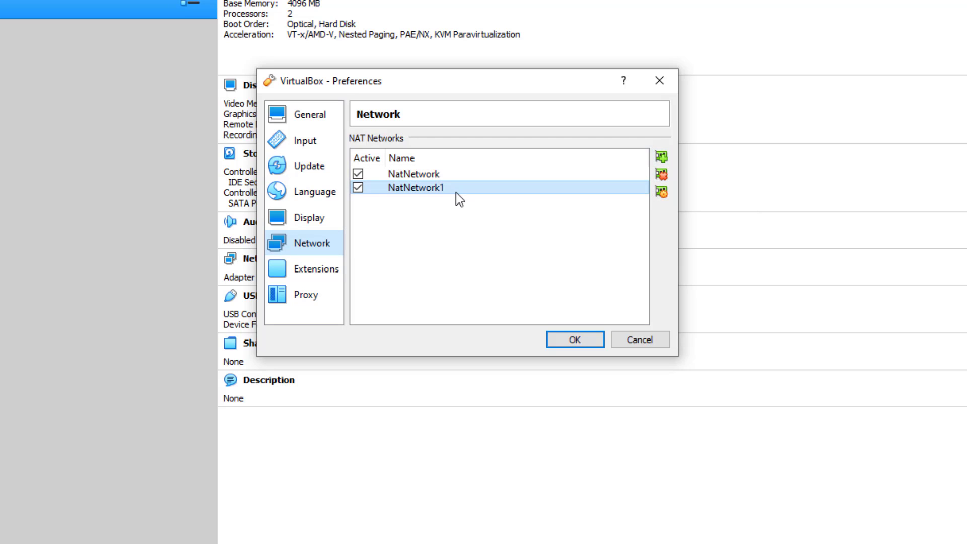
left_click(662, 192)
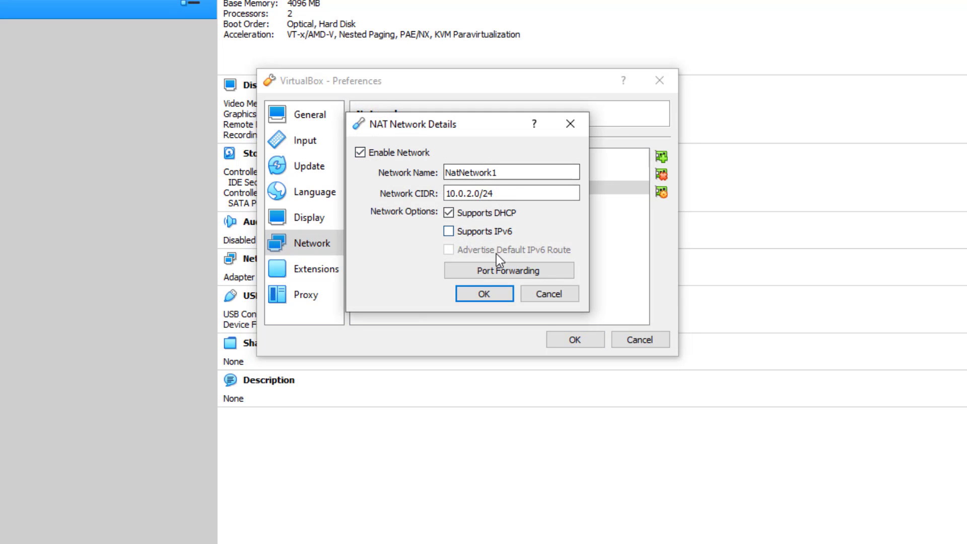
left_click_drag(451, 173, 532, 173)
left_click(508, 192)
left_click_drag(452, 194, 515, 192)
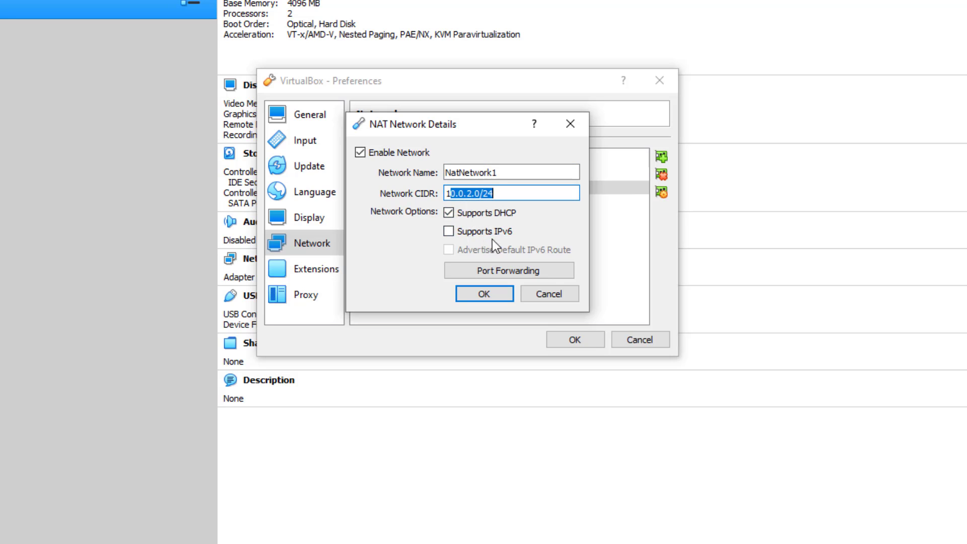
- Close NatNetwork1's port forwarding and details unchanged, then remove NatNetwork1
left_click(510, 270)
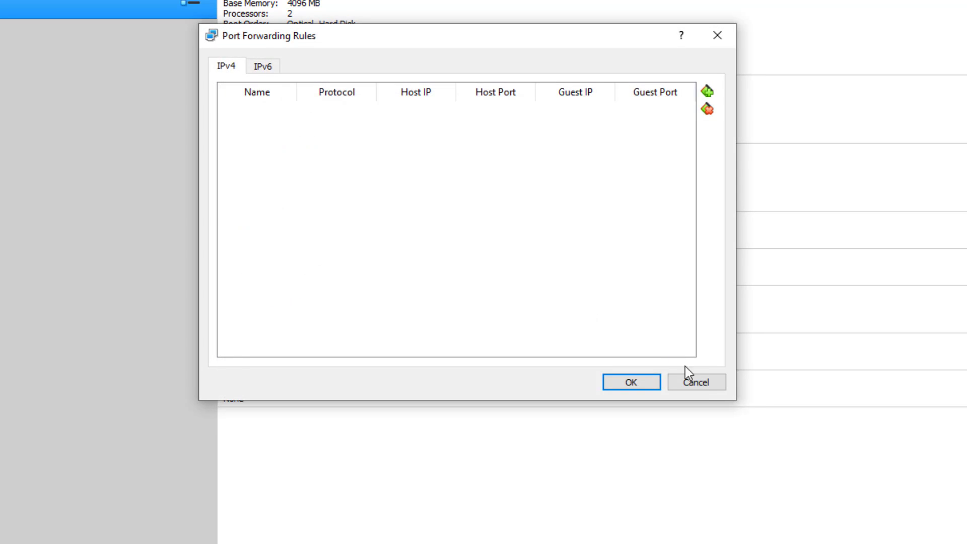
left_click(698, 381)
left_click(569, 298)
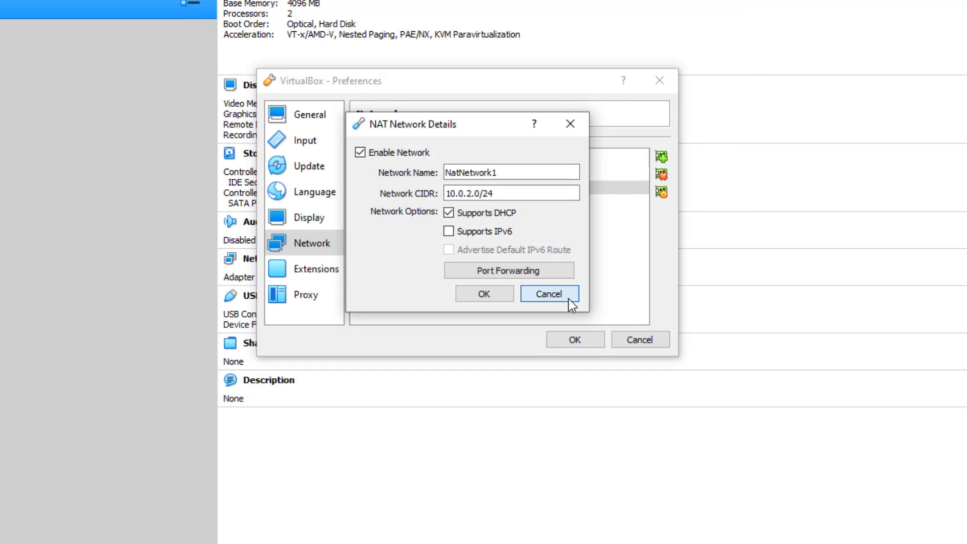
left_click(661, 175)
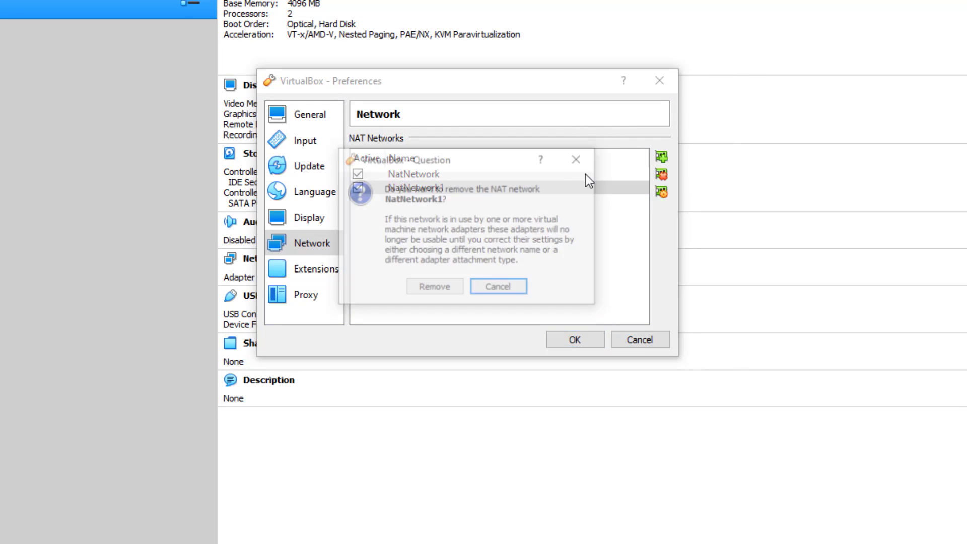
left_click(428, 288)
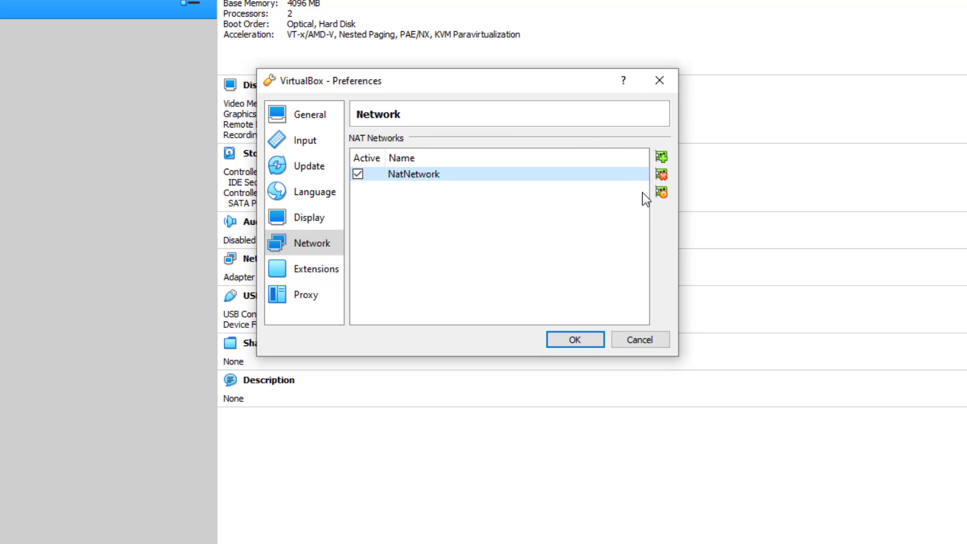
- Delete Rule 1 from NatNetwork's port forwarding, keeping CIDR 10.0.2.0/24 and the RHEL8 - SSH rule, and save
left_click(660, 193)
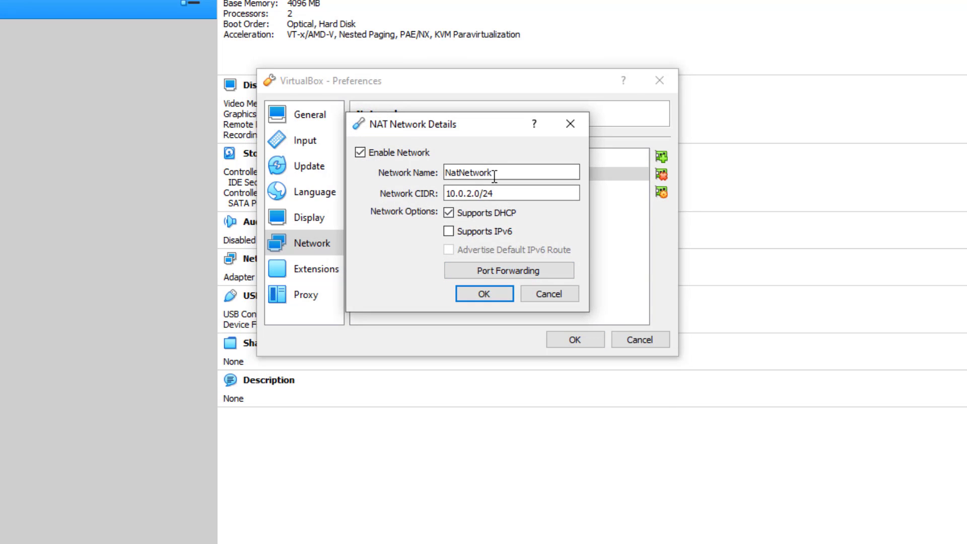
left_click_drag(451, 194, 501, 193)
left_click(501, 193)
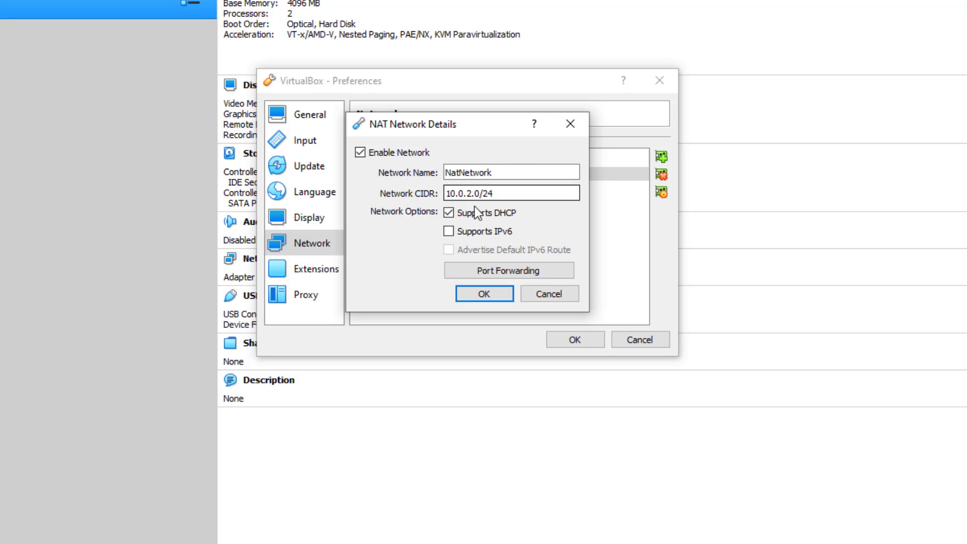
left_click(514, 277)
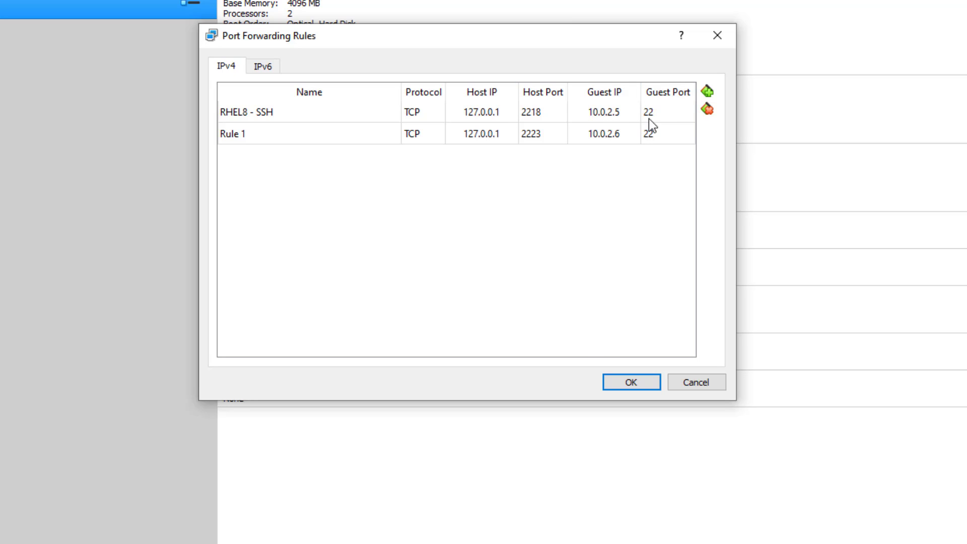
left_click(456, 139)
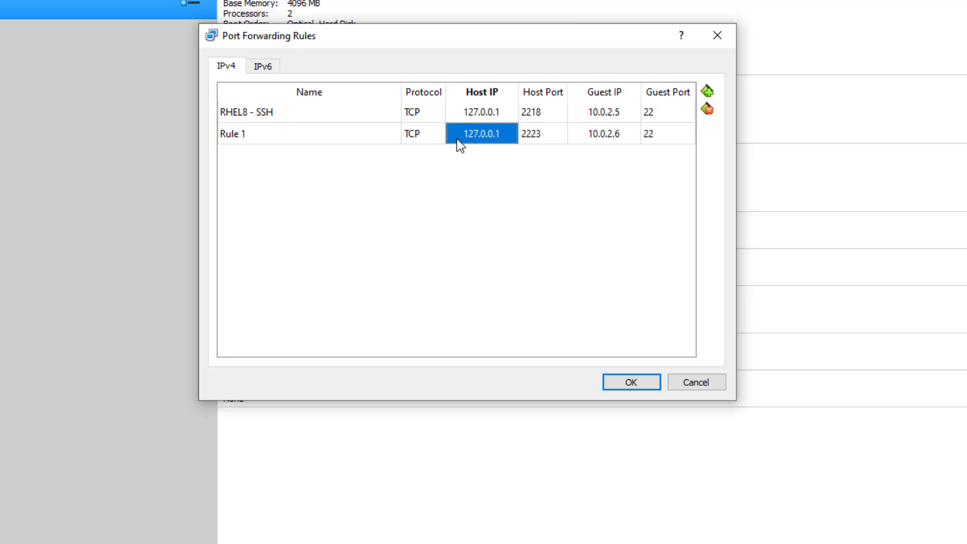
left_click(308, 134)
left_click(707, 109)
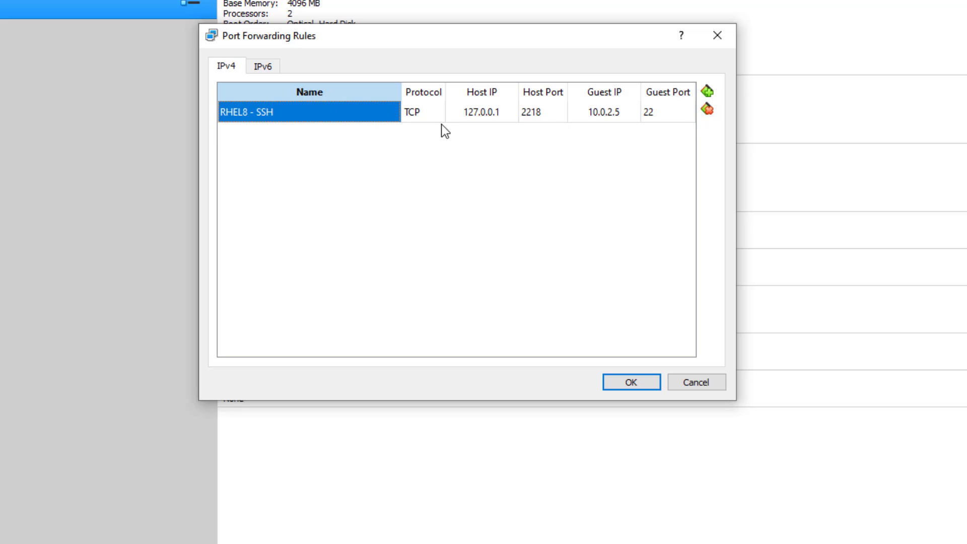
left_click(618, 378)
left_click(498, 297)
left_click(569, 343)
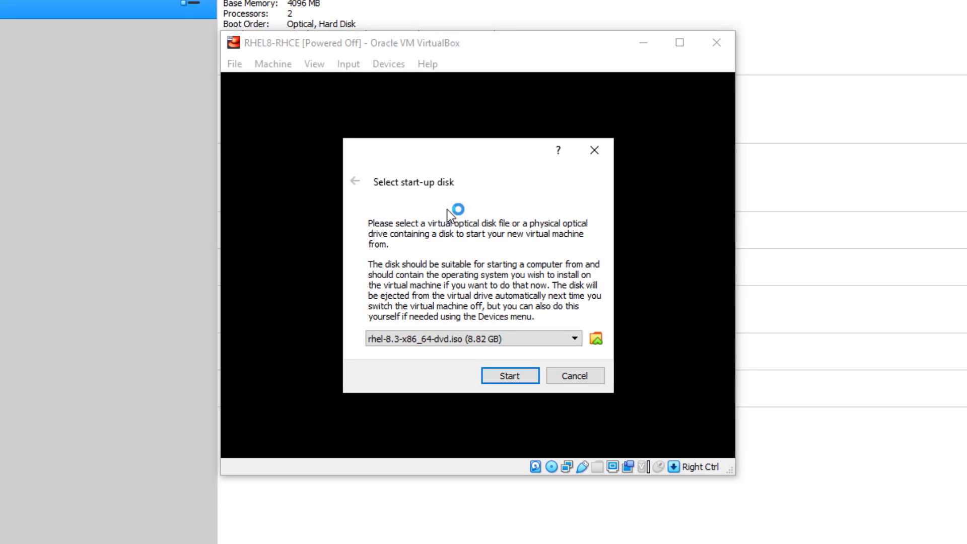
- Boot from rhel-8.3-x86_64-dvd.iso, enlarge the VM window, and choose Install Red Hat Enterprise Linux 8.3
left_click(510, 375)
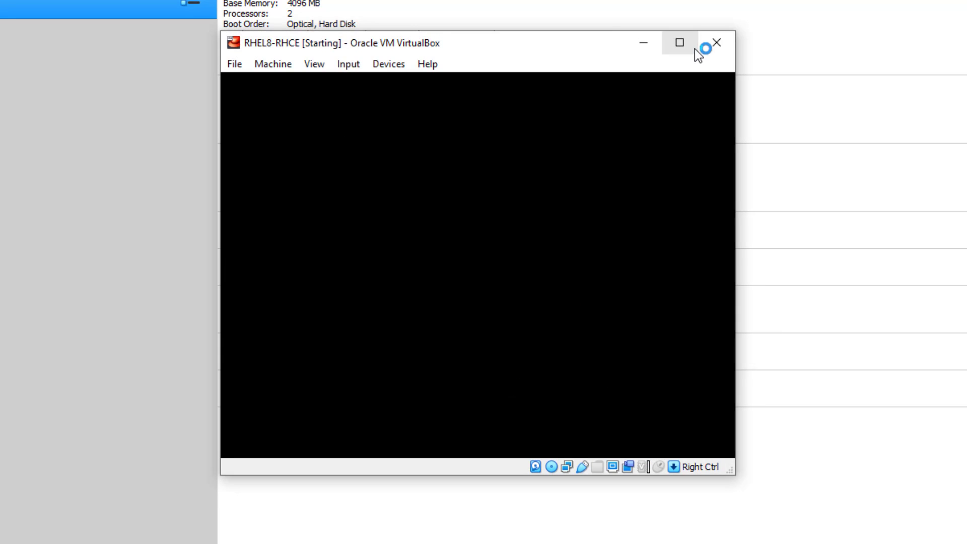
left_click(691, 48)
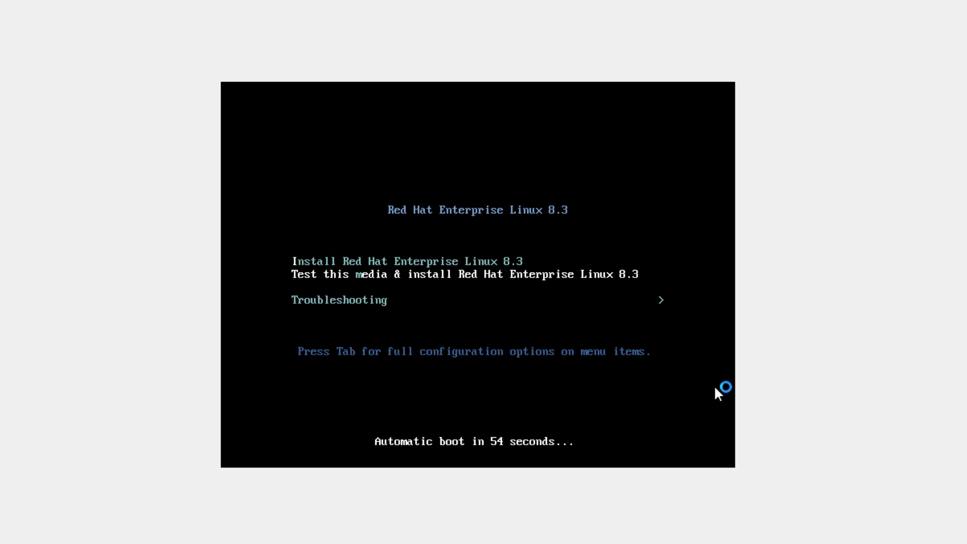
key("Up")
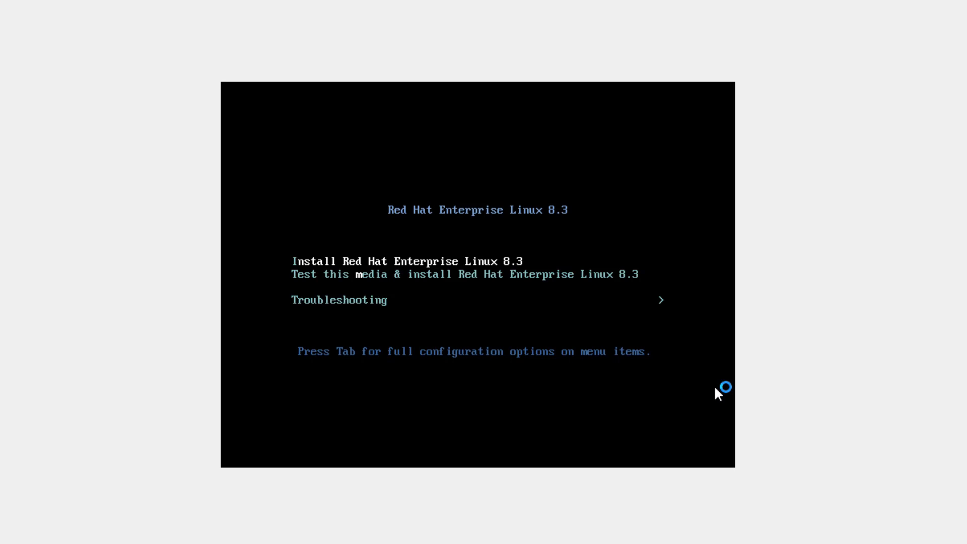
key("Return")
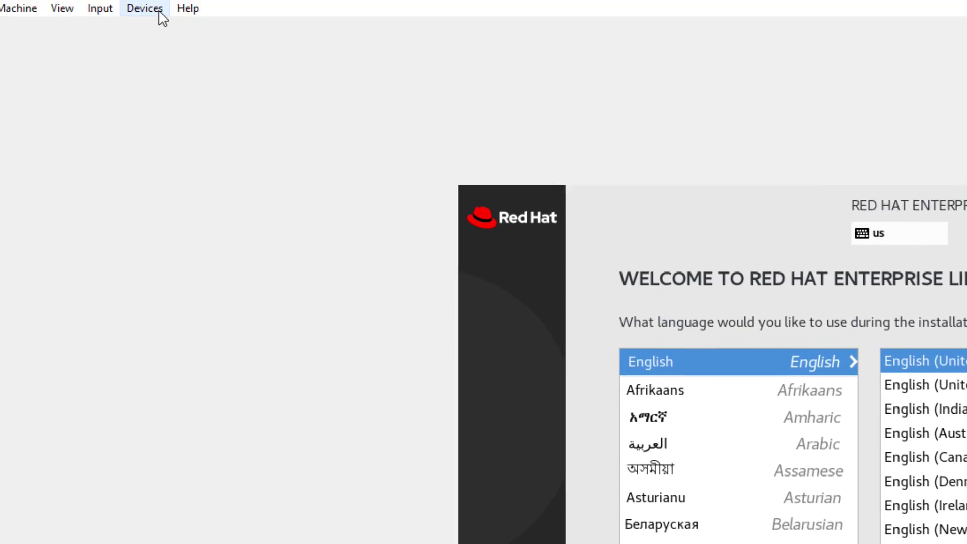
- Attach the Pixart Imaging USB OPTICAL MOUSE to the RHEL8-RHCE VM from Devices > USB
left_click(201, 34)
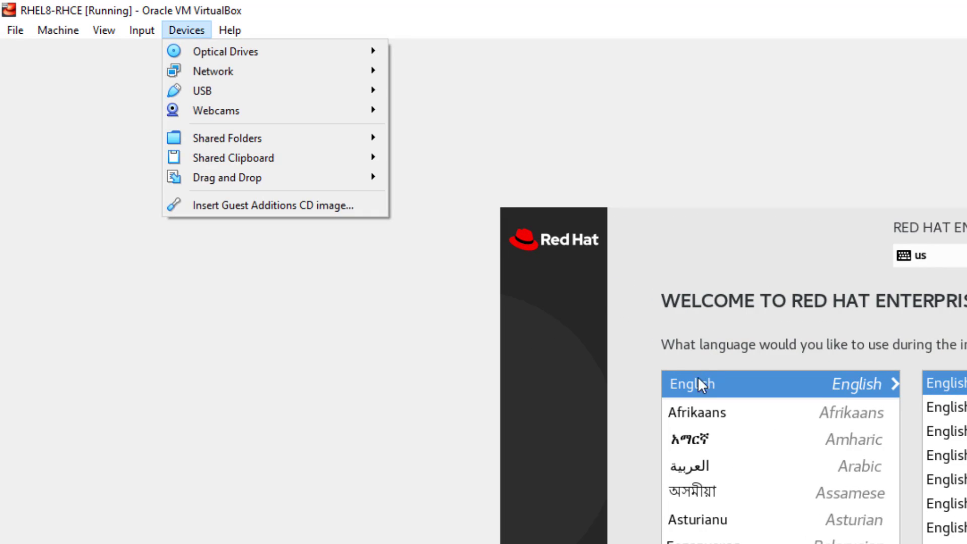
mouse_move(359, 98)
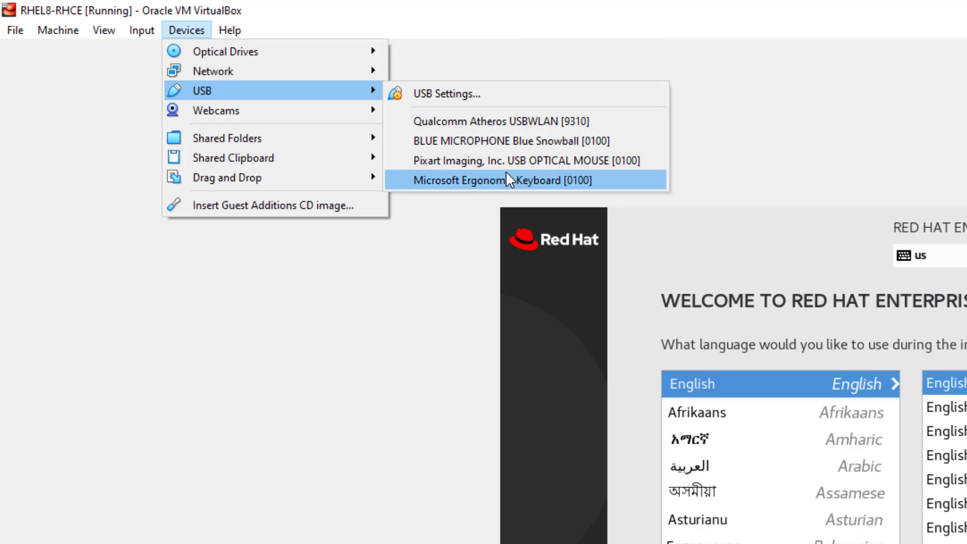
mouse_move(506, 154)
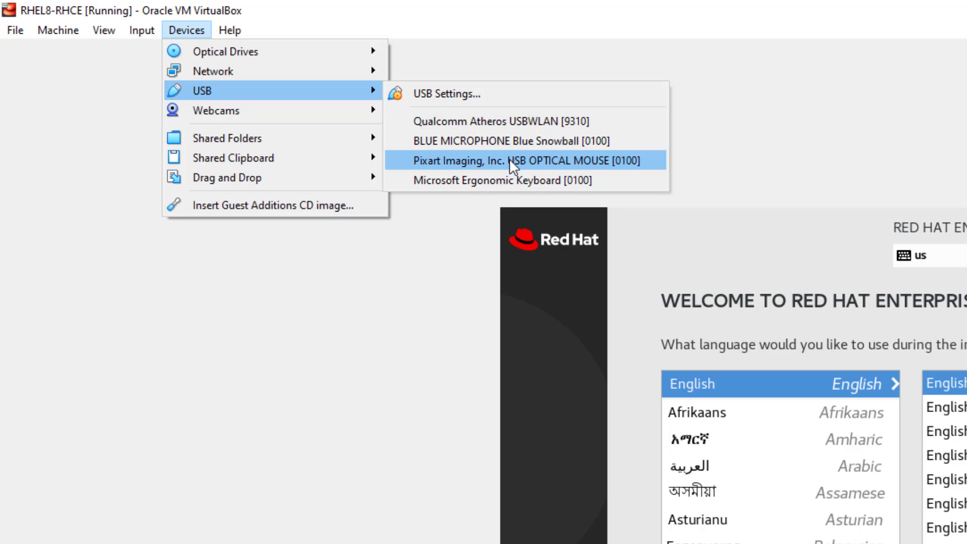
left_click(509, 160)
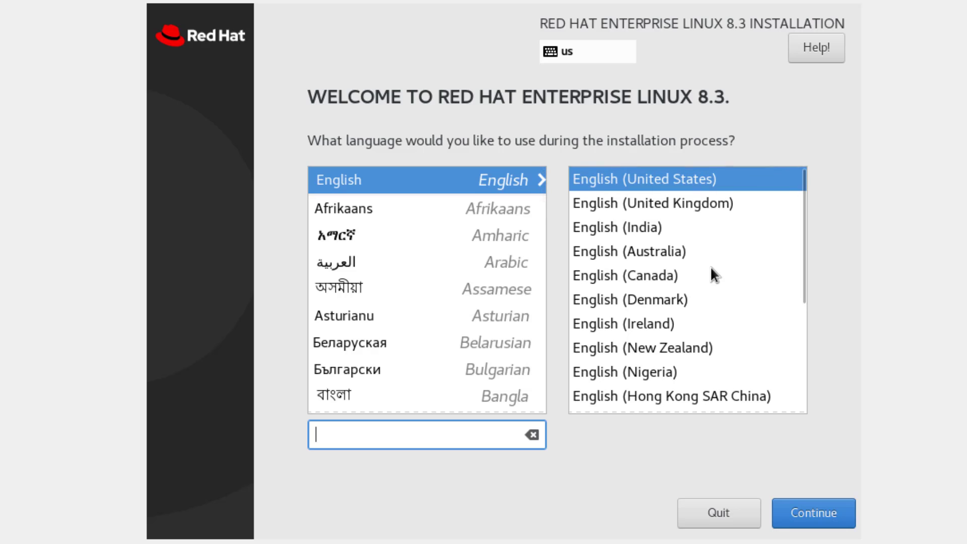
- Choose English (Australia) as the installer language and continue to the Installation Summary
left_click(638, 253)
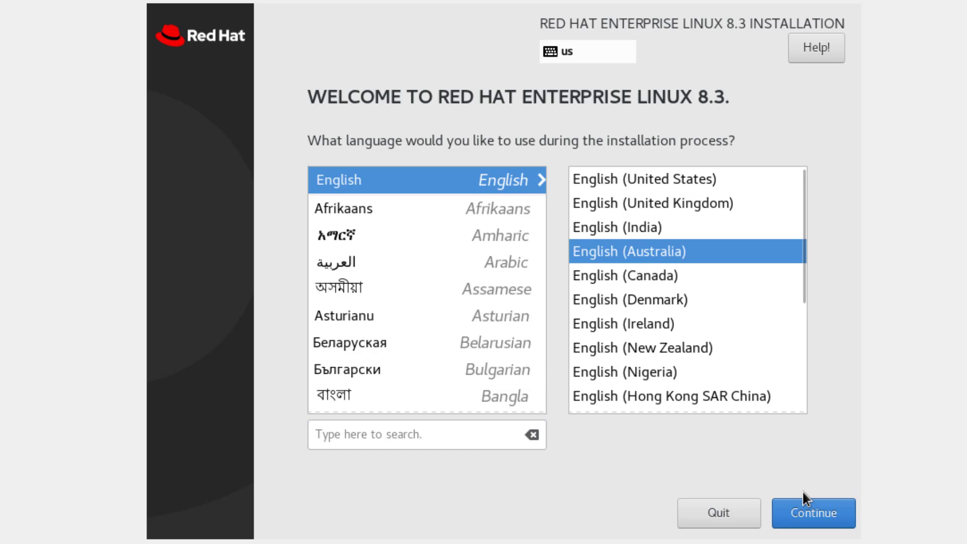
left_click(836, 518)
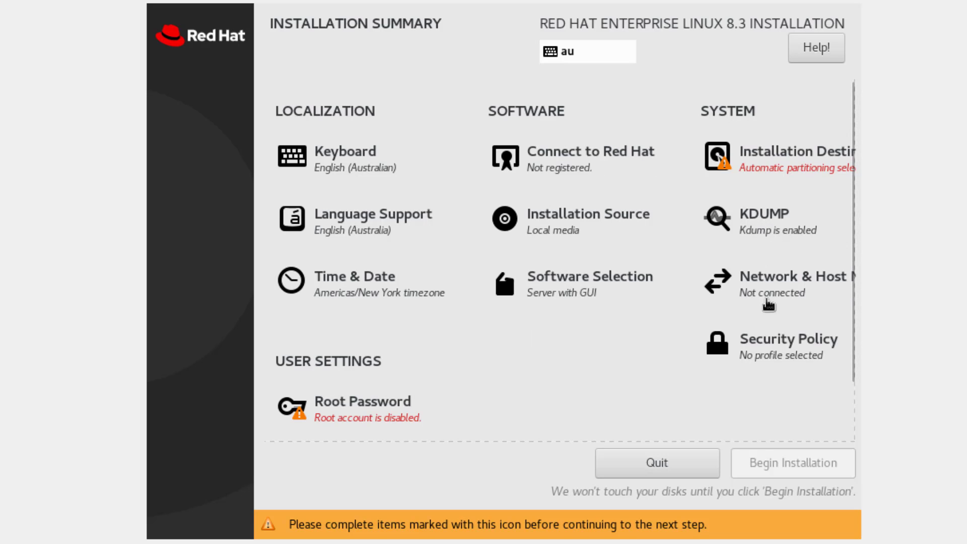
scroll(734, 368, "down", 2)
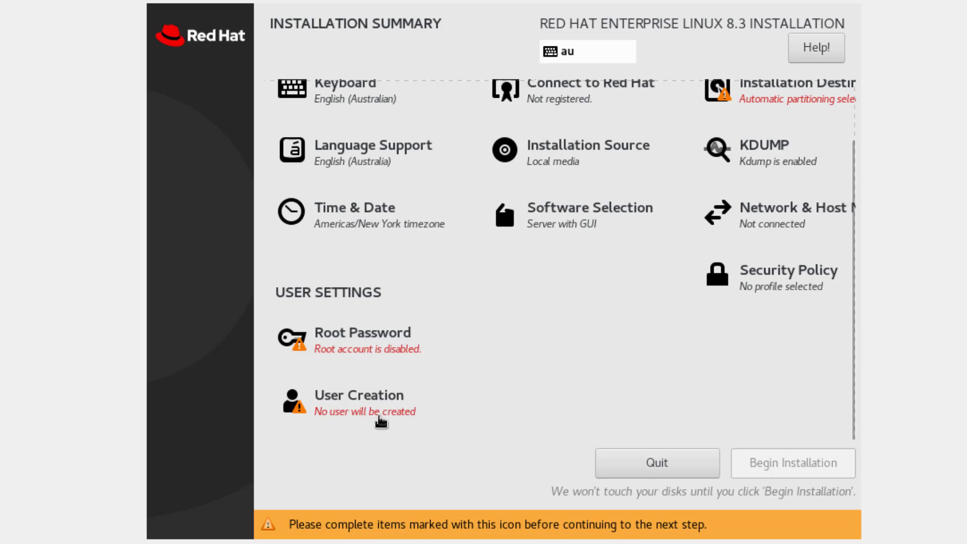
scroll(402, 383, "up", 2)
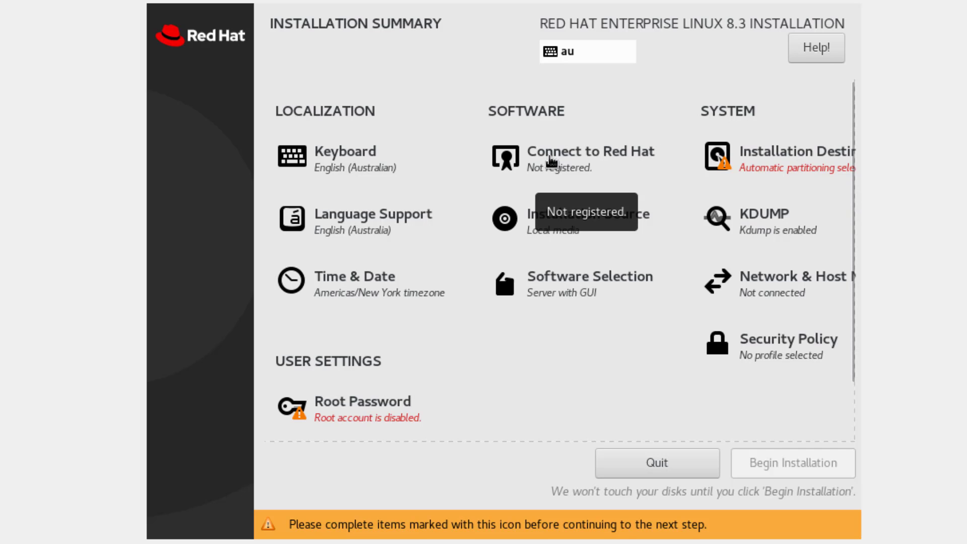
- Switch on Ethernet enp0s3 and apply RHEL8-RHCE.local as the host name
left_click(793, 285)
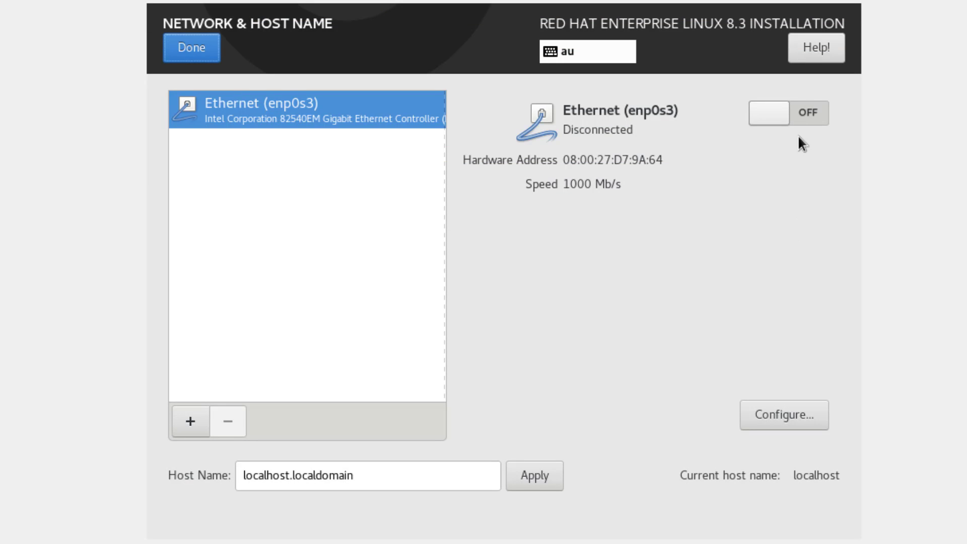
left_click(806, 105)
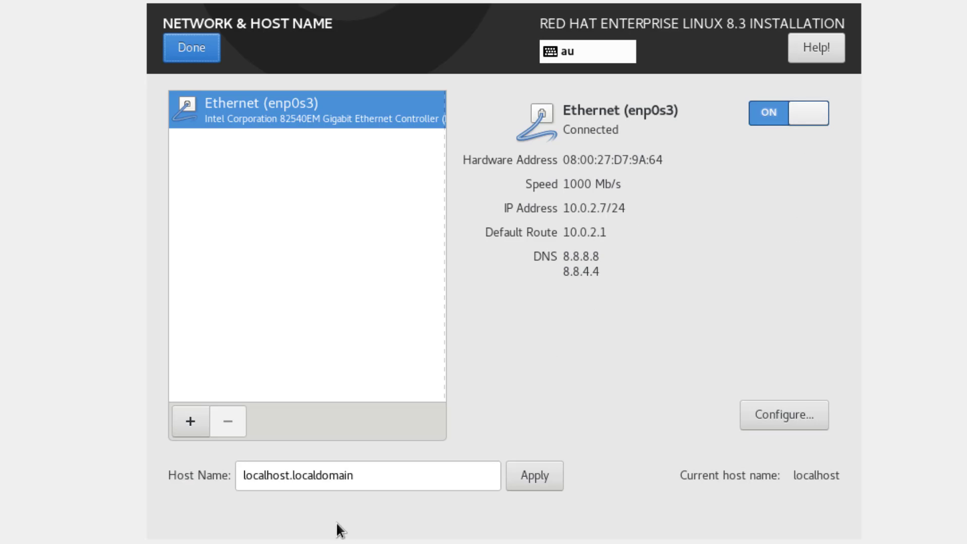
left_click_drag(371, 477, 212, 476)
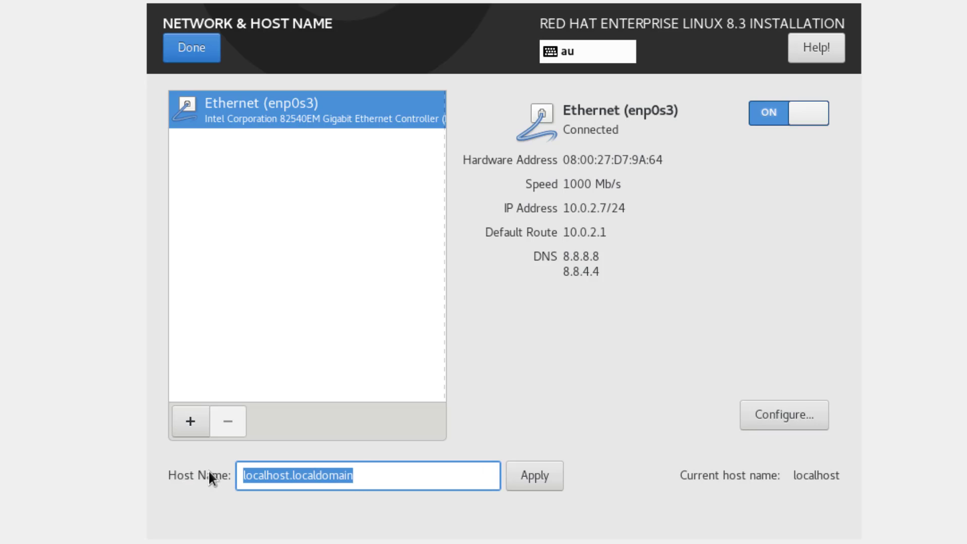
type("r")
key("BackSpace")
type("RHEL8-")
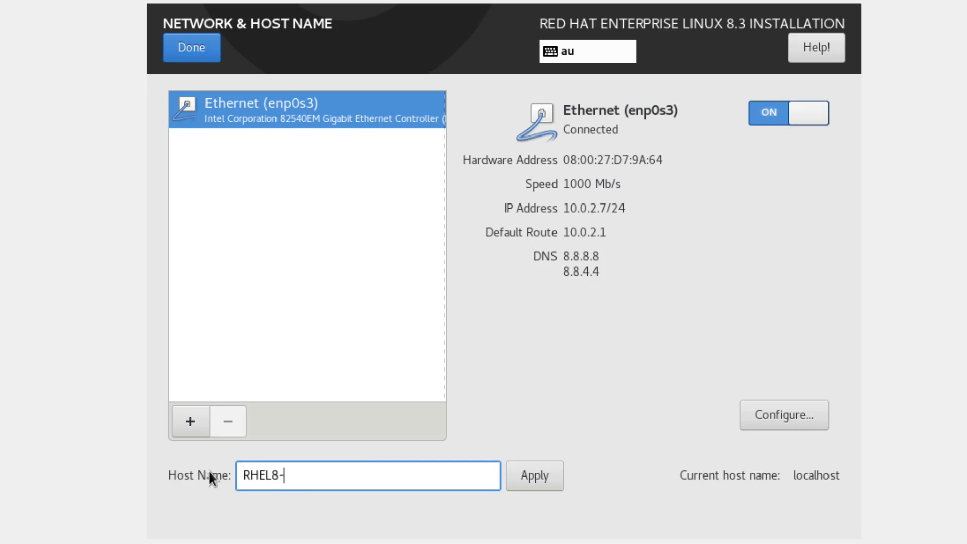
type("RHCE.local")
left_click(552, 476)
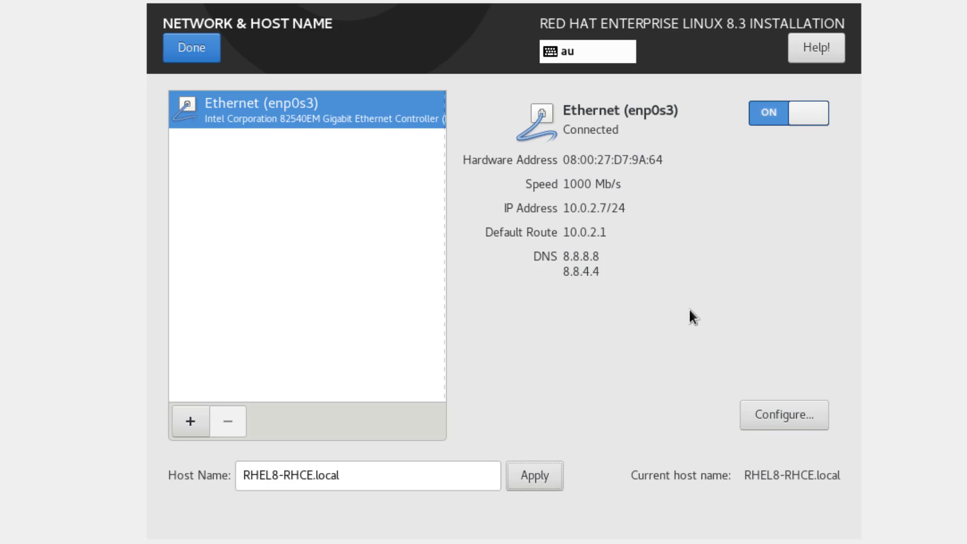
left_click(208, 50)
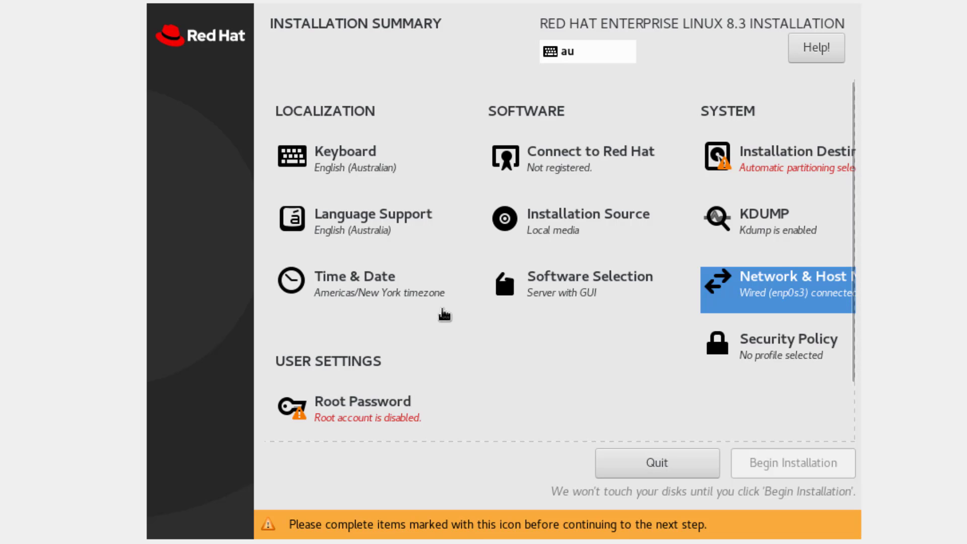
- Set the installer time zone to Australia/Melbourne and return to the summary
left_click(346, 288)
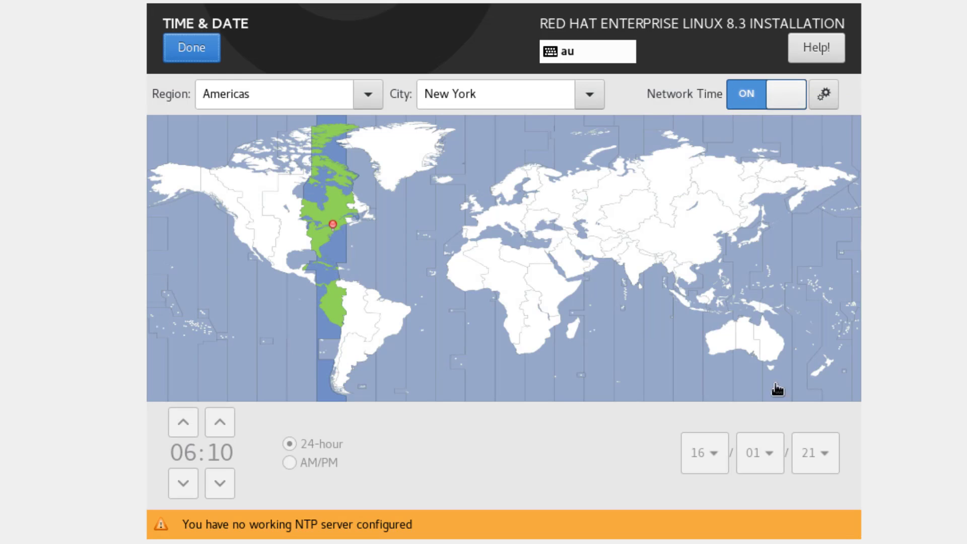
left_click(771, 359)
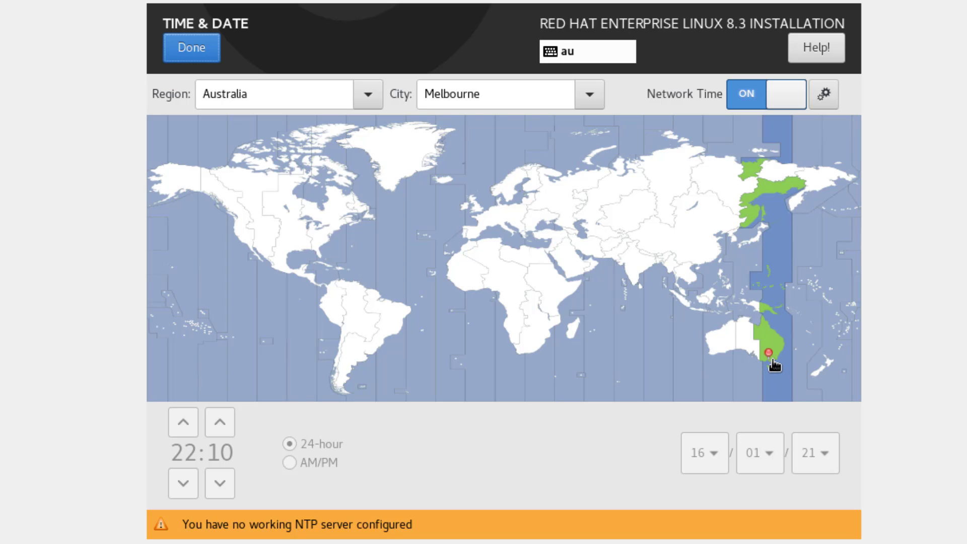
left_click(180, 53)
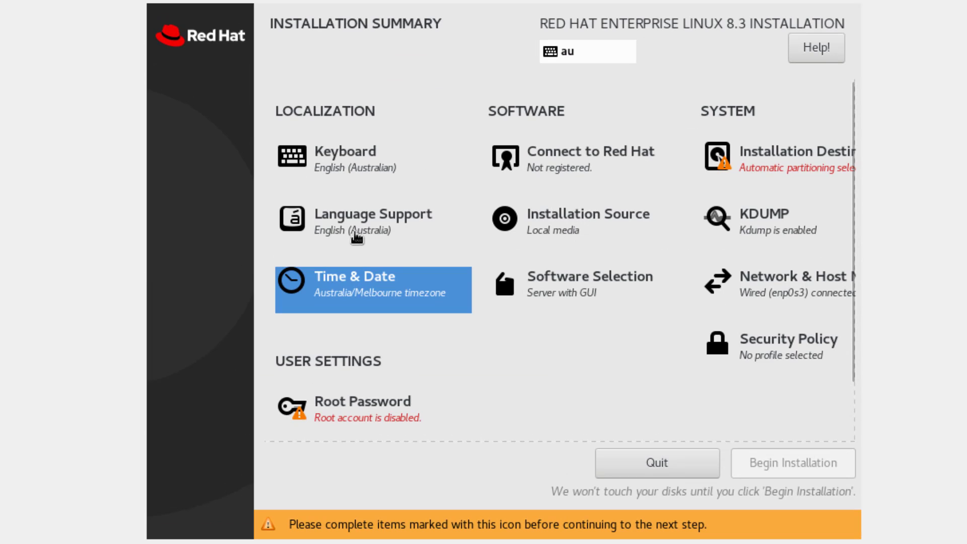
left_click(556, 164)
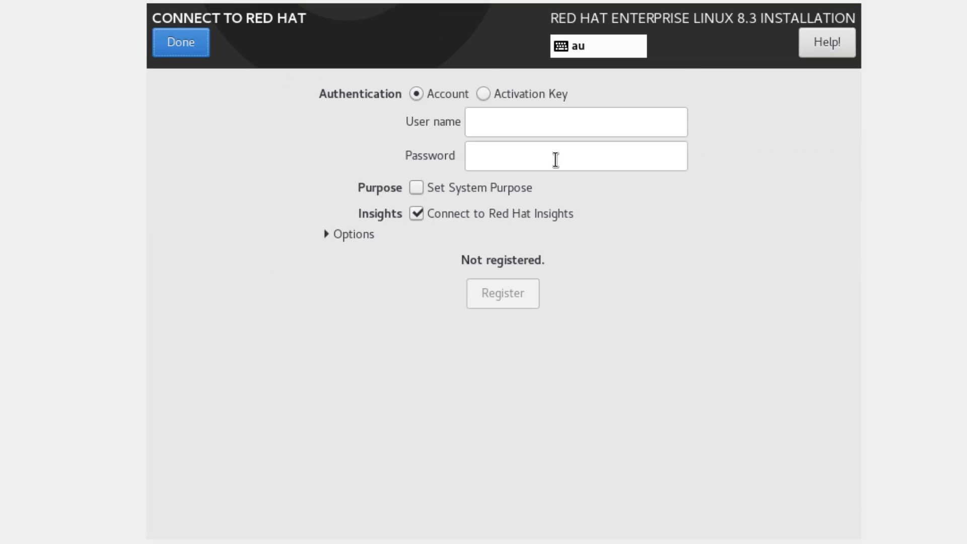
- Register the system with the Red Hat account credentials to attach a Developer Subscription
left_click(487, 126)
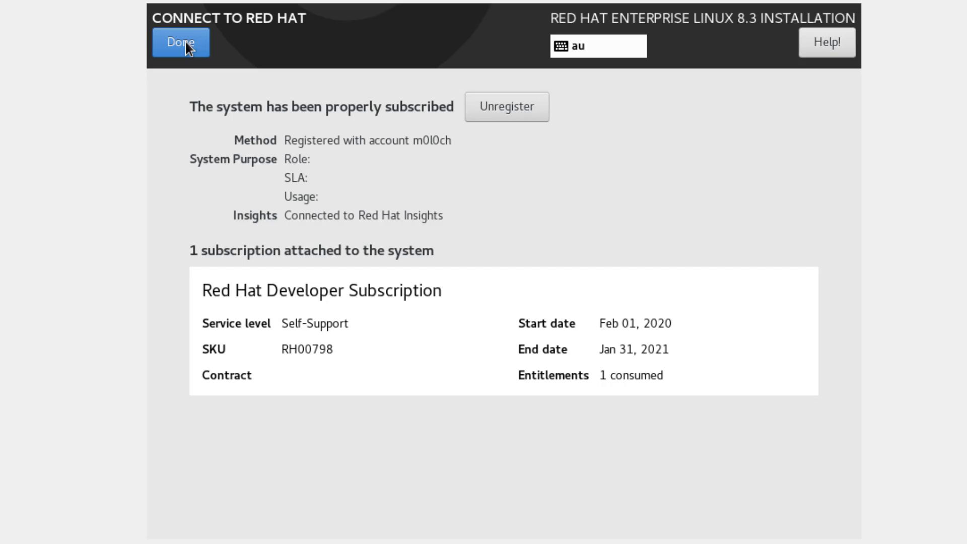
left_click(186, 41)
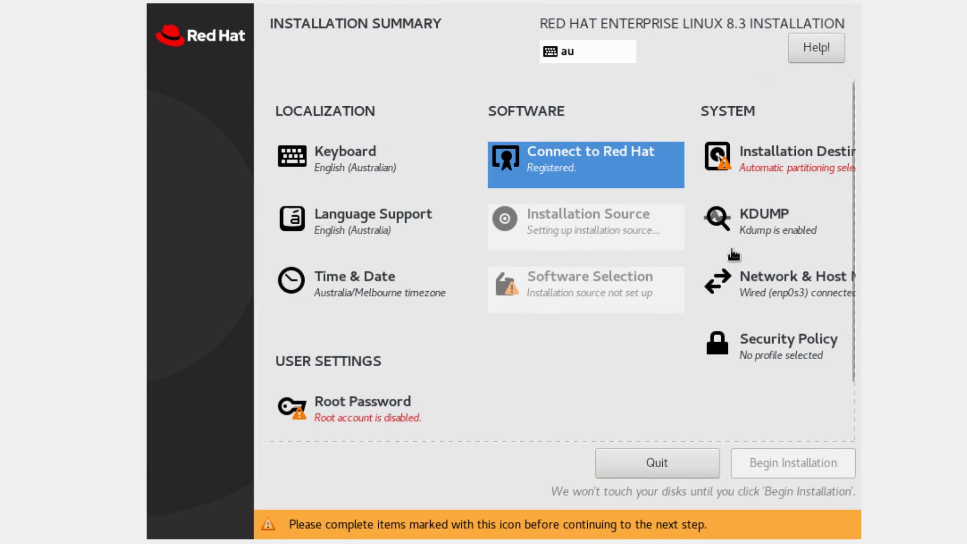
- Keep the 50 GiB ATA VBOX HARDDISK (sda) as destination with automatic partitioning
left_click(768, 172)
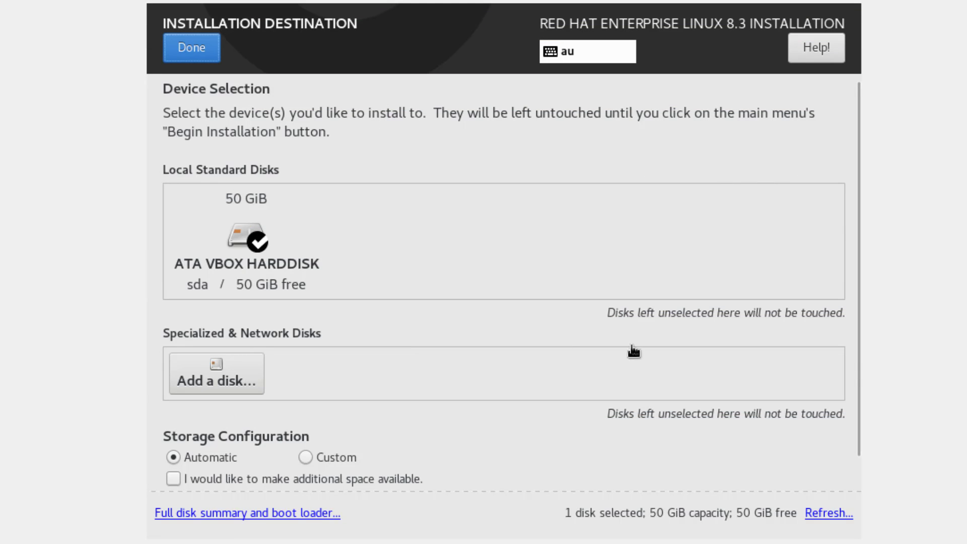
scroll(554, 448, "down", 2)
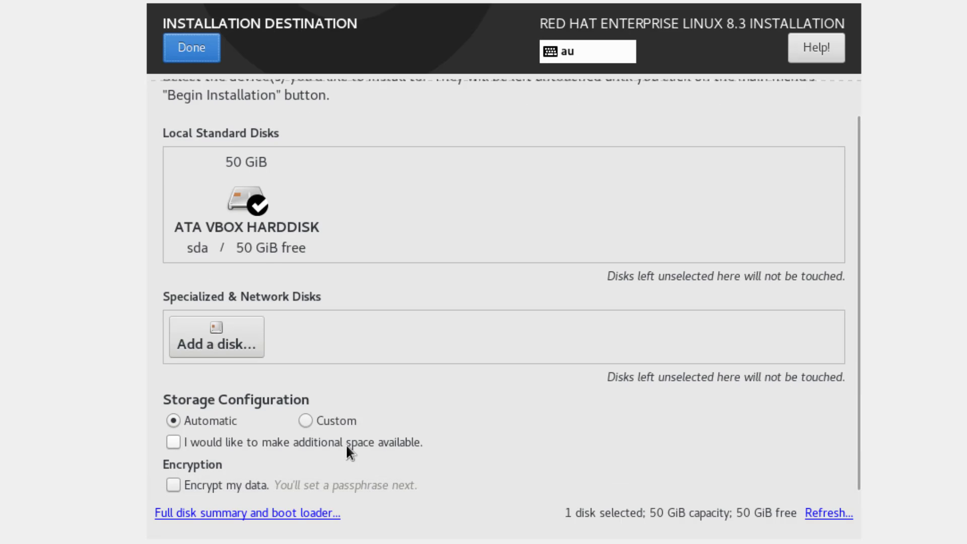
scroll(313, 387, "up", 2)
left_click(242, 235)
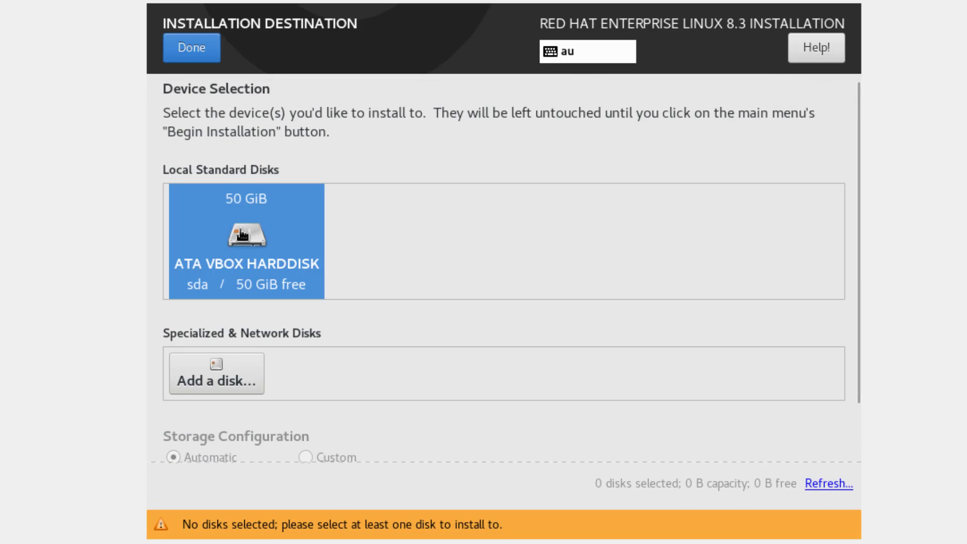
scroll(491, 345, "down", 2)
scroll(491, 346, "up", 2)
left_click(242, 235)
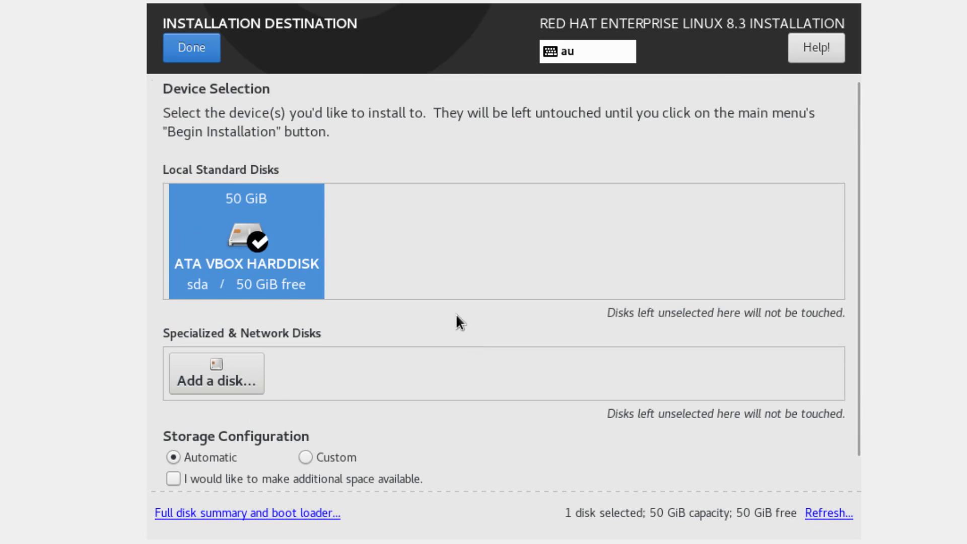
scroll(456, 316, "down", 2)
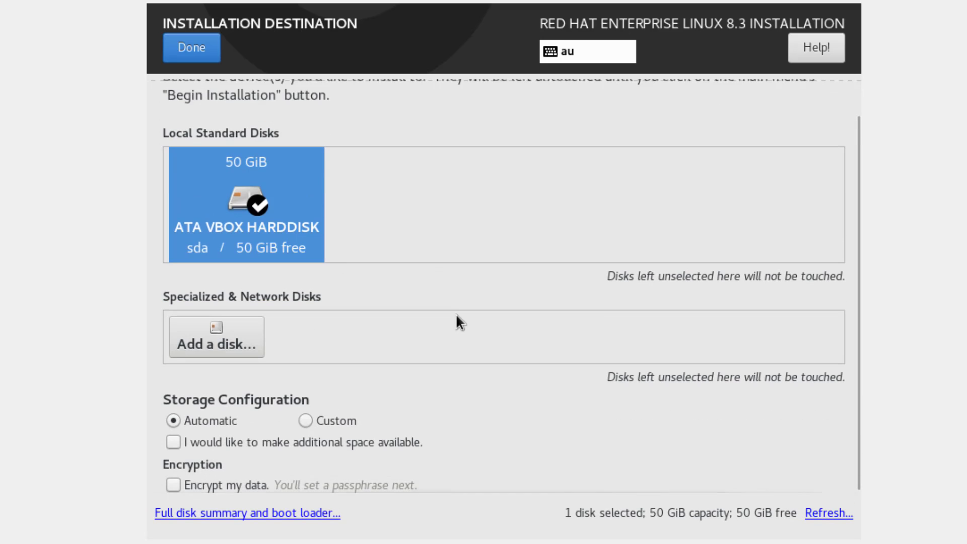
left_click(286, 509)
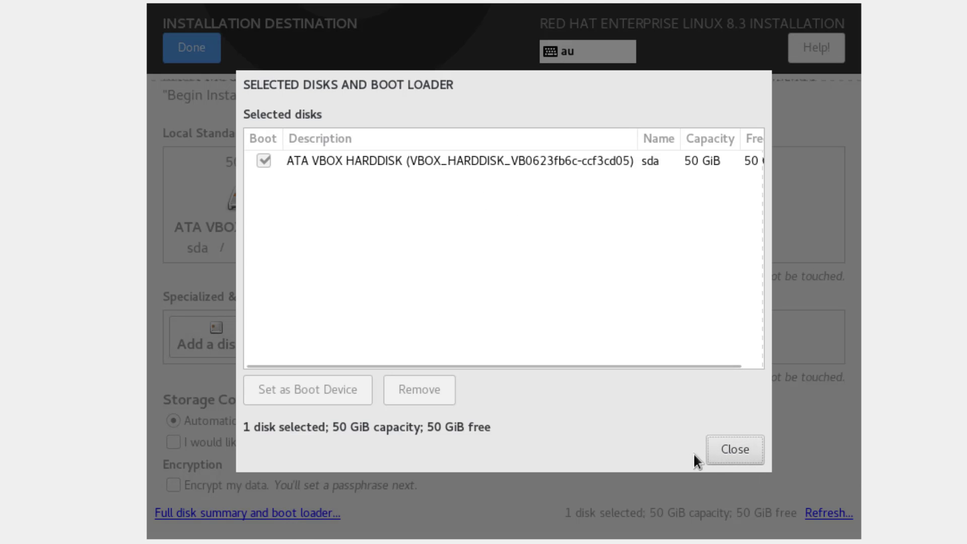
left_click(741, 449)
scroll(741, 447, "up", 2)
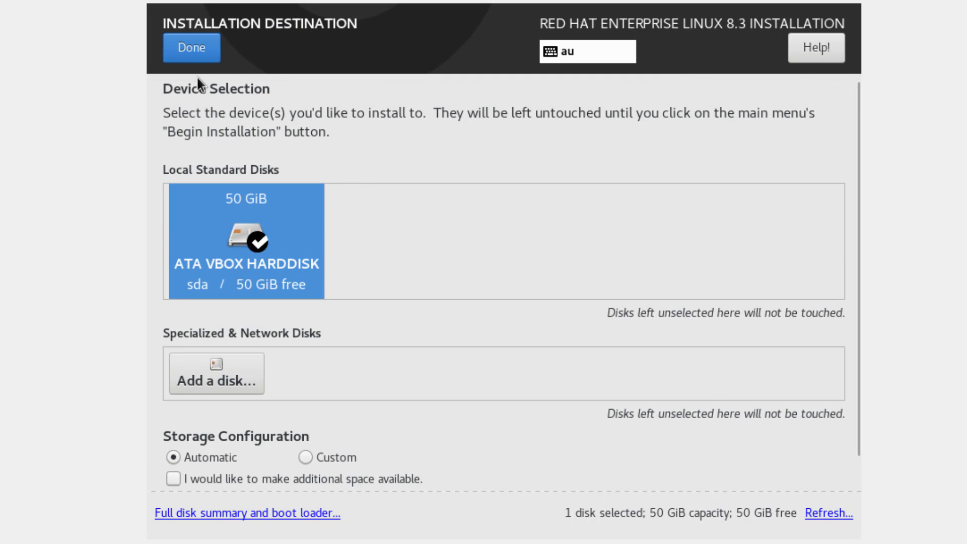
left_click(194, 46)
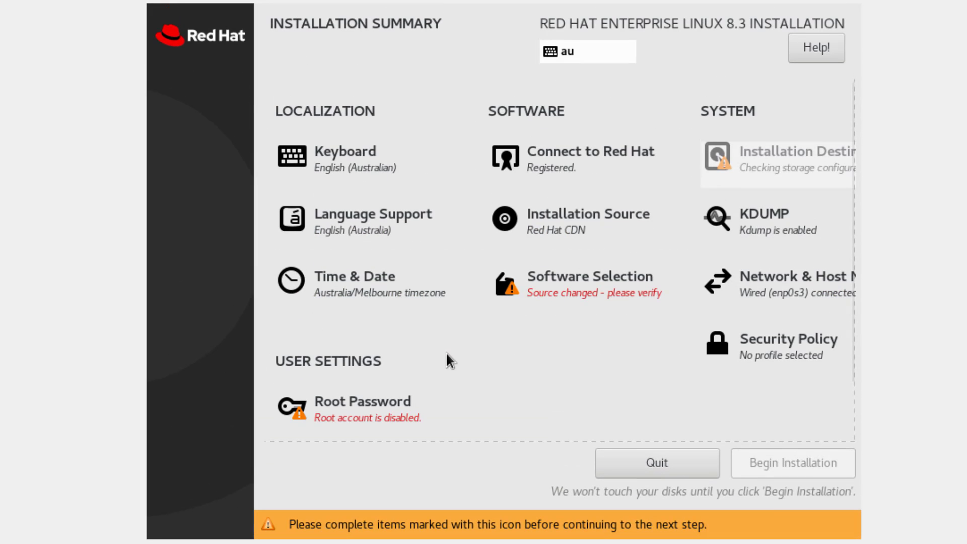
- Uncheck Basic Web Server, Mail Server, Network Servers, Remote Desktop Clients, and File and Storage Server add-ons
left_click(556, 298)
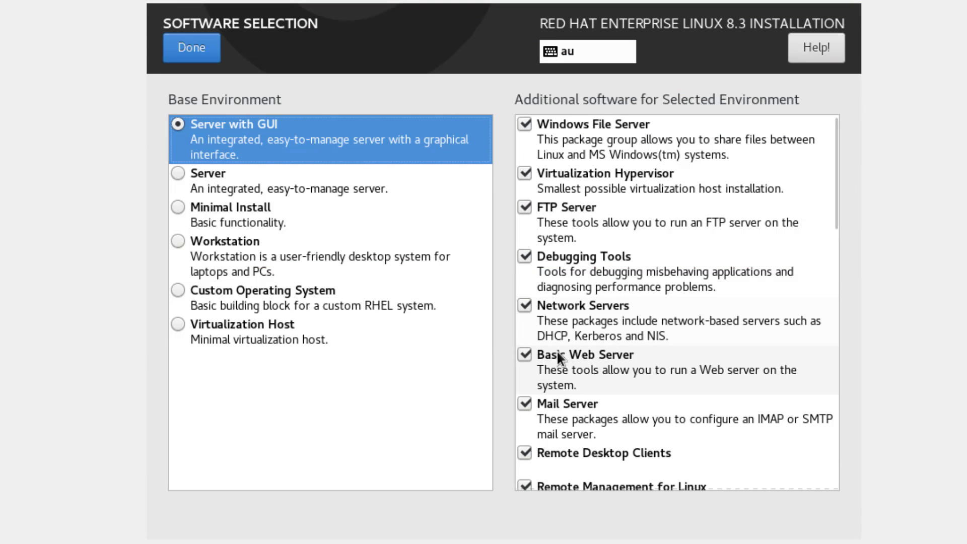
left_click(524, 355)
scroll(525, 357, "down", 1)
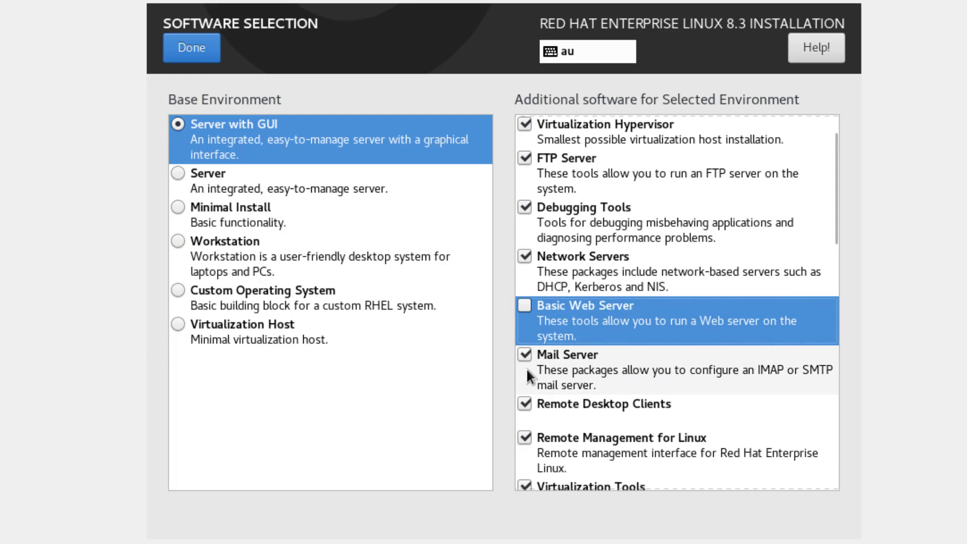
left_click(524, 356)
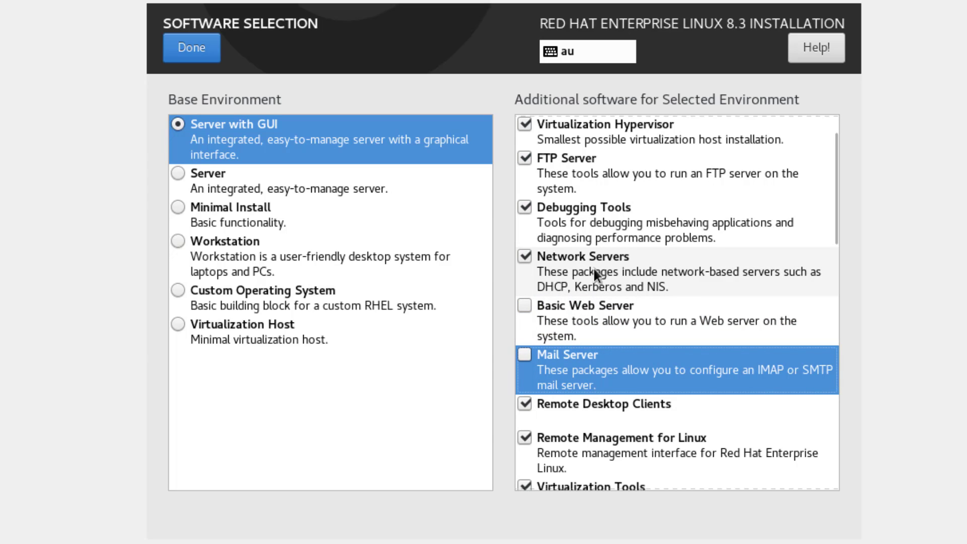
left_click(525, 258)
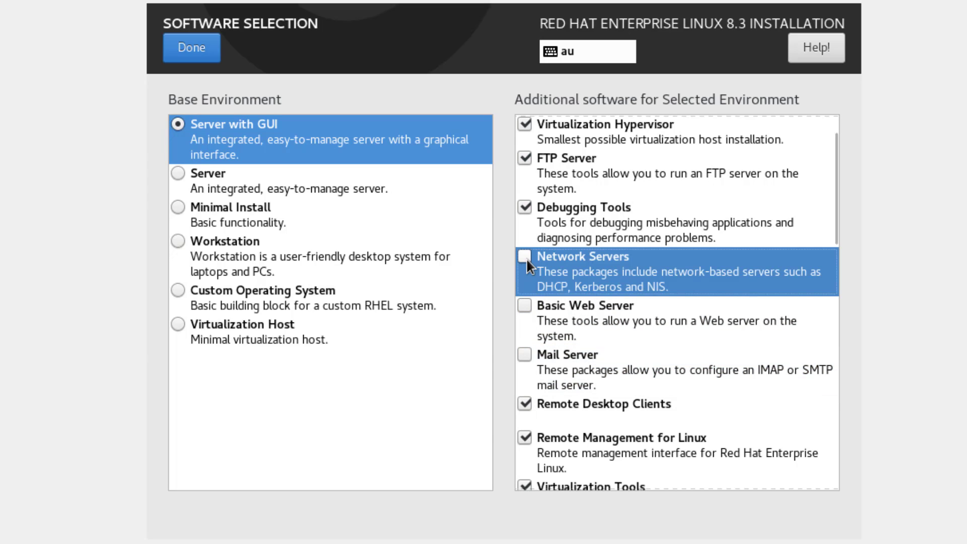
scroll(527, 260, "down", 3)
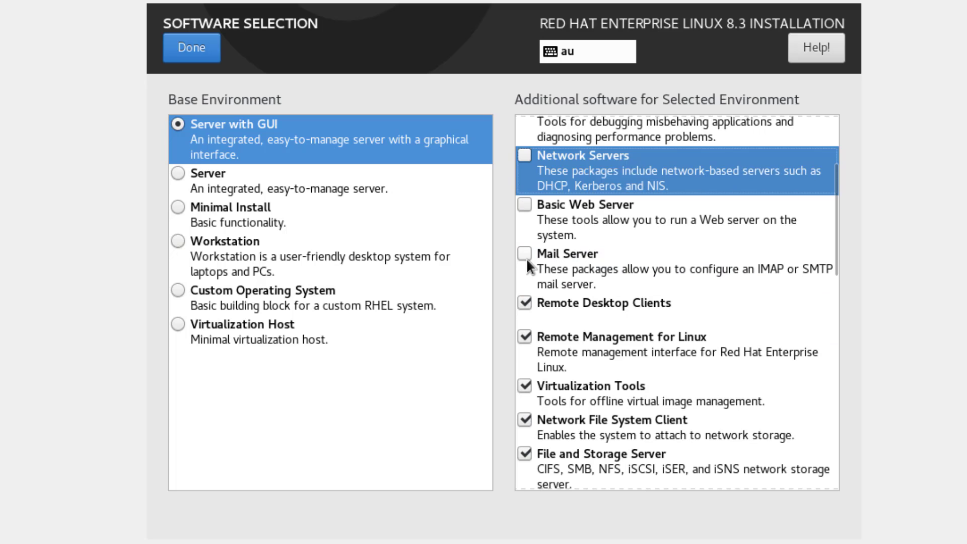
left_click(519, 304)
scroll(519, 304, "down", 3)
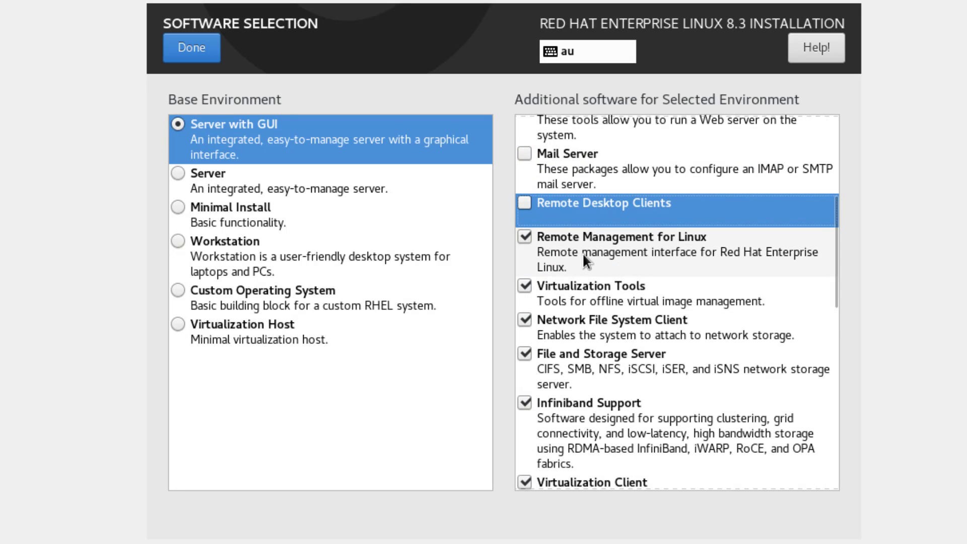
scroll(573, 262, "down", 2)
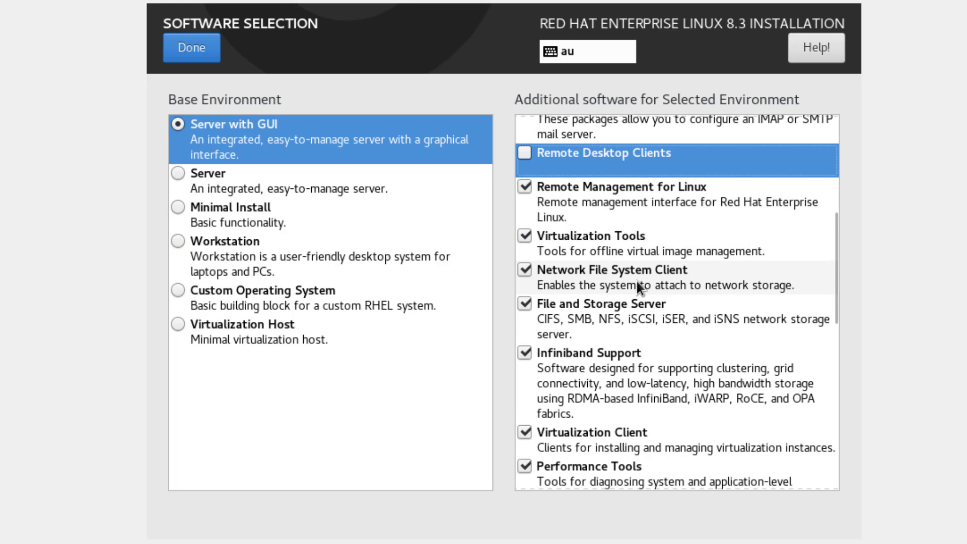
scroll(612, 280, "down", 2)
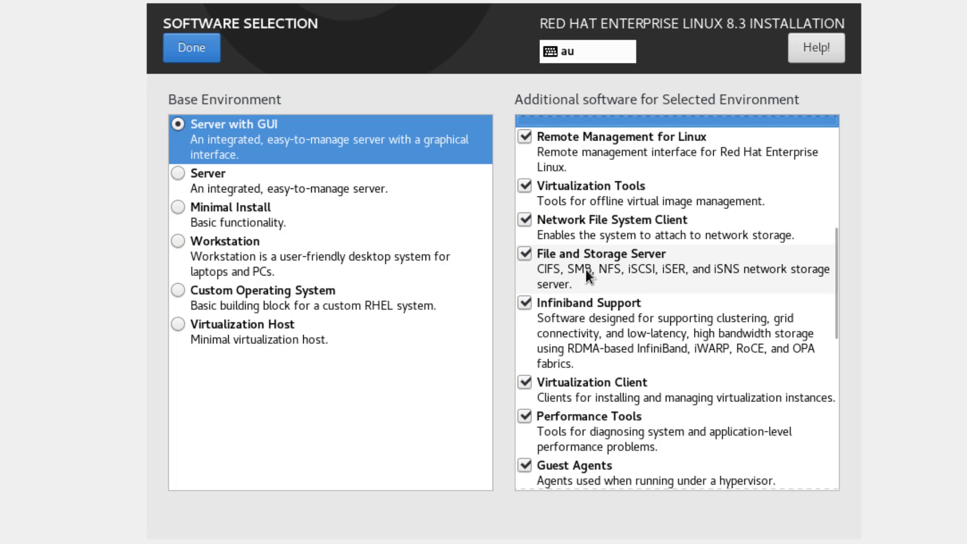
left_click(526, 252)
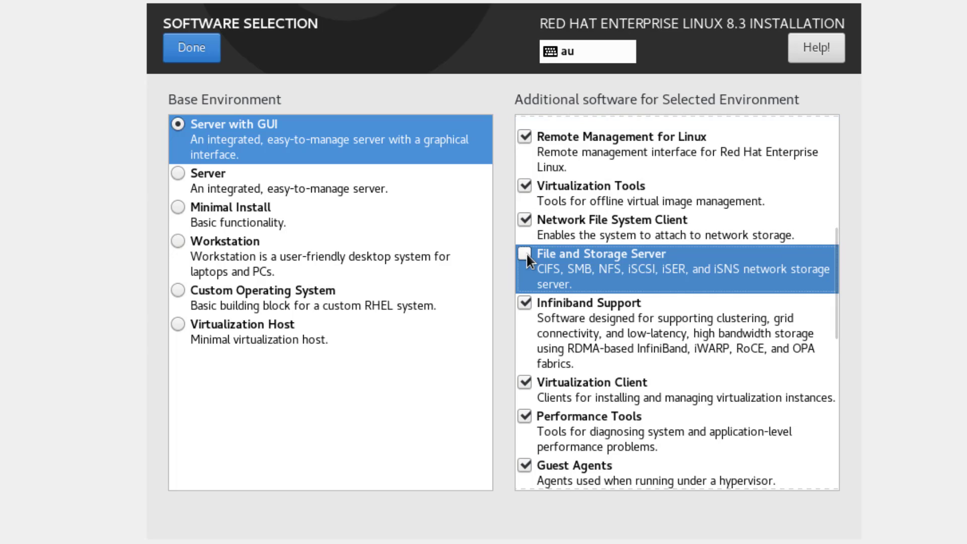
- Uncheck Infiniband Support, Virtualization Client, Tools, Hypervisor, and FTP Server add-ons
scroll(588, 289, "down", 2)
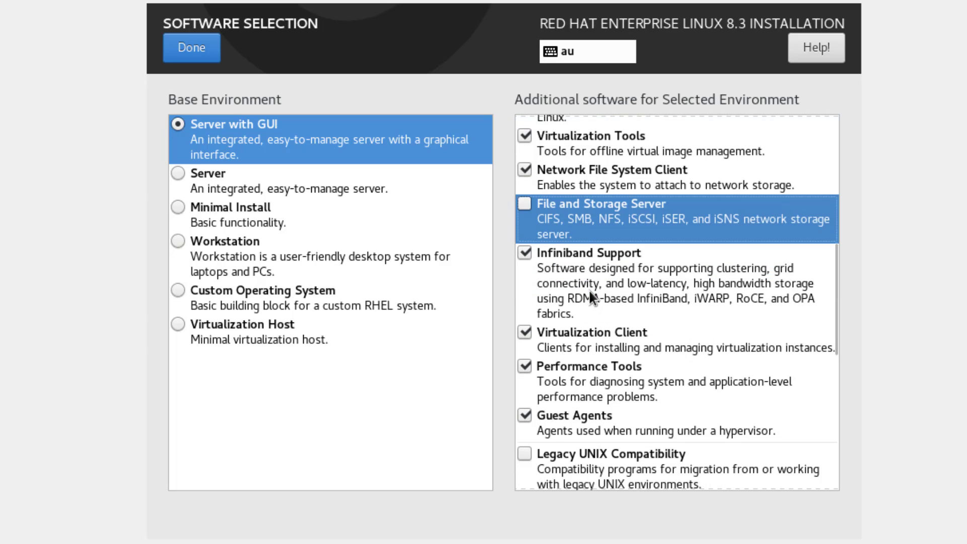
left_click(524, 252)
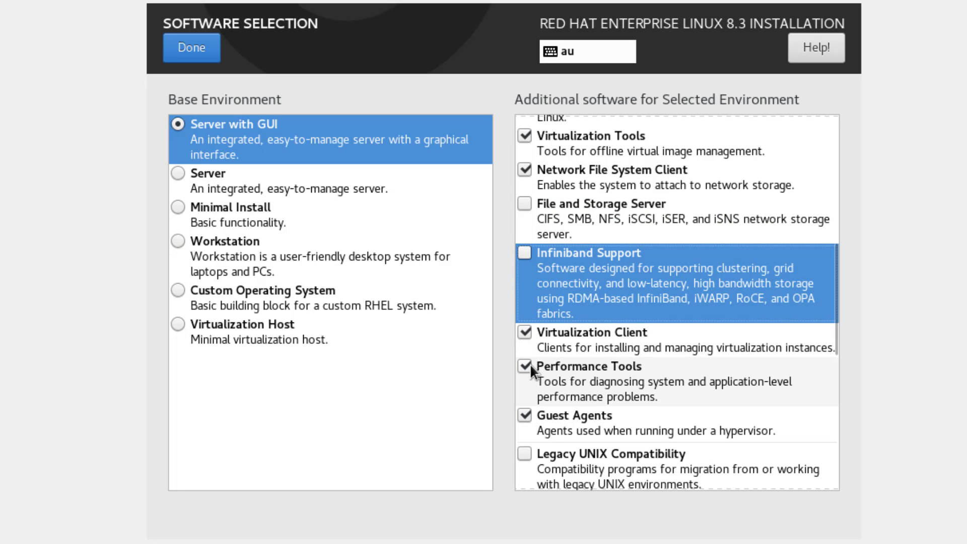
left_click(523, 332)
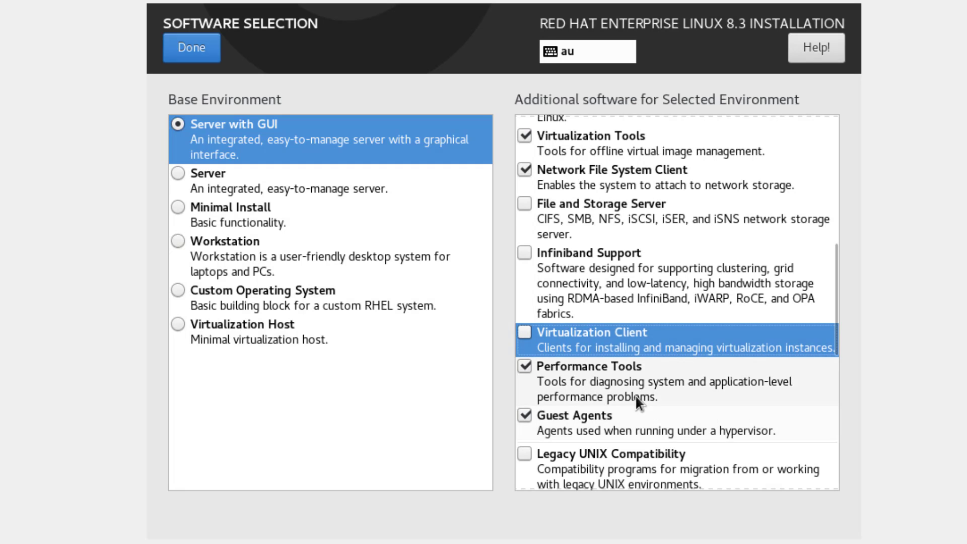
scroll(631, 398, "up", 3)
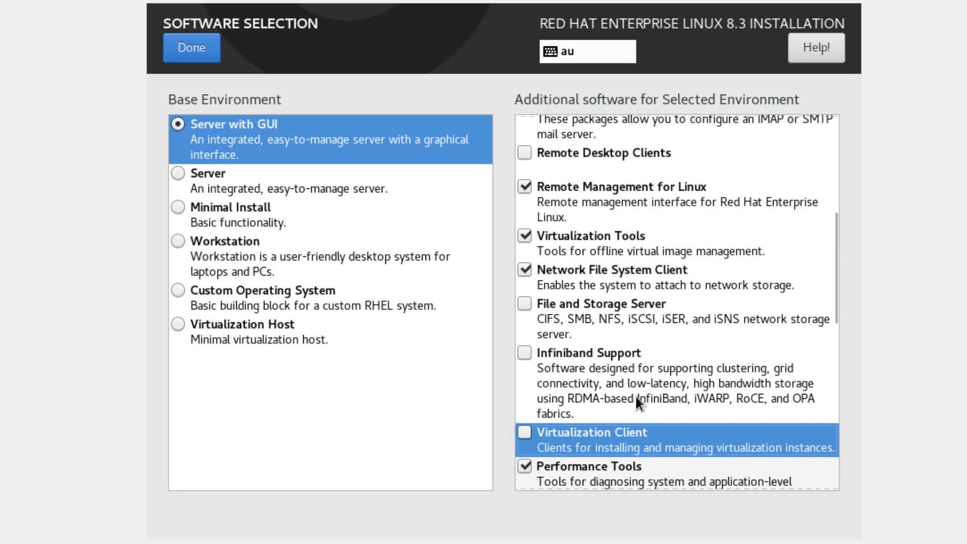
left_click(525, 235)
scroll(705, 265, "up", 1)
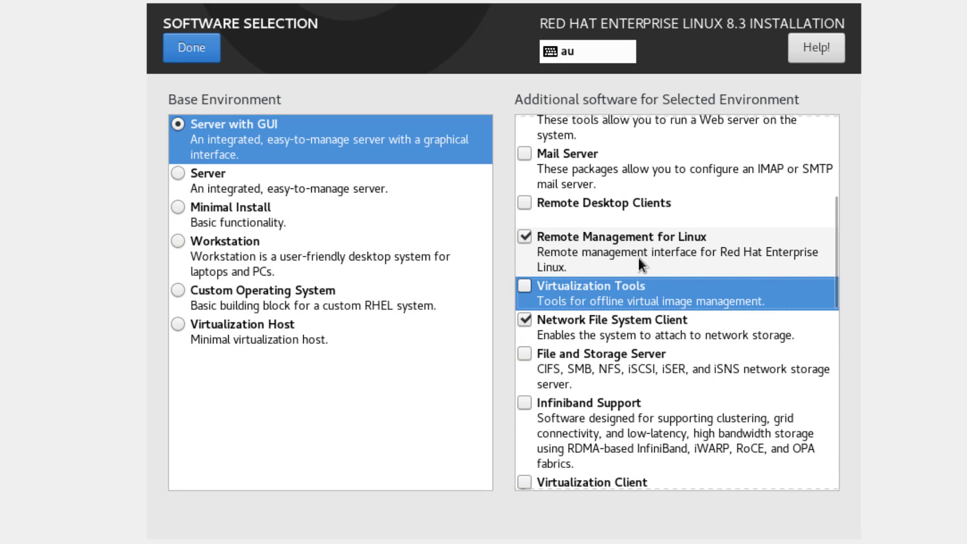
scroll(638, 256, "up", 5)
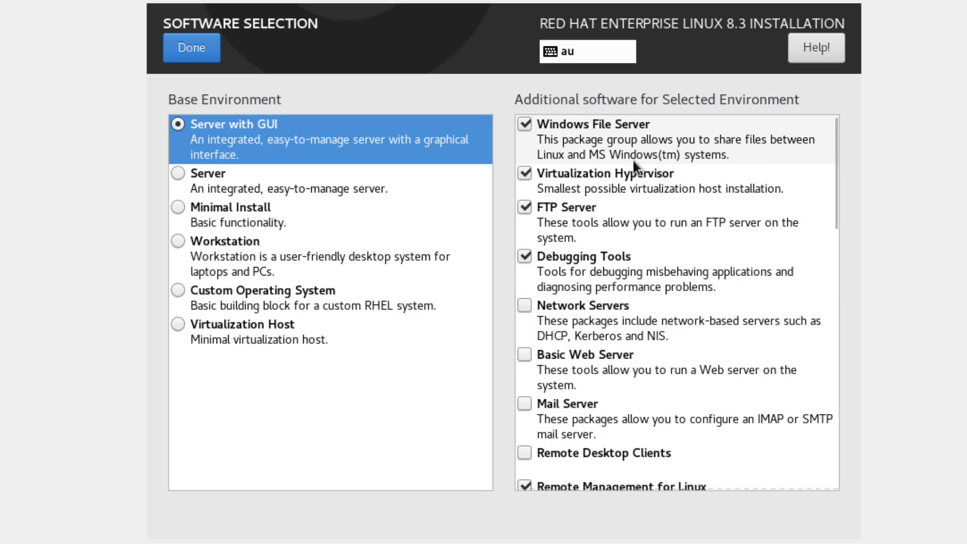
left_click(522, 175)
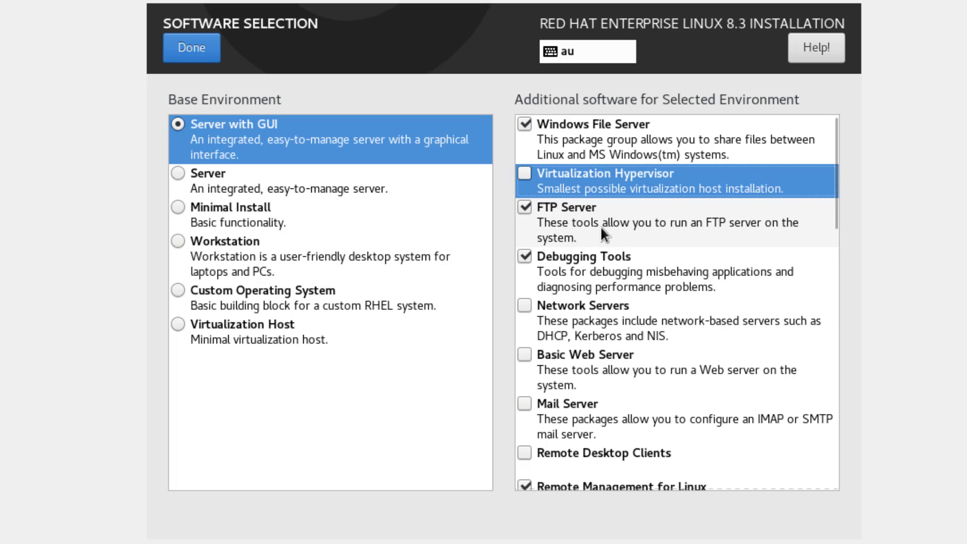
left_click(523, 216)
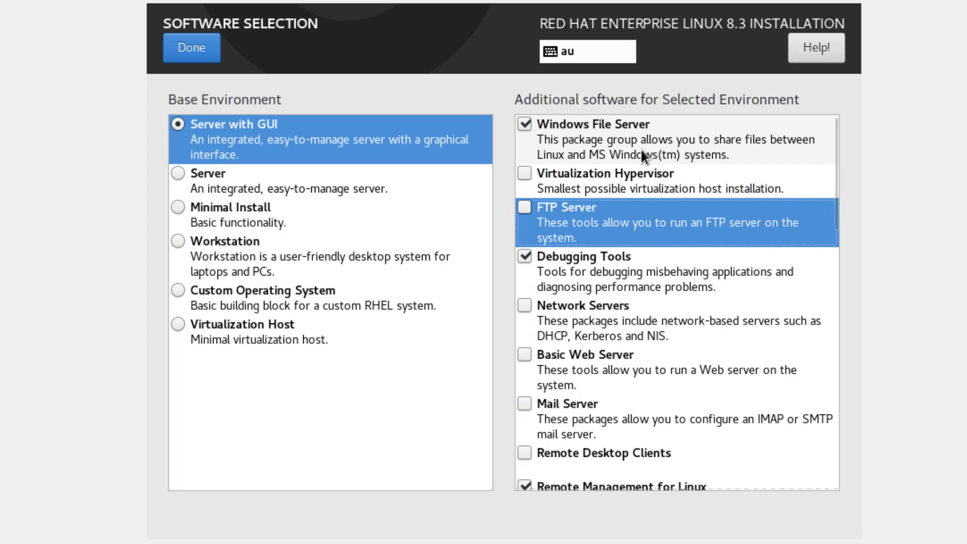
- Review the remaining Server with GUI add-ons and confirm the software selection
scroll(614, 275, "down", 3)
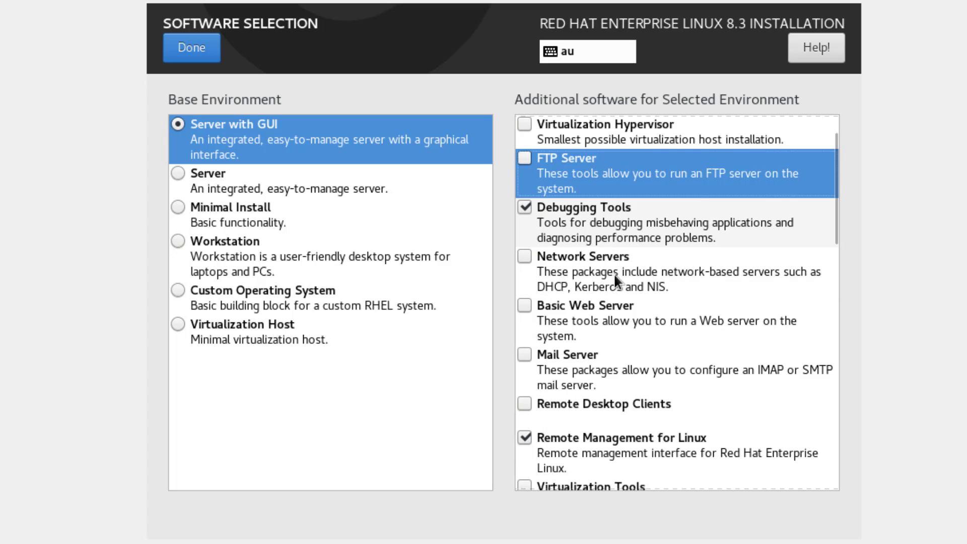
scroll(614, 273, "down", 2)
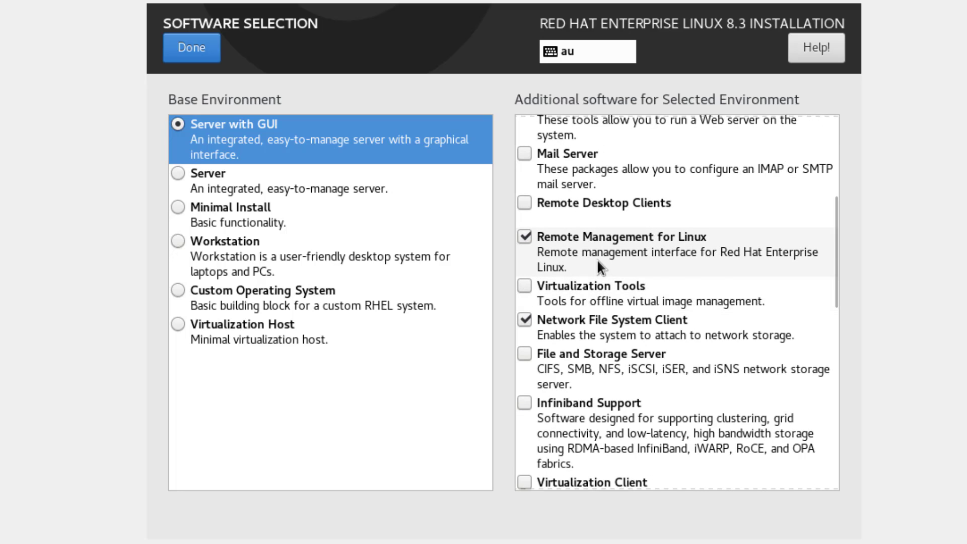
scroll(597, 258, "down", 1)
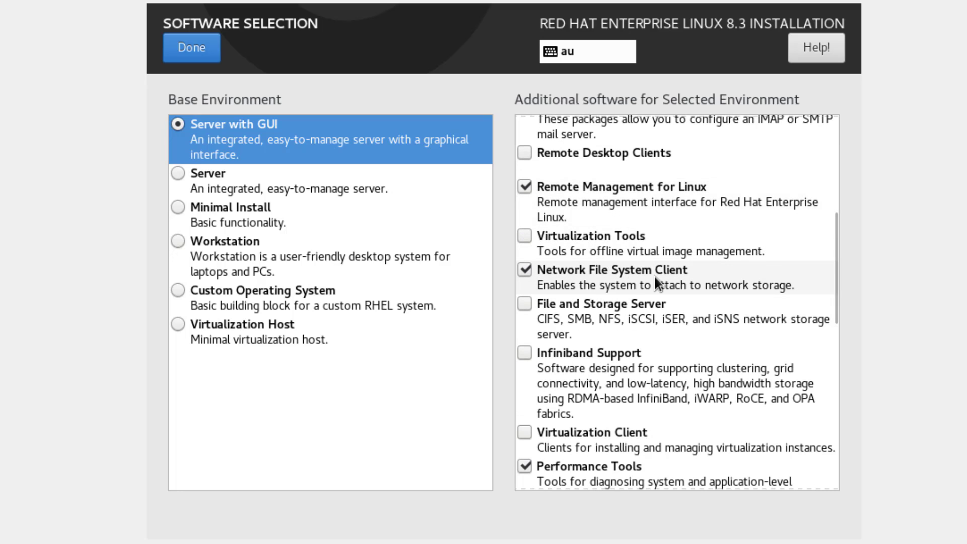
scroll(654, 274, "down", 4)
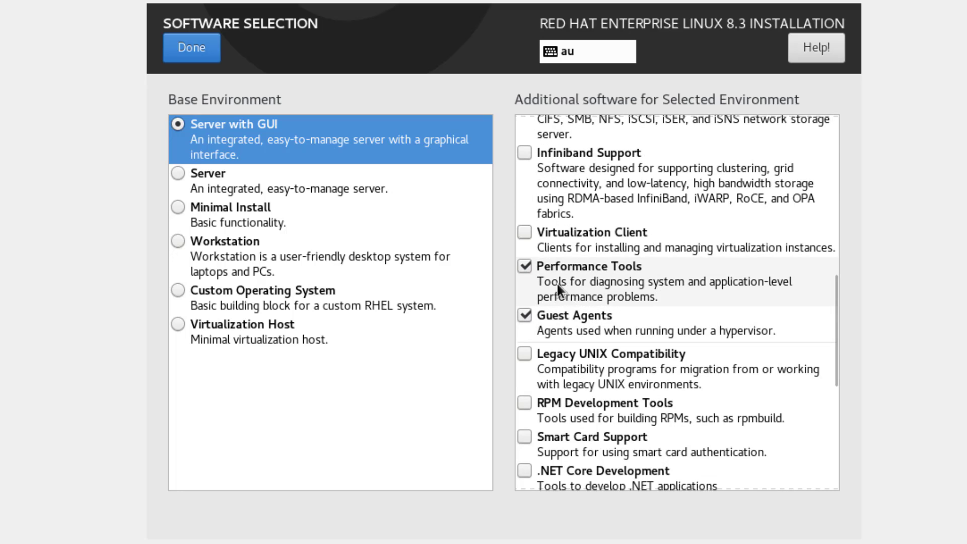
scroll(708, 334, "up", 9)
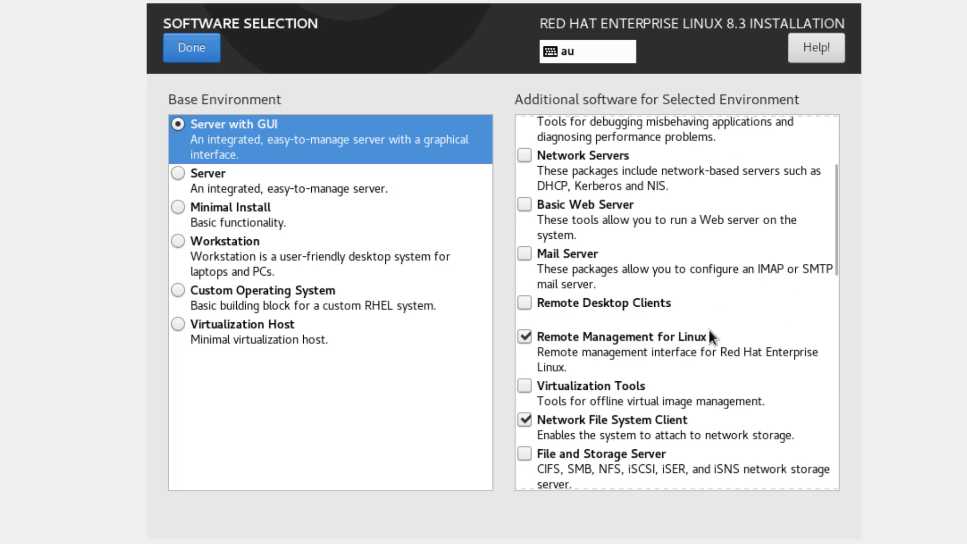
scroll(708, 334, "down", 15)
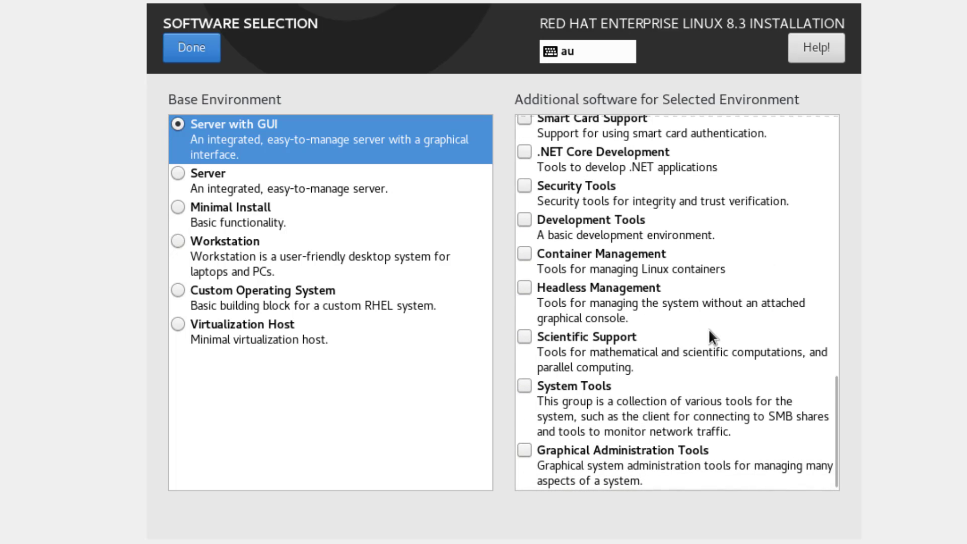
scroll(709, 329, "up", 15)
scroll(708, 329, "up", 2)
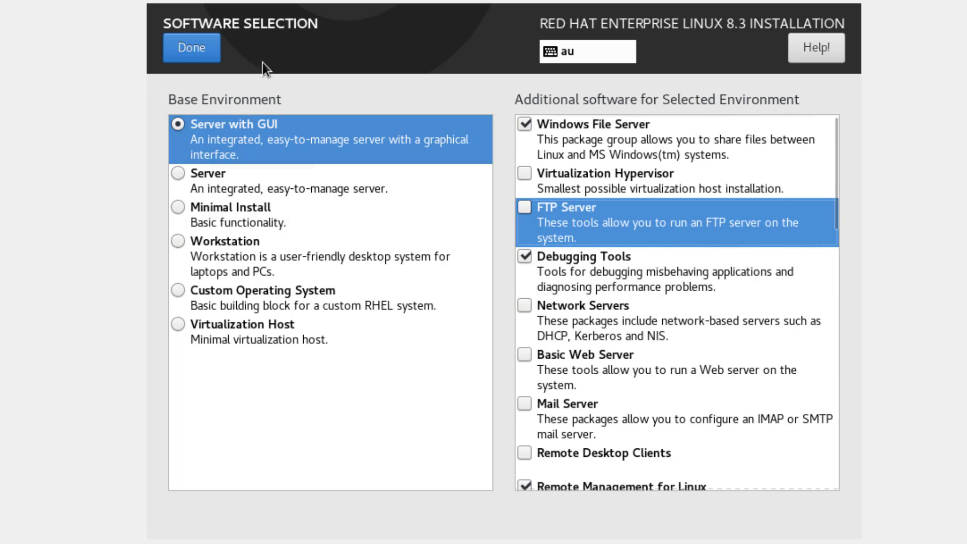
left_click(186, 53)
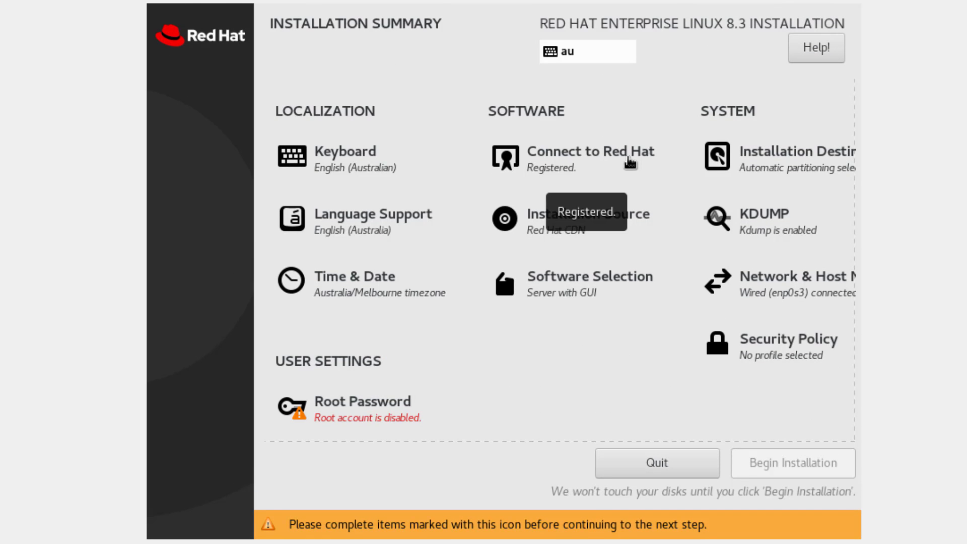
- Set the root password, entering it and its confirmation
left_click(351, 416)
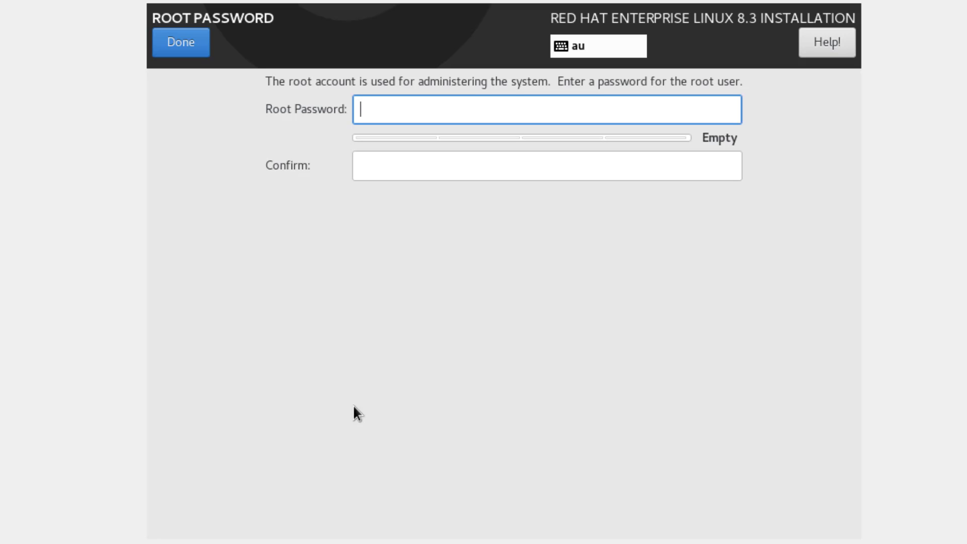
type("*********")
key("Tab")
type("*******")
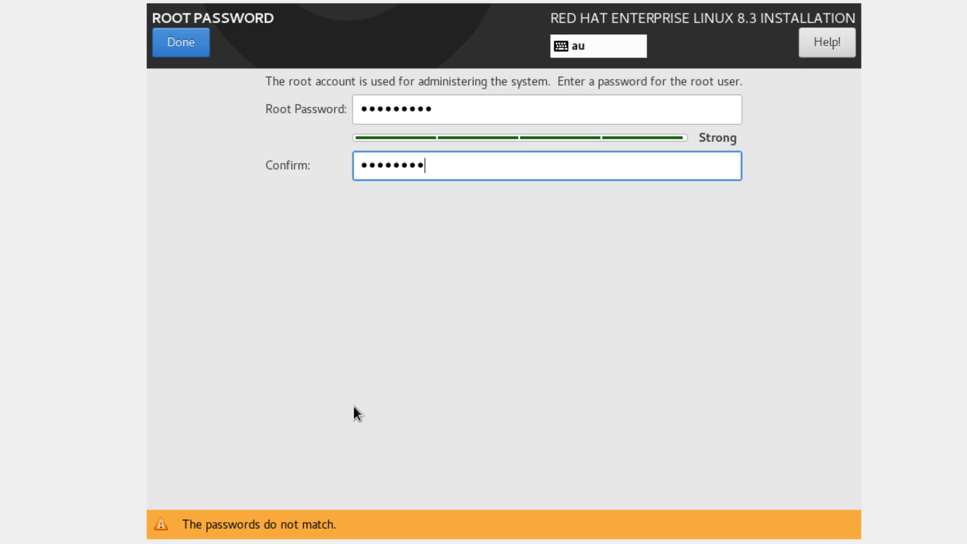
type("**")
left_click(191, 50)
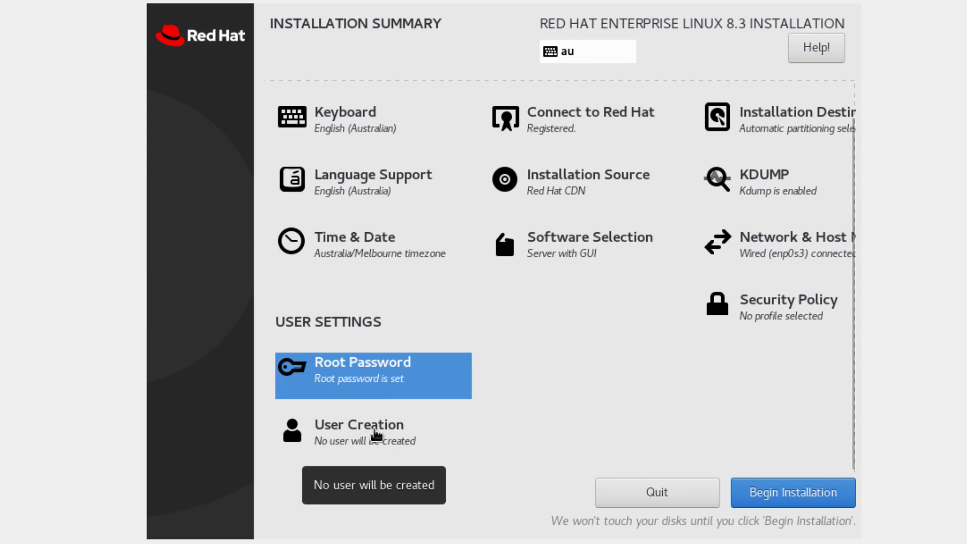
- Create an administrator user, entering the user's full name and password twice
left_click(318, 443)
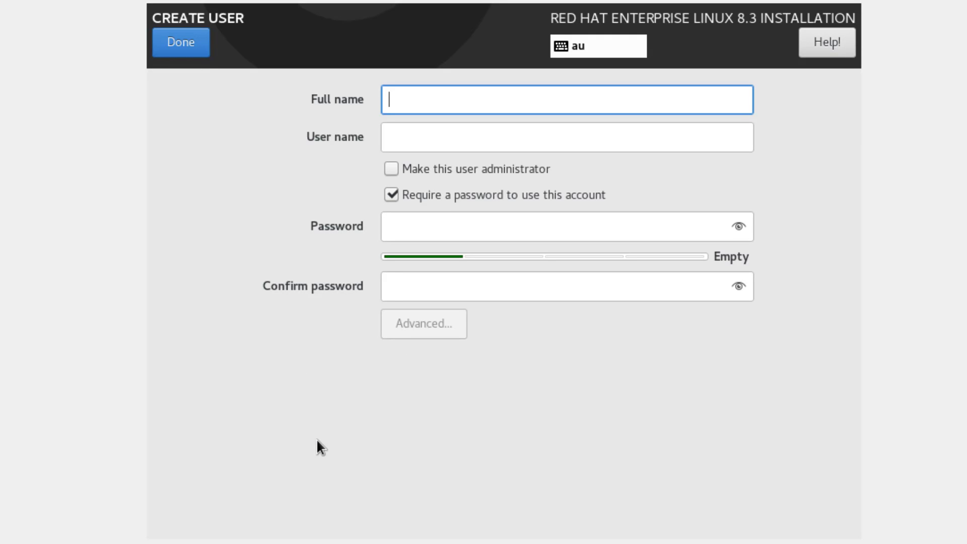
left_click(530, 174)
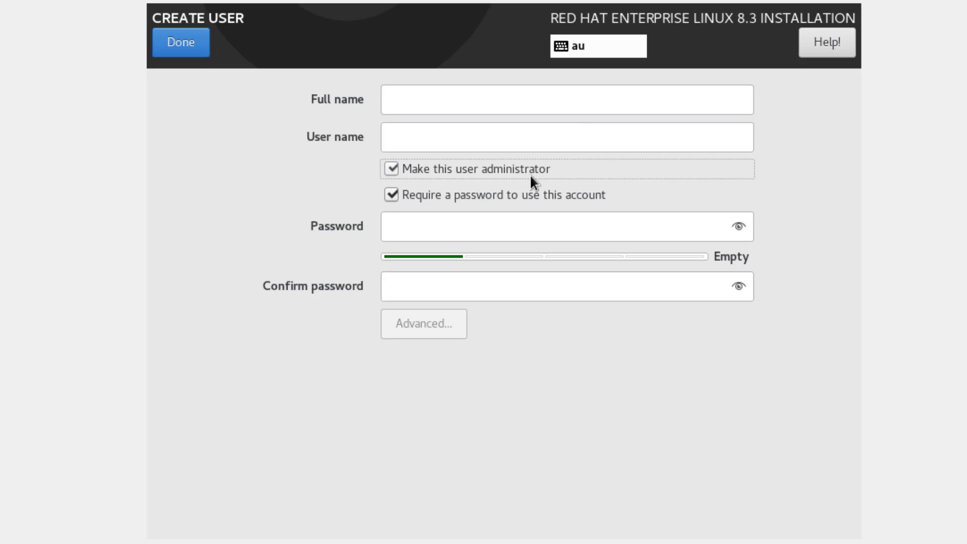
left_click(491, 100)
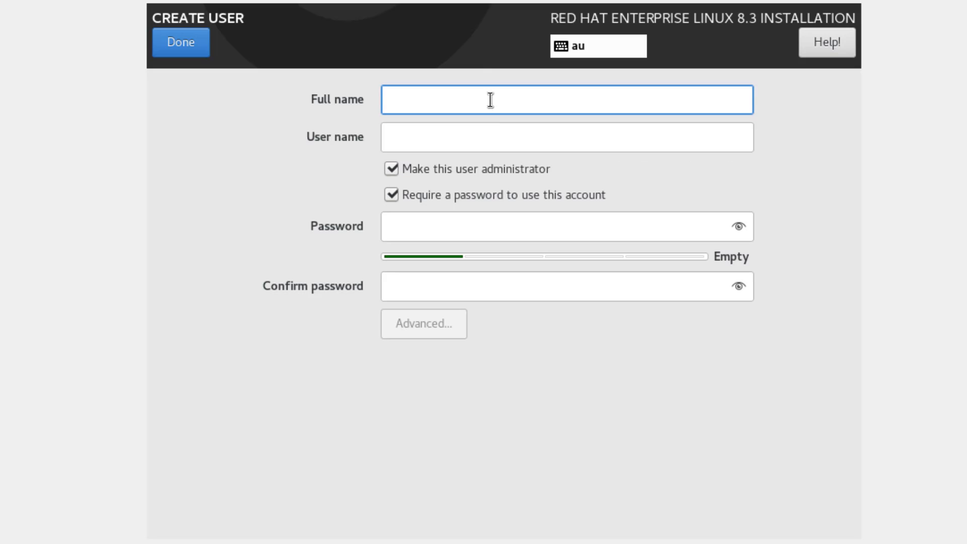
type("c")
key("BackSpace")
type("Colin Eng")
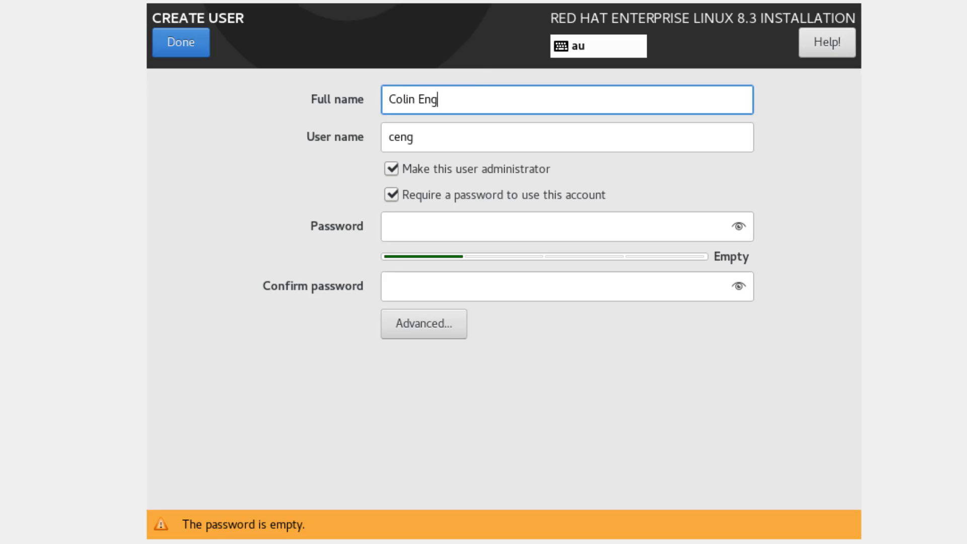
type("land")
key("Tab")
key("Tab")
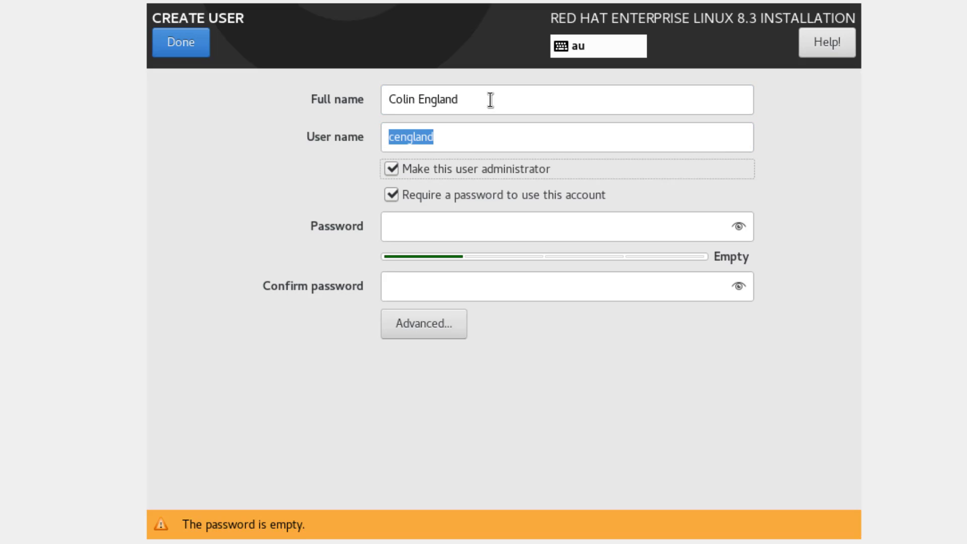
key("Tab")
key("Tab")
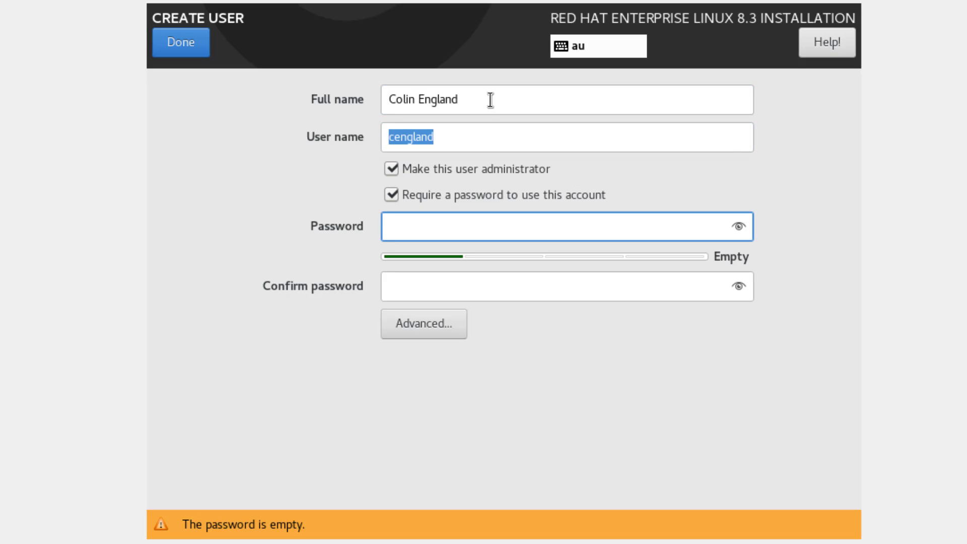
type("*********")
key("Tab")
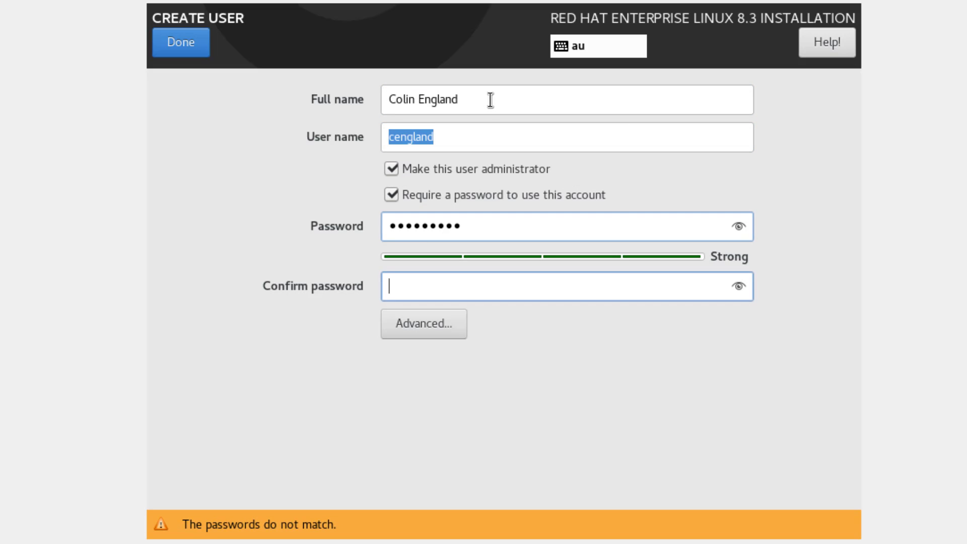
type("*********")
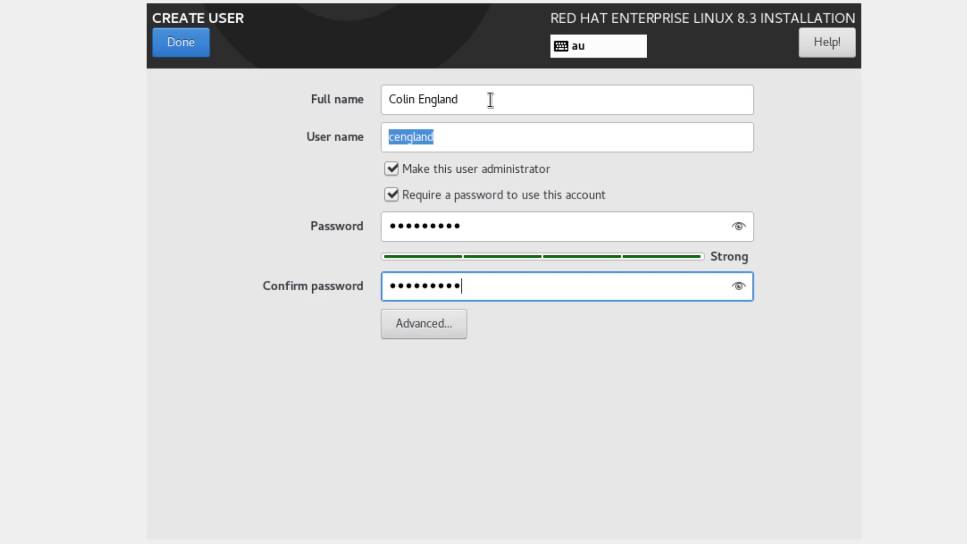
- Add the new user to the wheel group in advanced settings and finish user creation
left_click(411, 330)
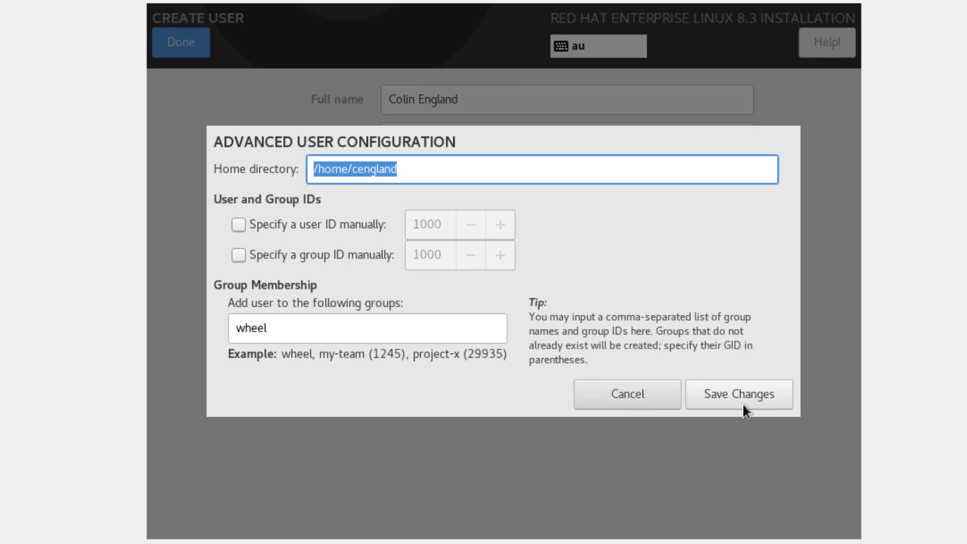
left_click(259, 330)
double_click(259, 330)
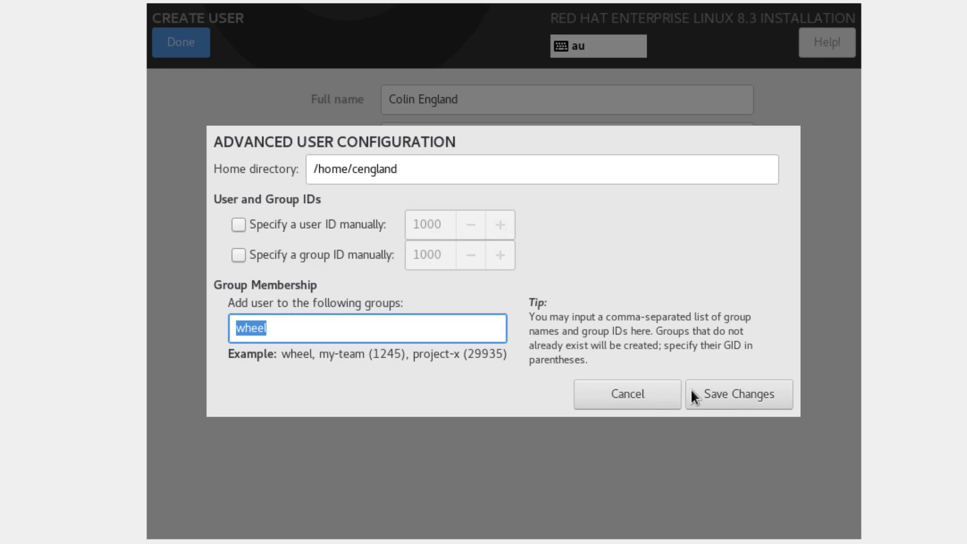
left_click(722, 398)
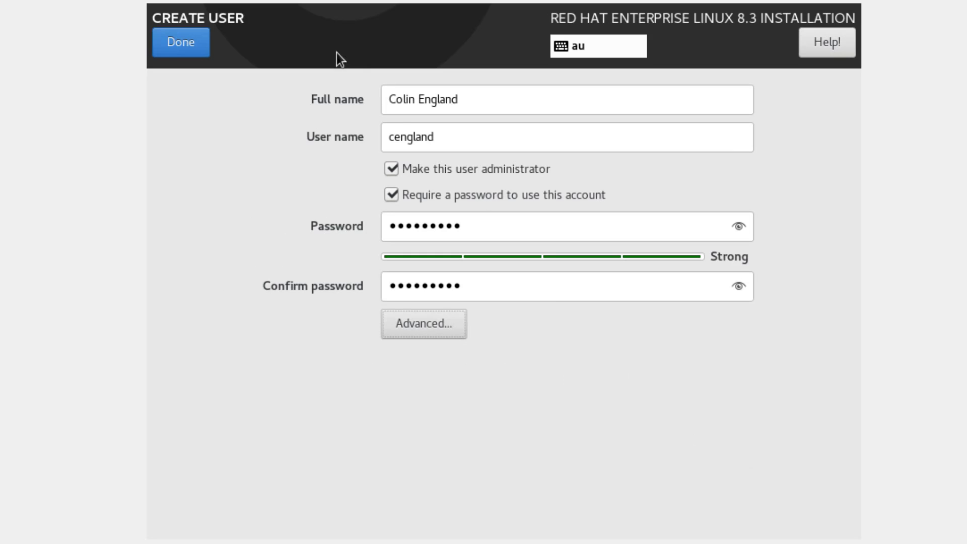
left_click(167, 44)
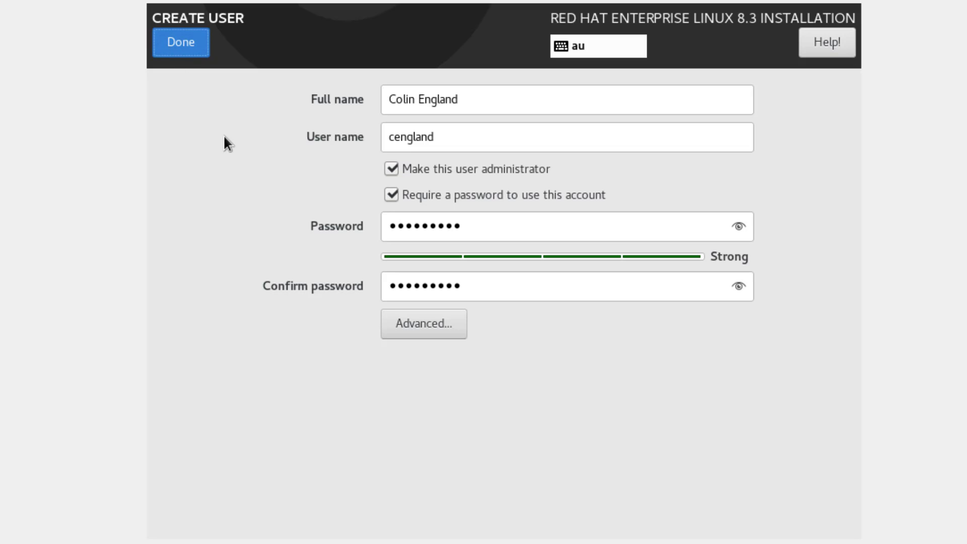
scroll(721, 306, "up", 2)
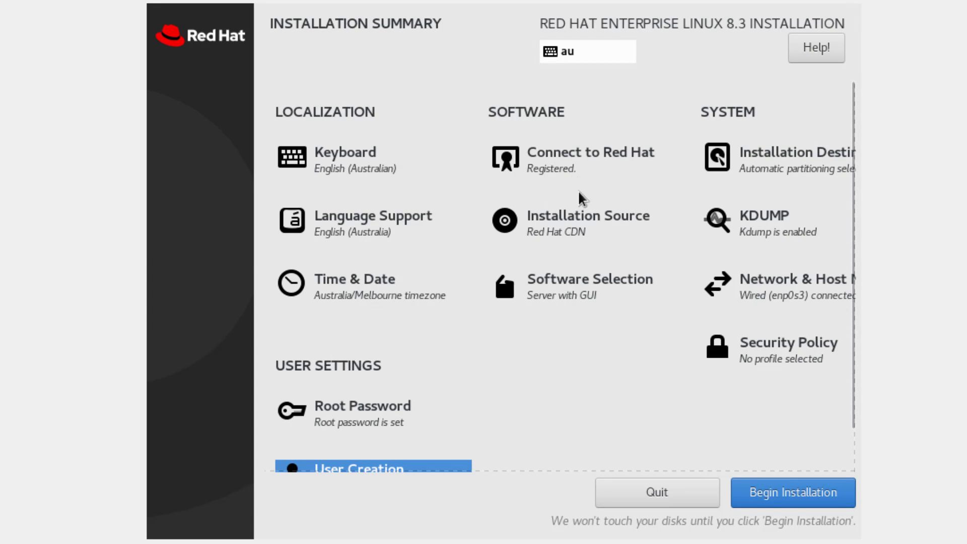
left_click(581, 235)
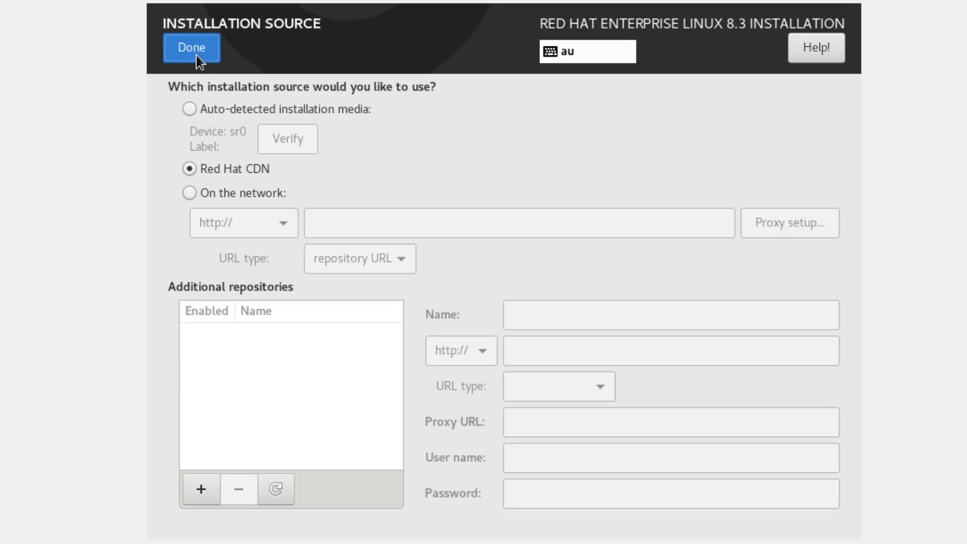
left_click(197, 55)
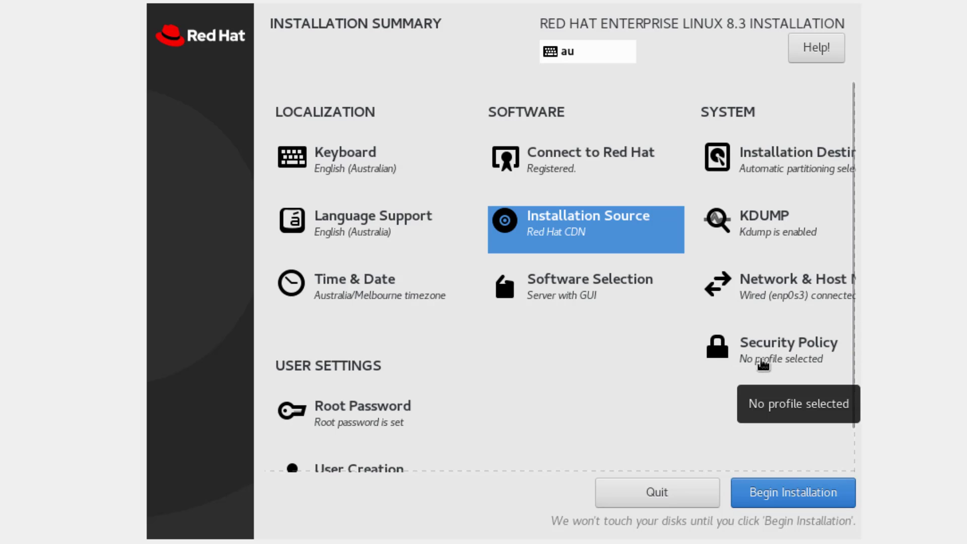
scroll(765, 366, "down", 2)
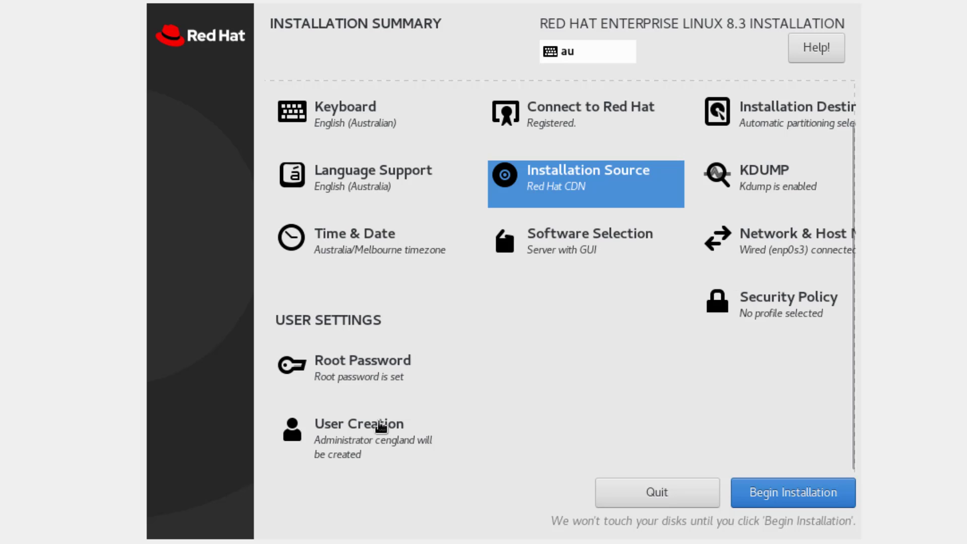
- Begin the installation, then reboot into the installed system's GRUB boot menu
left_click(790, 492)
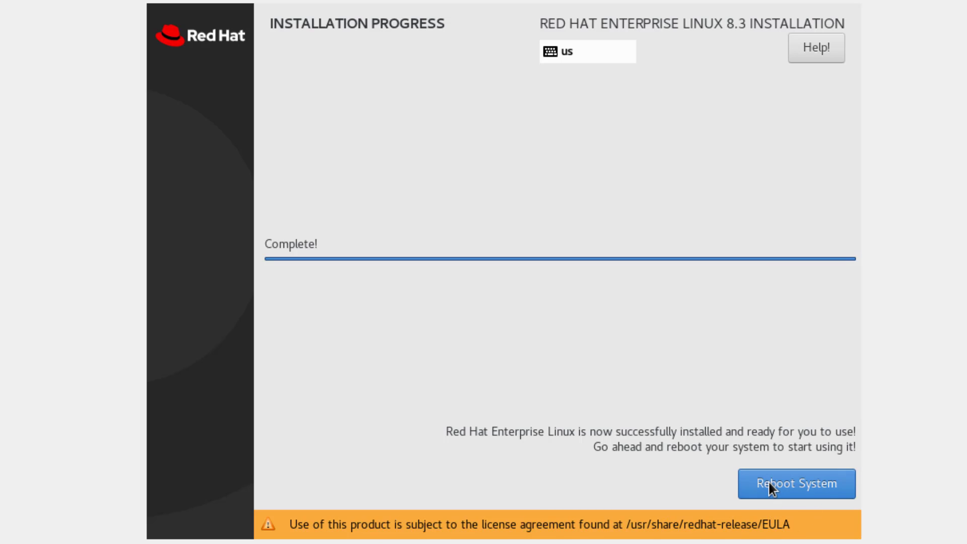
left_click(803, 482)
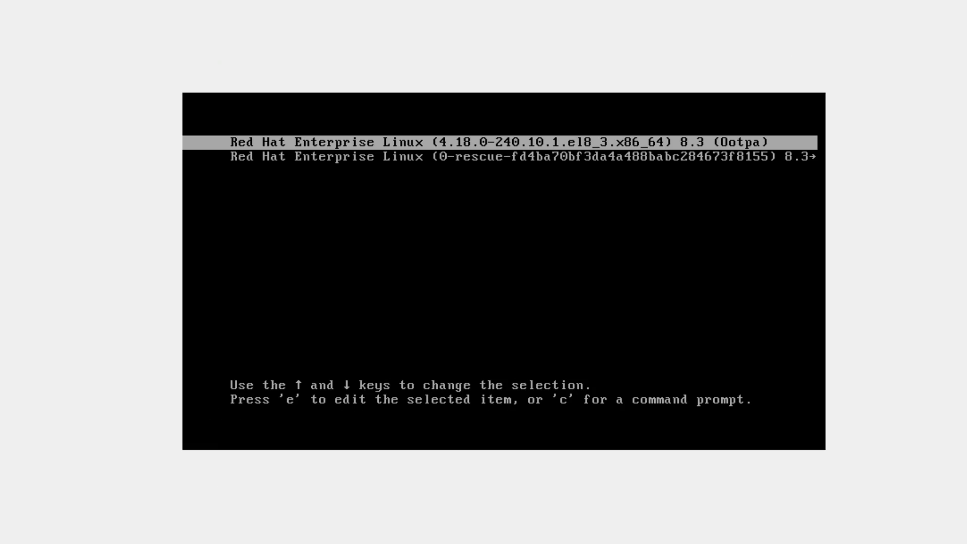
- Boot the default RHEL entry and accept the license agreement in License Information
key("Return")
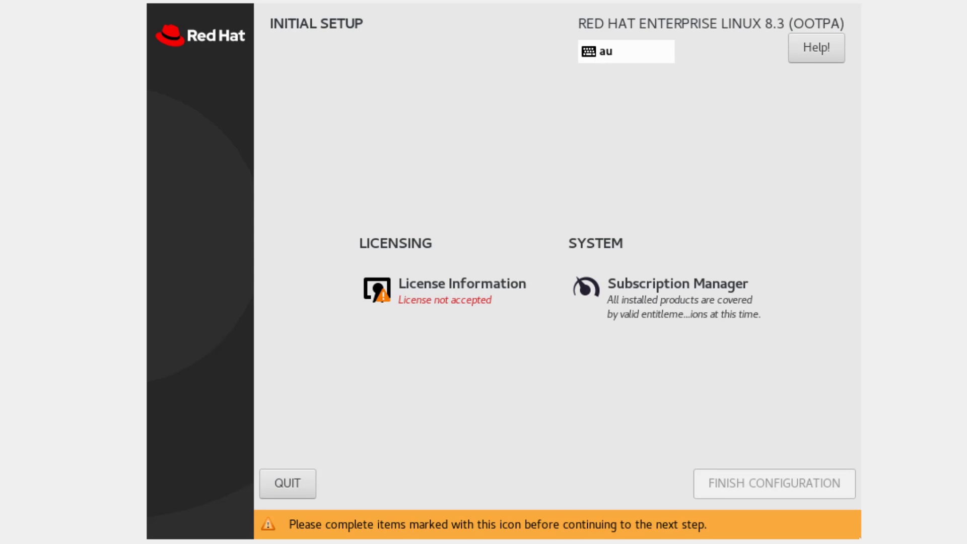
left_click(455, 298)
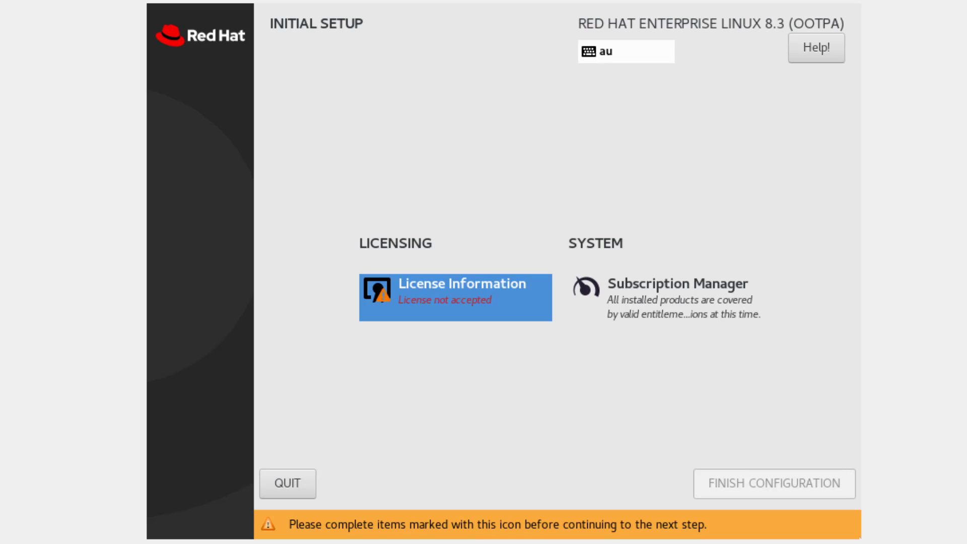
key("Return")
key("Tab")
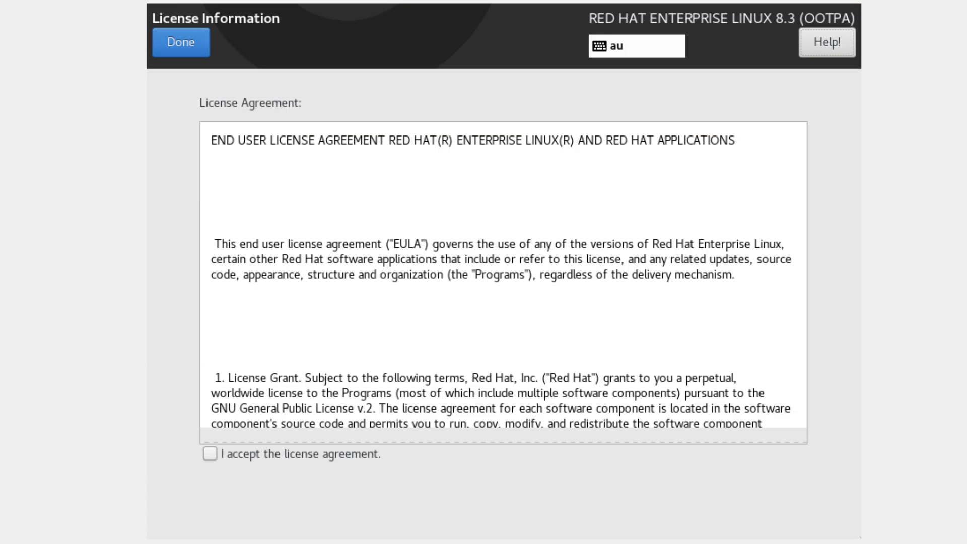
key("Tab")
key("Tab")
key("space")
key("Tab")
key("Tab")
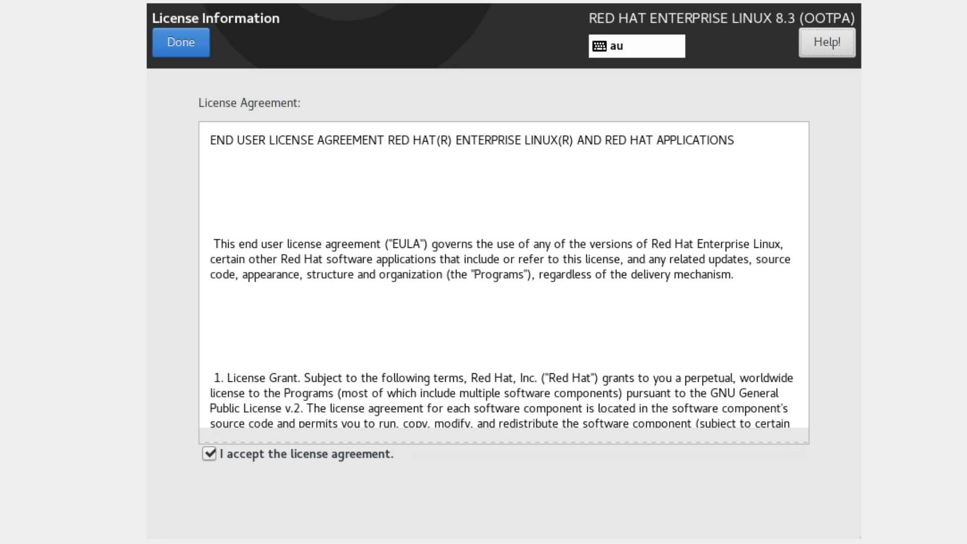
key("Tab")
key("Tab")
key("Tab")
key("Return")
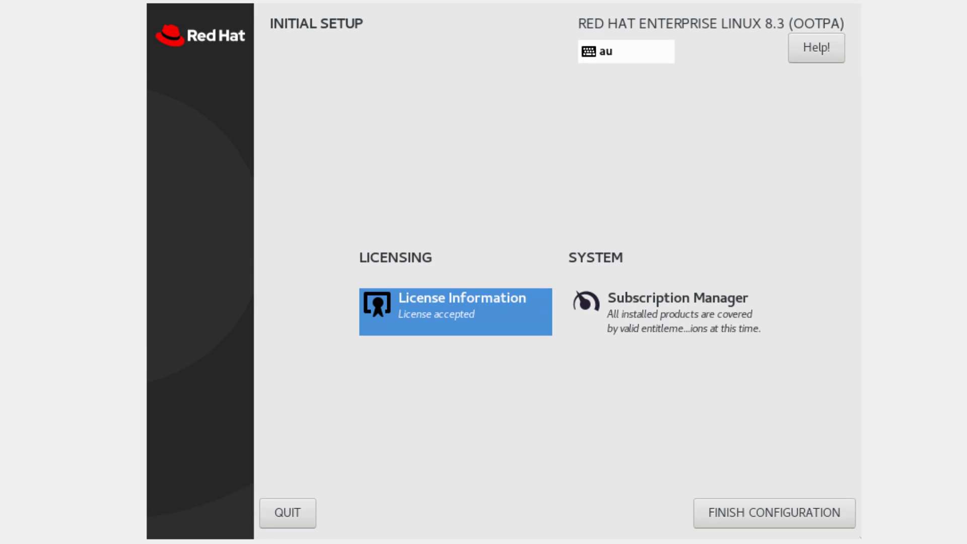
- Finish the initial setup configuration to reach the login screen
left_click(665, 311)
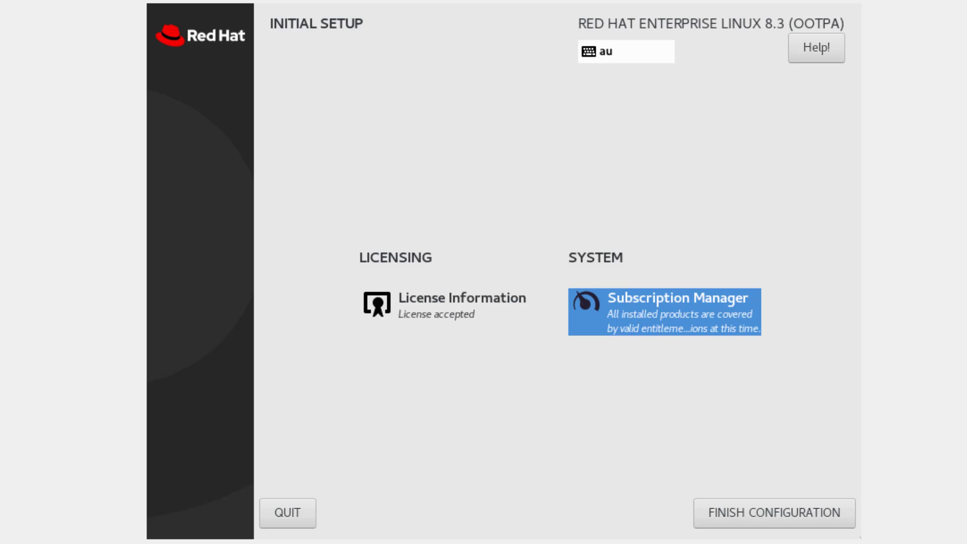
key("Tab")
key("Tab")
key("Return")
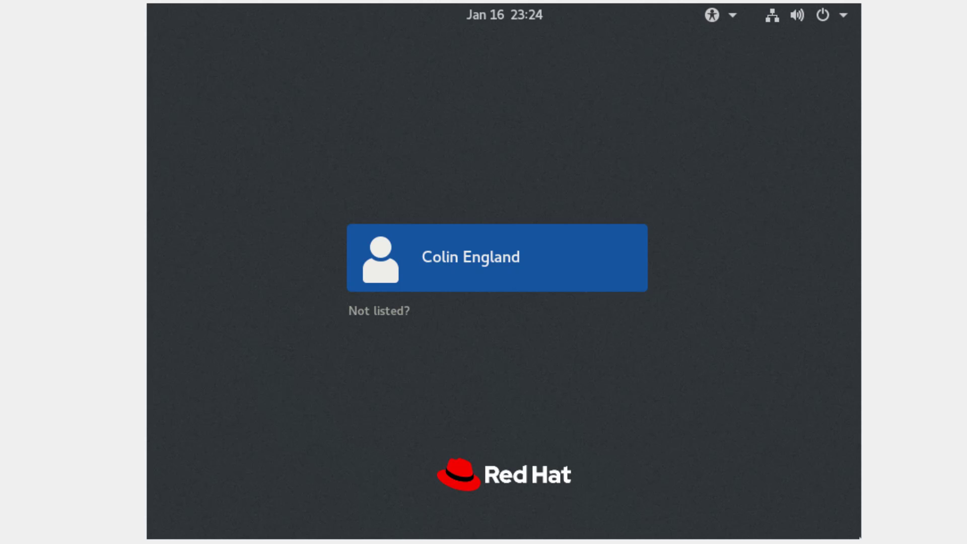
- Switch to the Ctrl+Alt+F2 text console and log in as root with its password
key("ctrl+alt+F2")
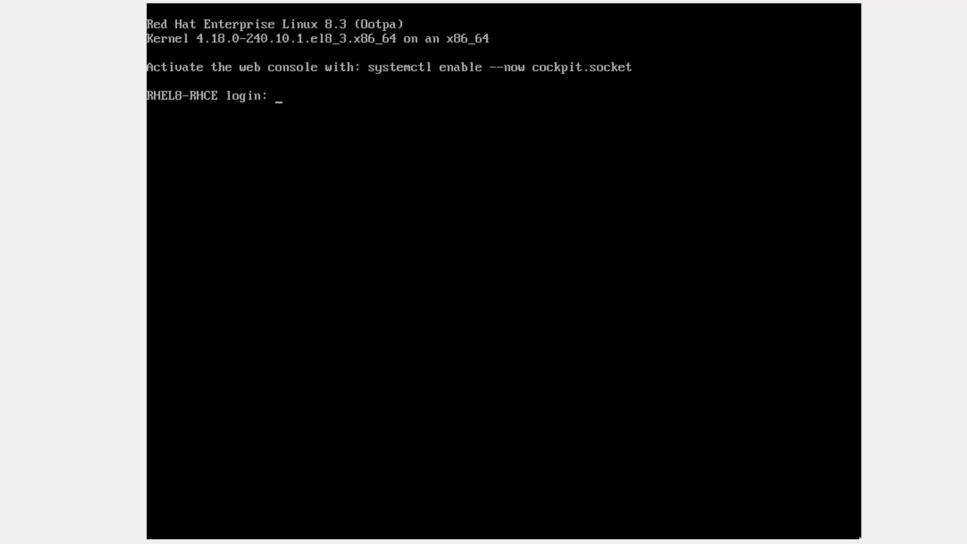
type("root")
key("Return")
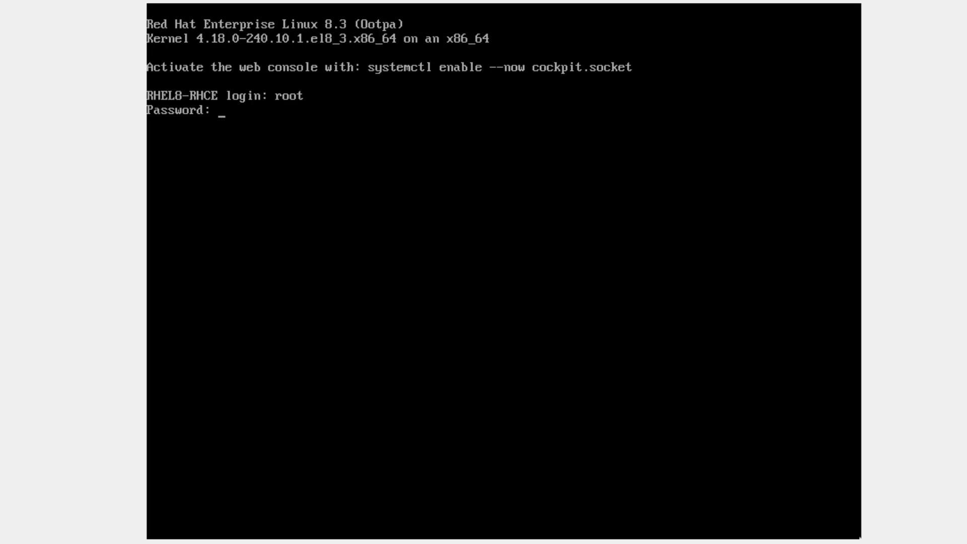
key("Return")
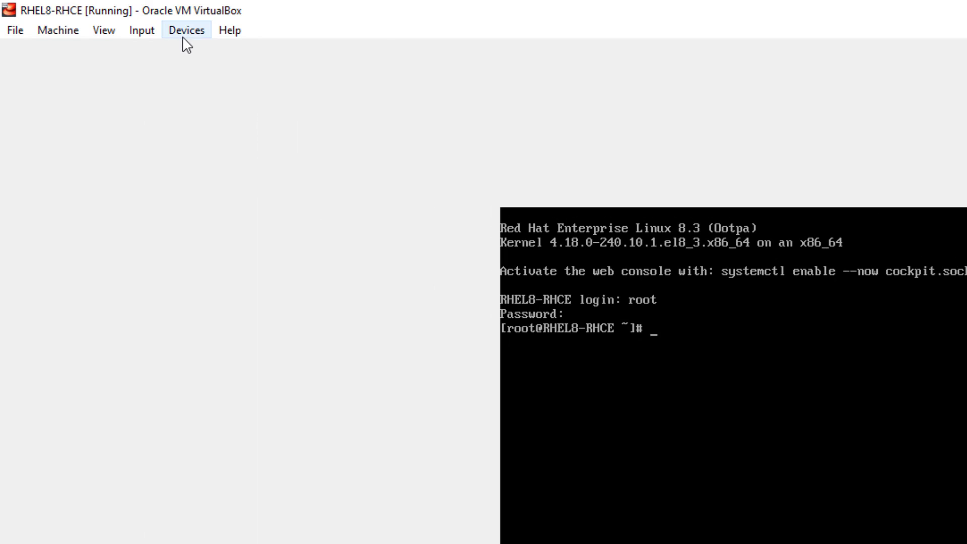
- Insert the Guest Additions CD image and type dnf groupinstall "Development Tools" at the prompt
left_click(185, 40)
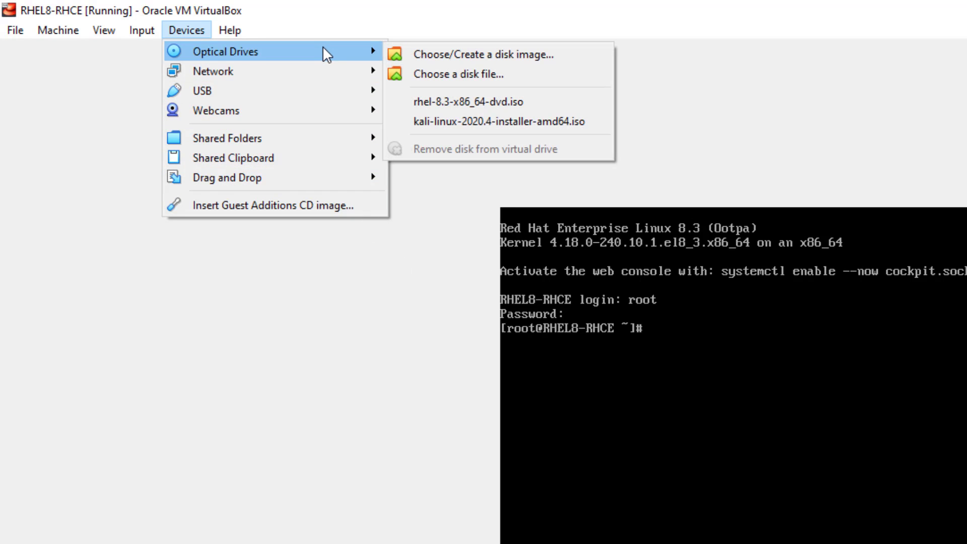
left_click(312, 204)
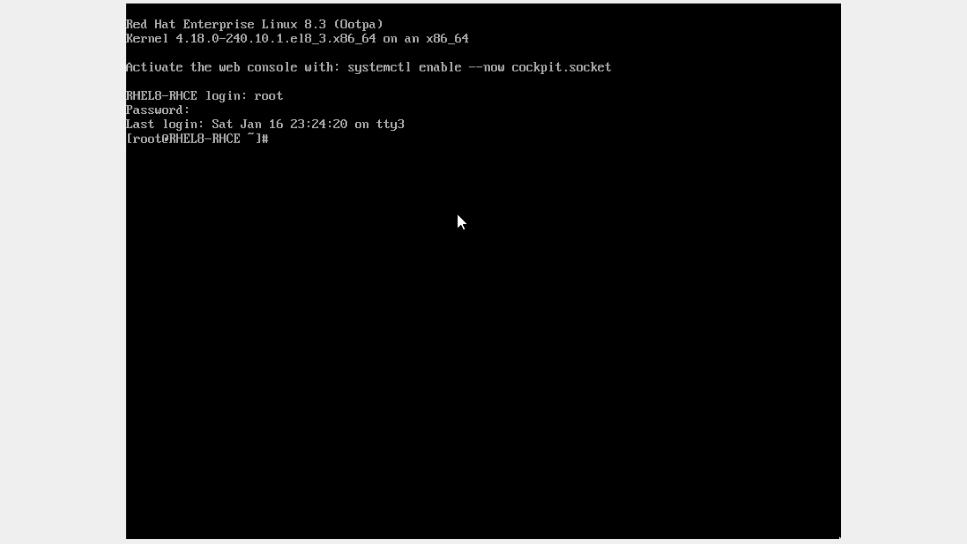
type("dnf indl")
key("BackSpace")
key("BackSpace")
key("BackSpace")
key("BackSpace")
type("groupinstall")
key("BackSpace")
key("BackSpace")
key("BackSpace")
key("BackSpace")
type("tall \"")
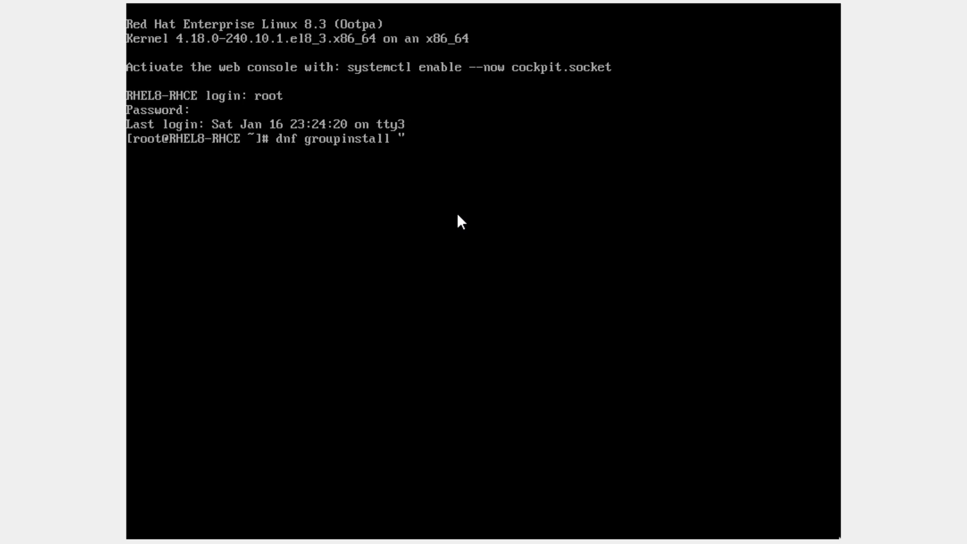
type("Development Tools\"")
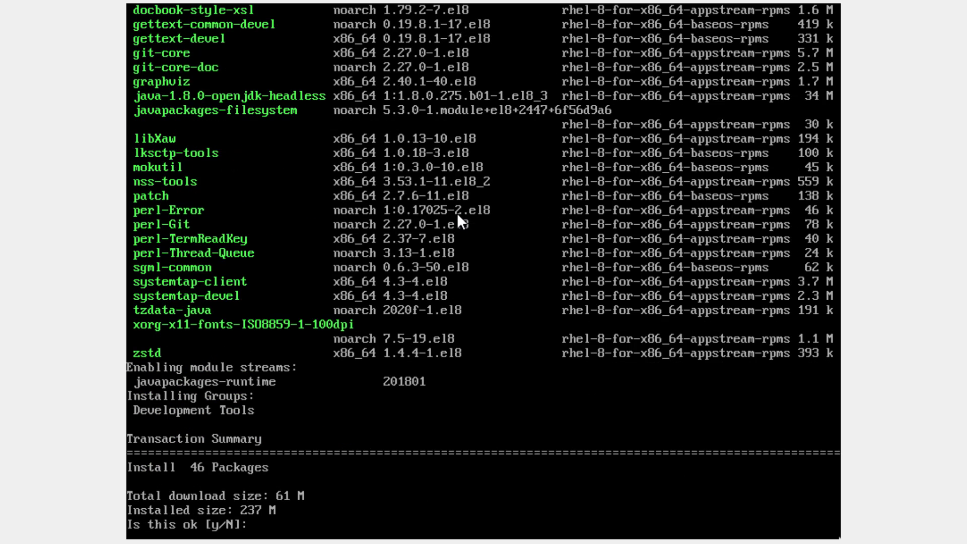
- Answer y to the 46-package transaction and to both Red Hat GPG key imports
type("y")
key("Return")
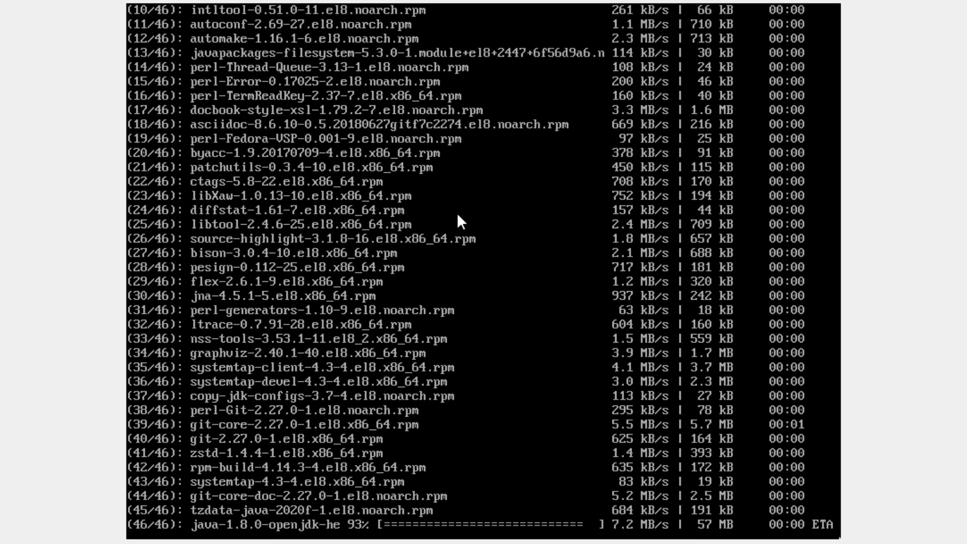
type("y")
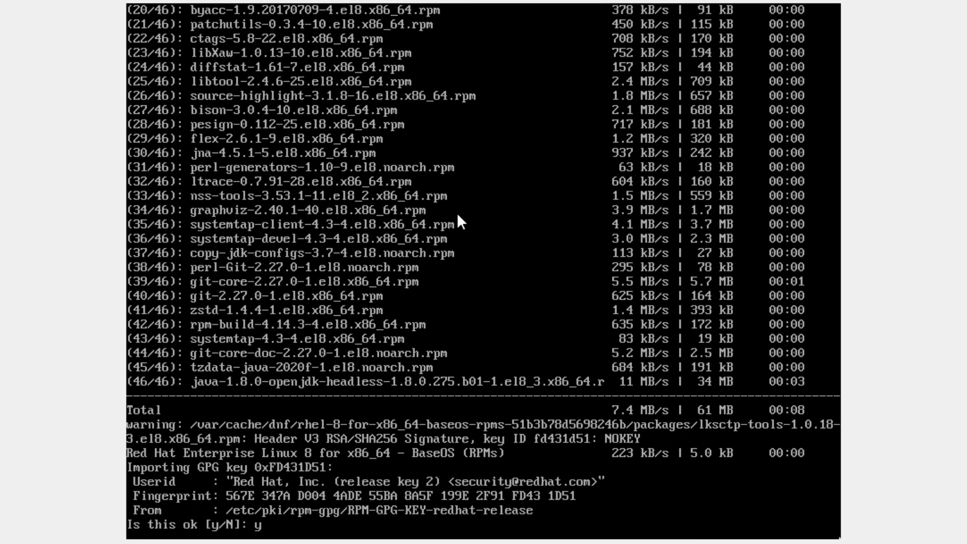
key("Return")
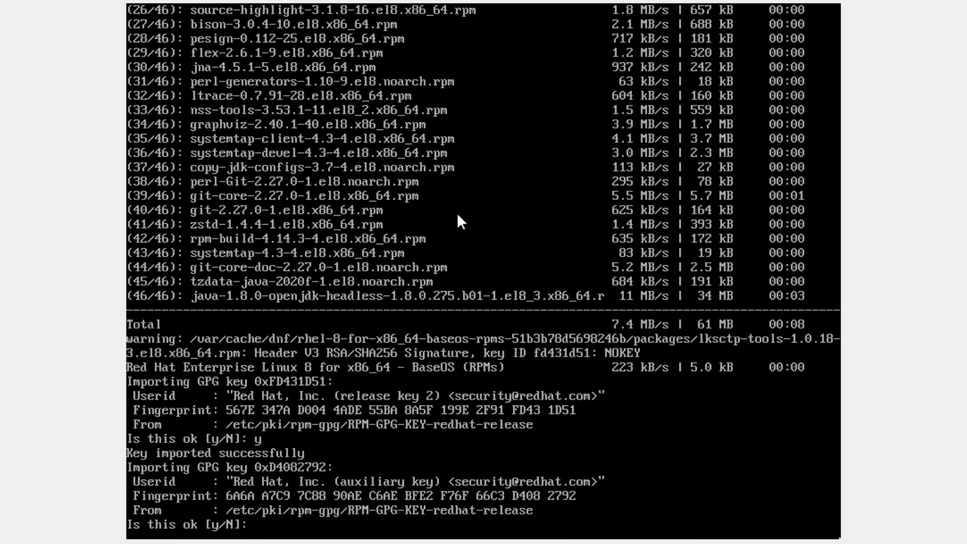
type("y")
key("Return")
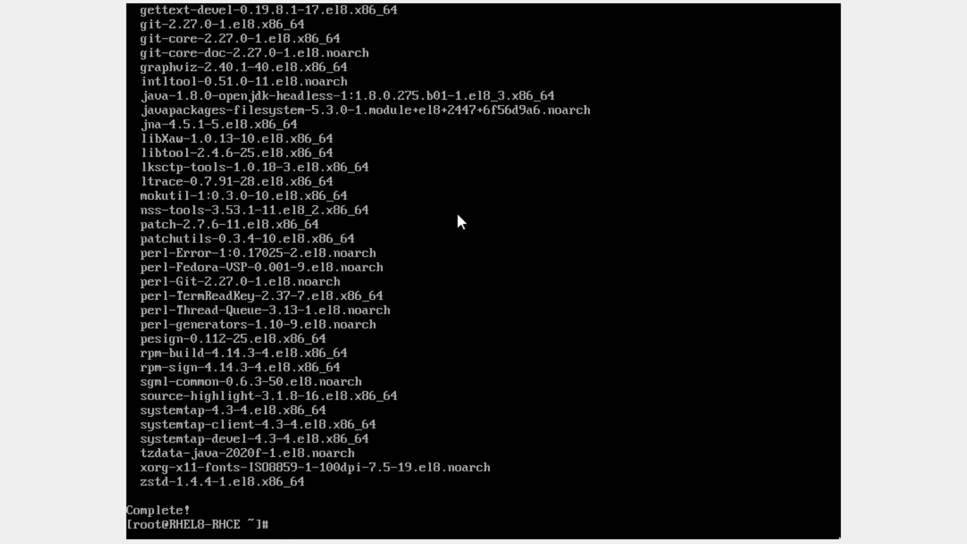
- Install kernel-devel and elfutils-libelf-devel with dnf, confirm with y, and clear the screen
type("dnf install kernel-devel")
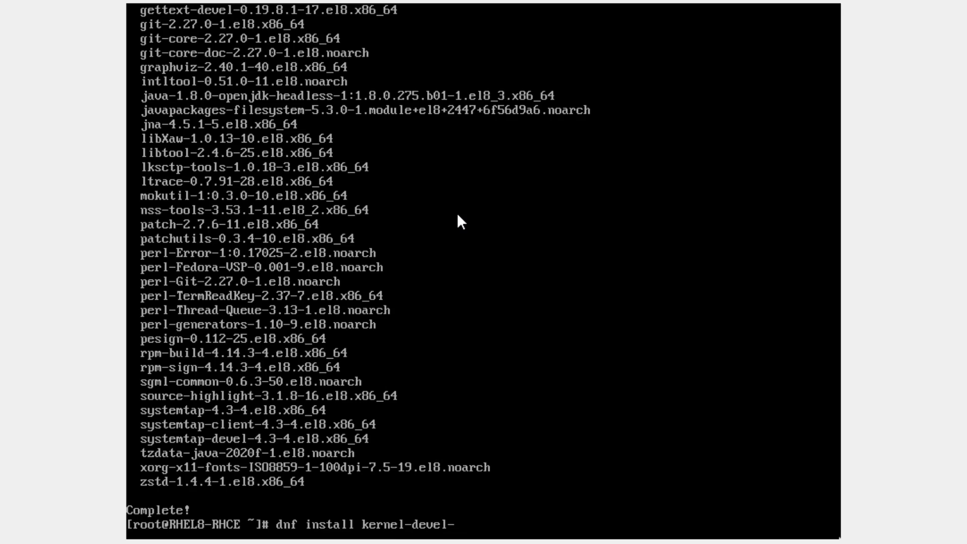
type(" elfu")
type("til-")
type("s")
type("livefl")
key("BackSpace")
key("BackSpace")
key("BackSpace")
key("BackSpace")
type("belf")
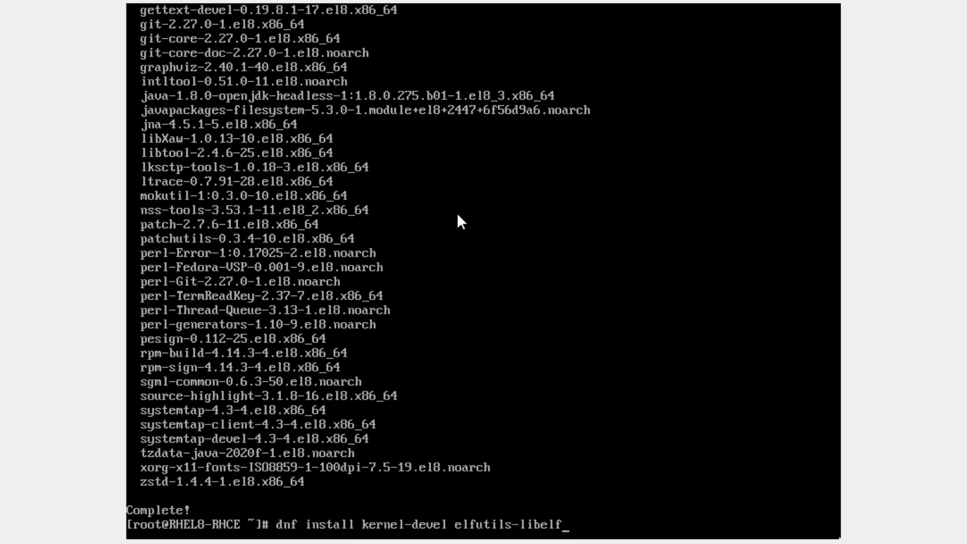
type("-devel")
key("Return")
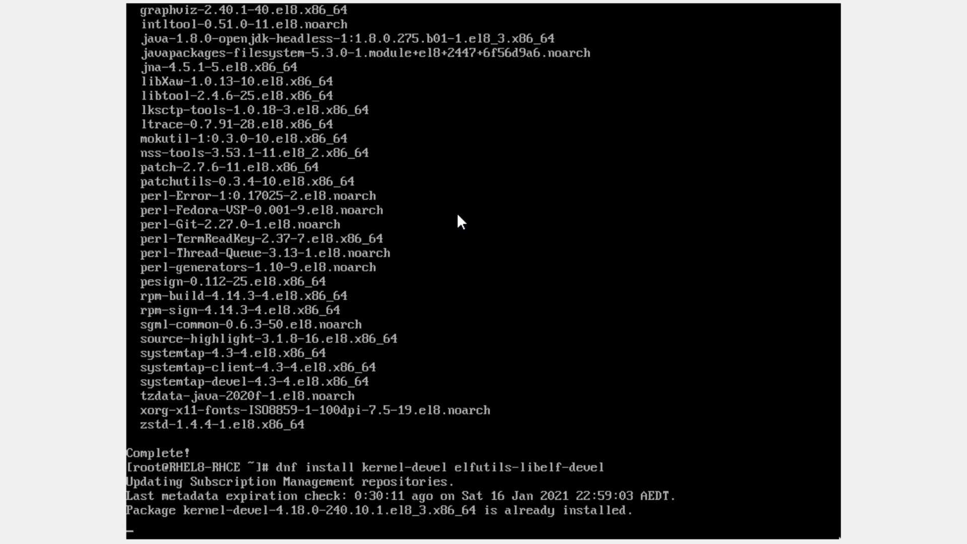
type("y")
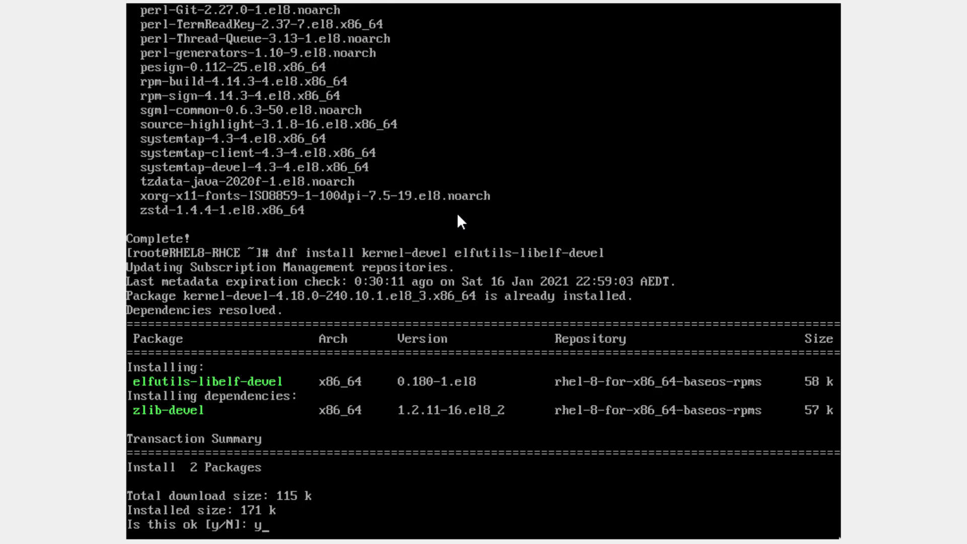
key("Return")
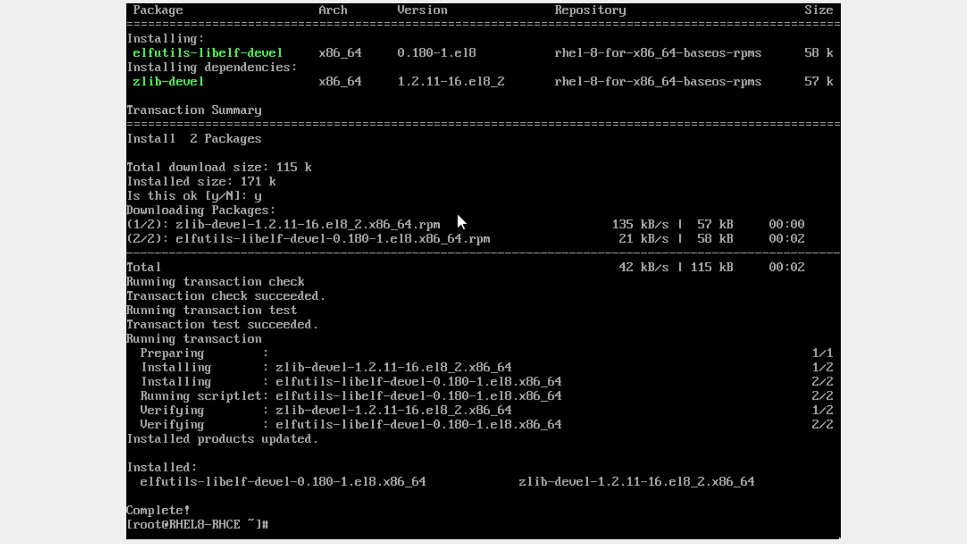
key("ctrl+l")
type("mount")
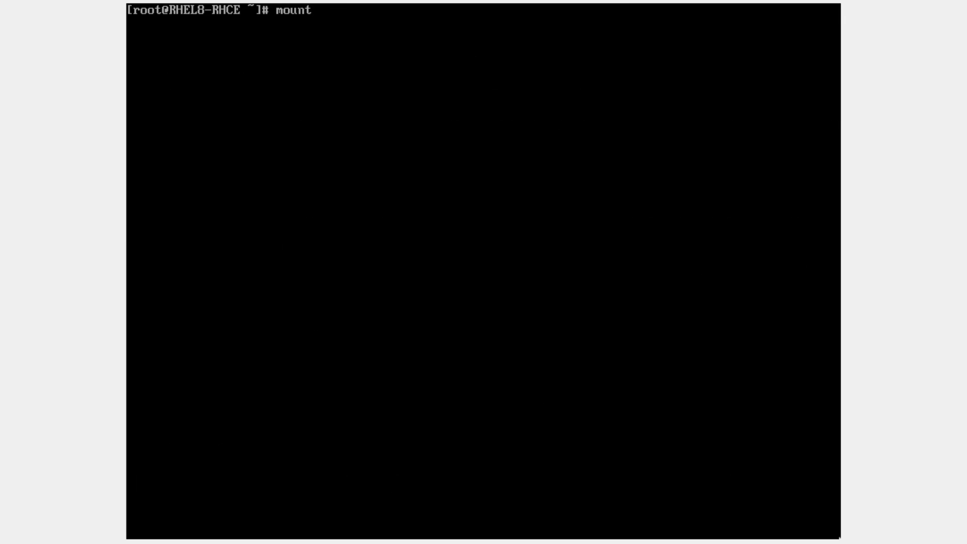
- Mount /dev/cdrom at /mnt, change into /mnt, and list its files with ls -lhtra
key("BackSpace")
key("BackSpace")
key("BackSpace")
key("BackSpace")
key("BackSpace")
type("mount /dev/cdrom /mnt")
key("Return")
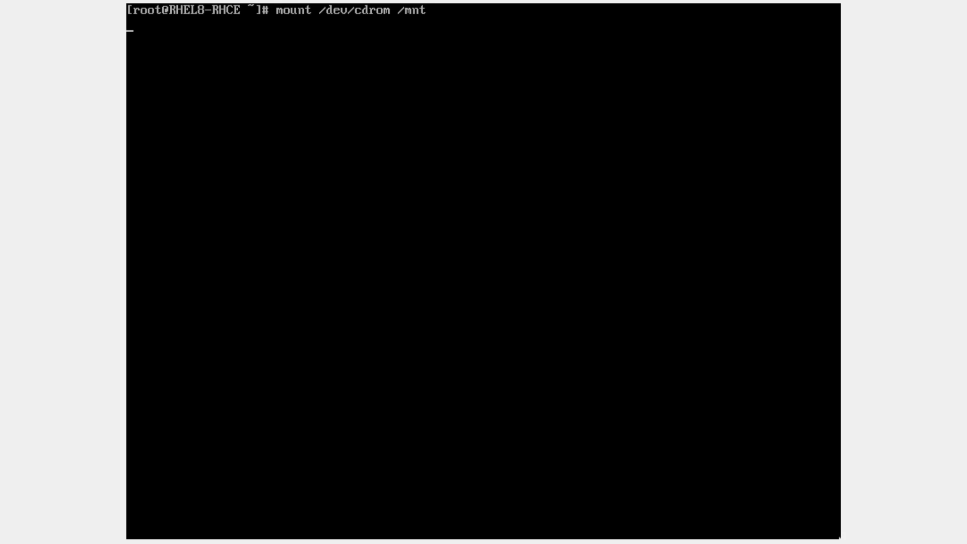
key("Return")
key("Return")
key("Return")
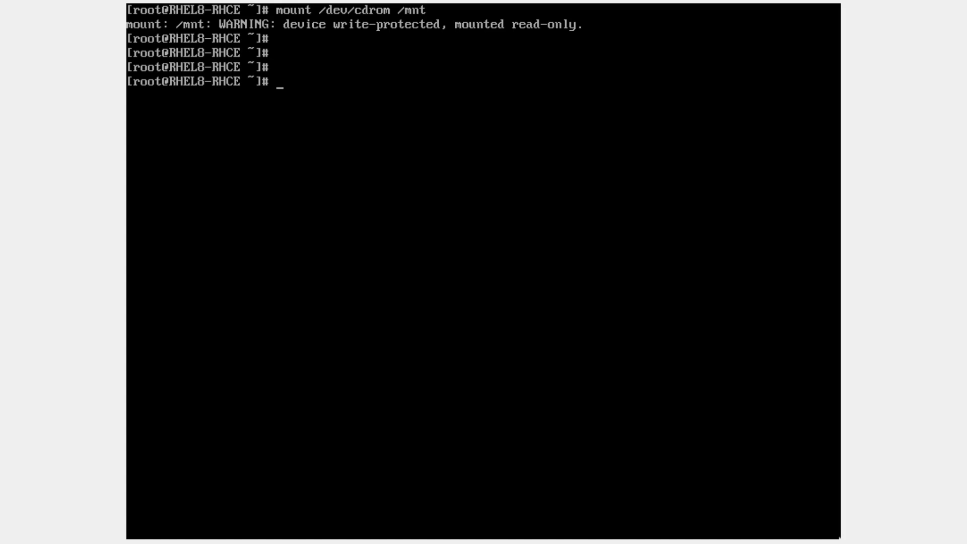
type("cd /mnt")
key("Return")
type("ls -")
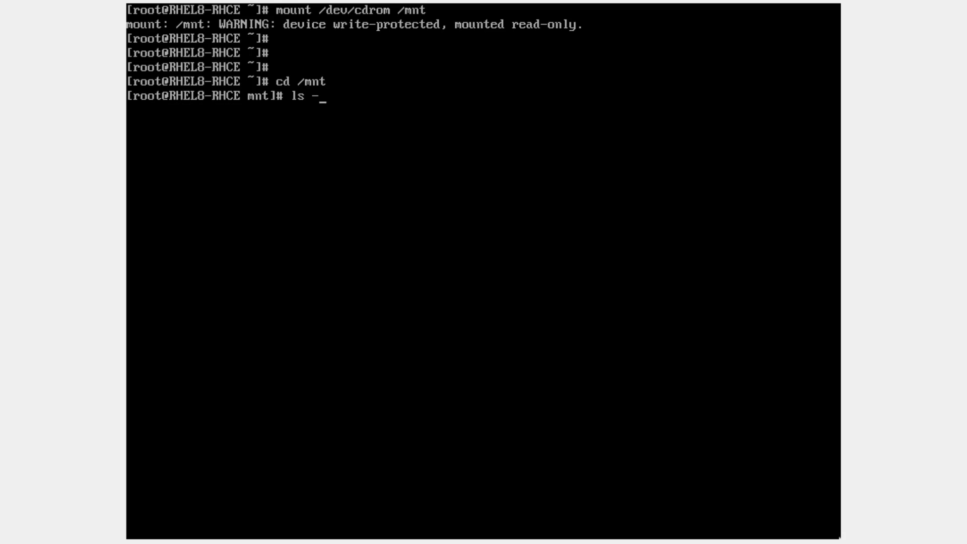
type("lhtra")
key("Return")
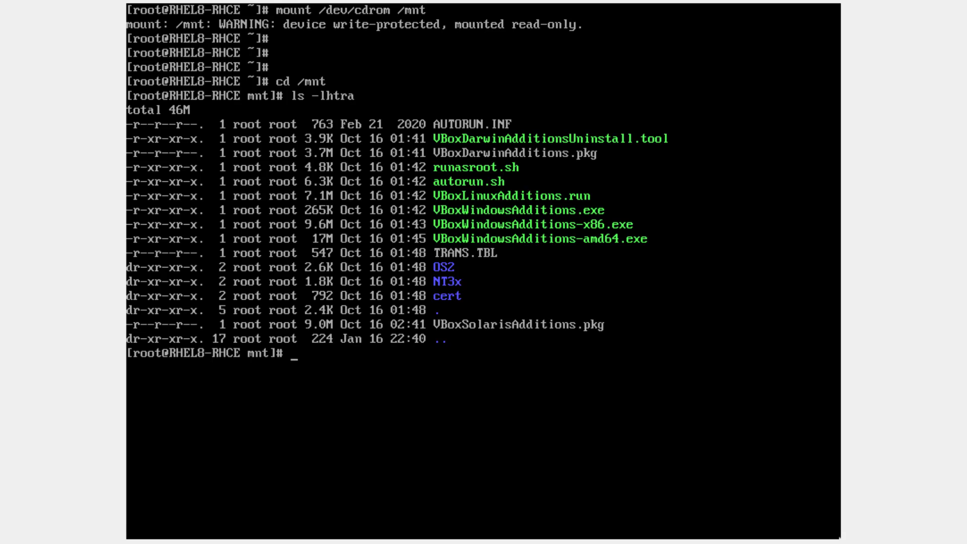
- Enter ./VBoxLinuxAdditions.run at the prompt using tab completion
type("sh /mn")
key("BackSpace")
type("nn")
key("BackSpace")
key("BackSpace")
type("mnt/")
key("BackSpace")
key("BackSpace")
key("BackSpace")
key("BackSpace")
key("BackSpace")
key("BackSpace")
key("BackSpace")
key("BackSpace")
type("./v")
key("BackSpace")
type("Vb")
key("BackSpace")
type("BoxL")
key("Tab")
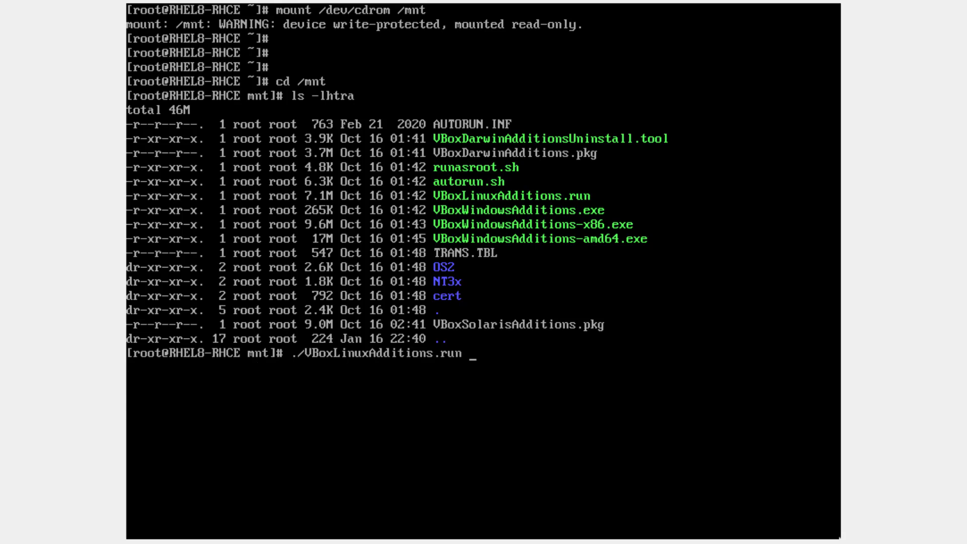
- Run the VBoxLinuxAdditions.run installer, then run ifconfig showing enp0s3 at 10.0.2.7
key("Return")
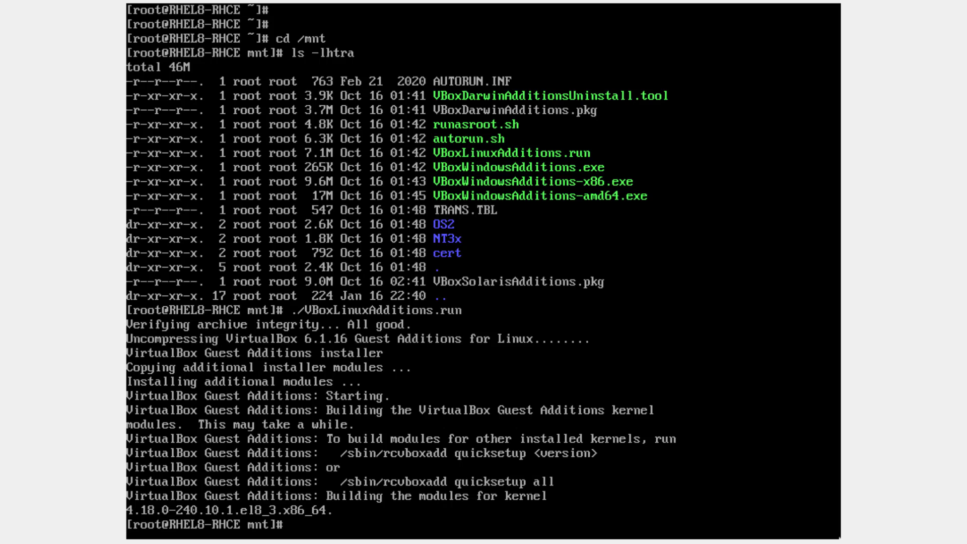
key("Return")
key("Return")
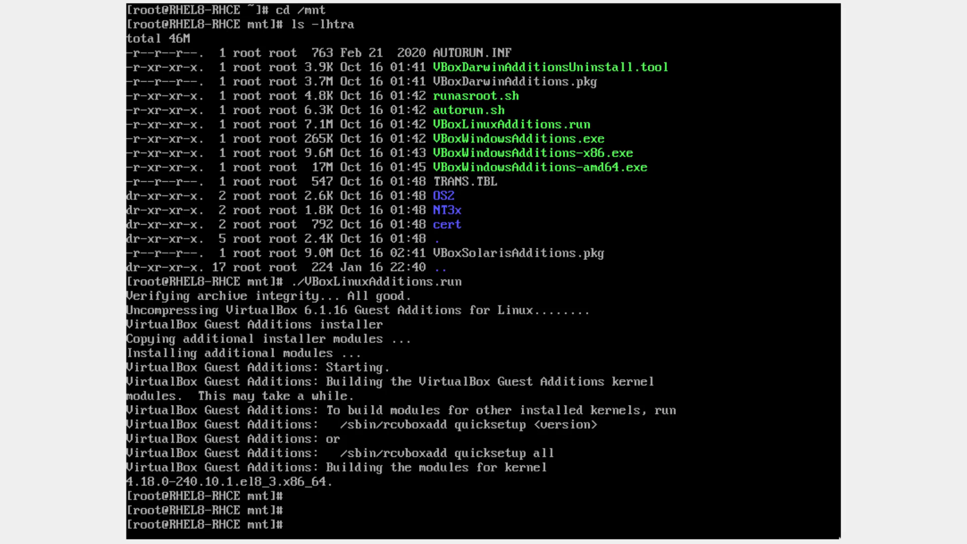
type("ifconfig")
key("Return")
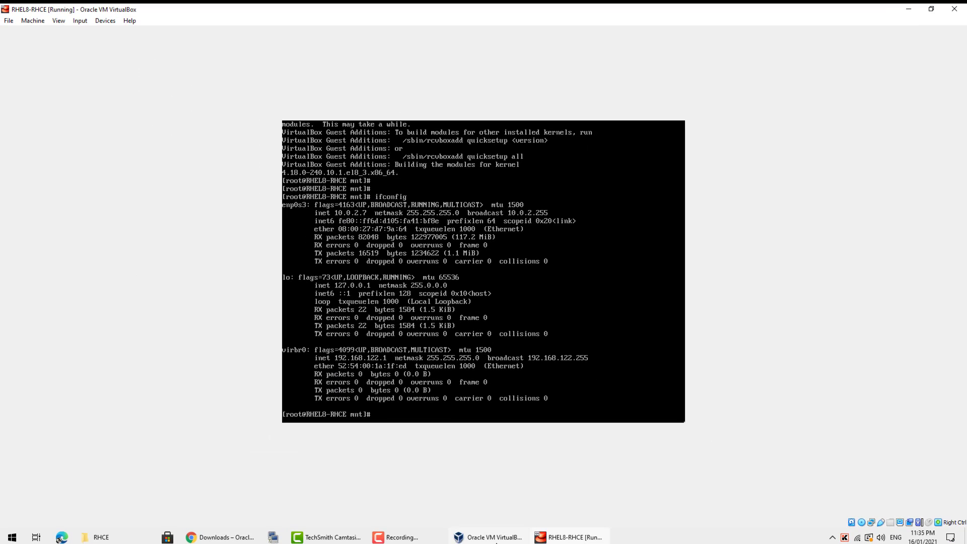
- Open NatNetwork's port forwarding rules in Preferences and delete the old RHEL8 - SSH rule
left_click(496, 539)
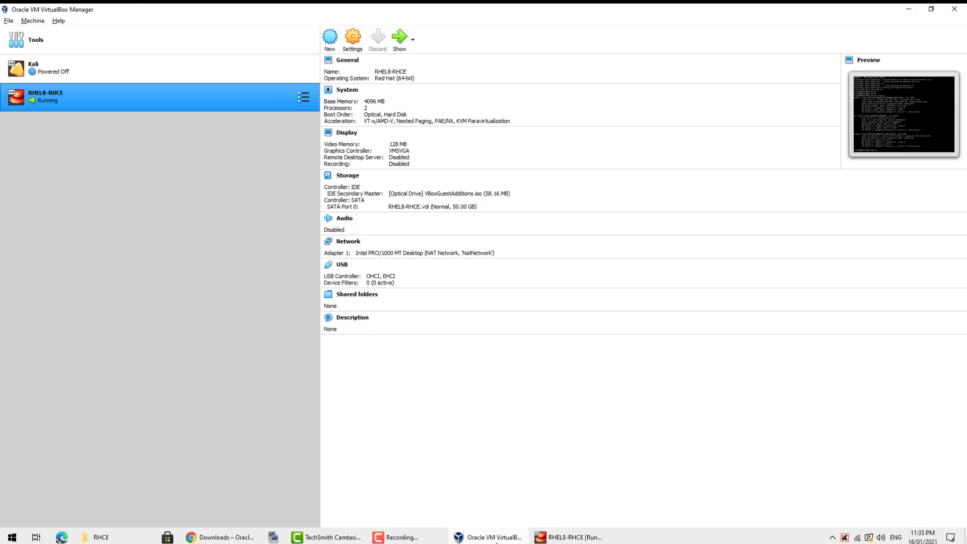
left_click(14, 33)
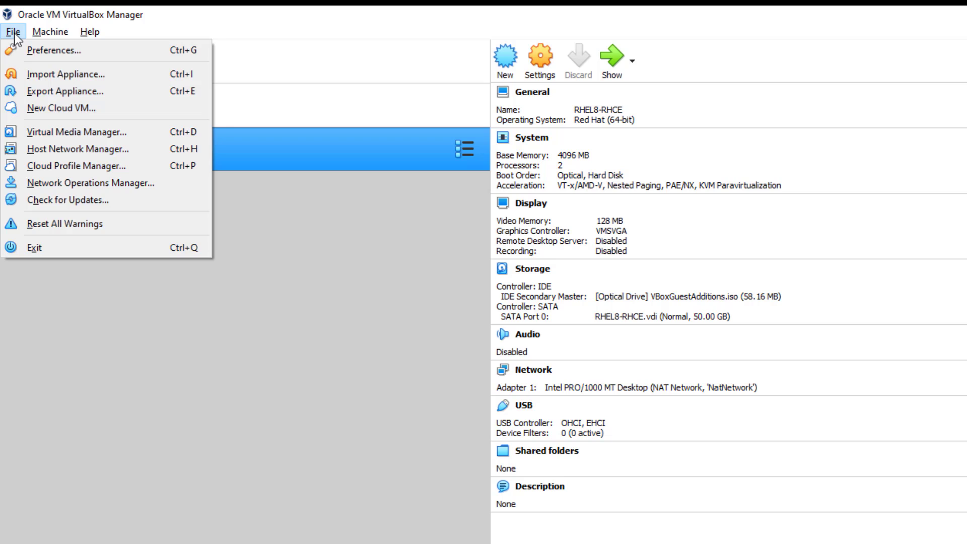
left_click(28, 51)
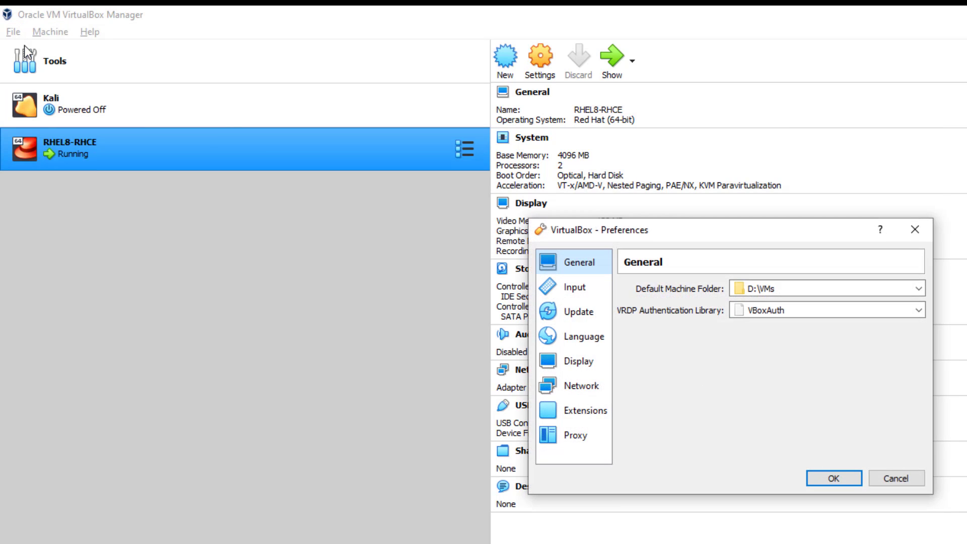
left_click(595, 386)
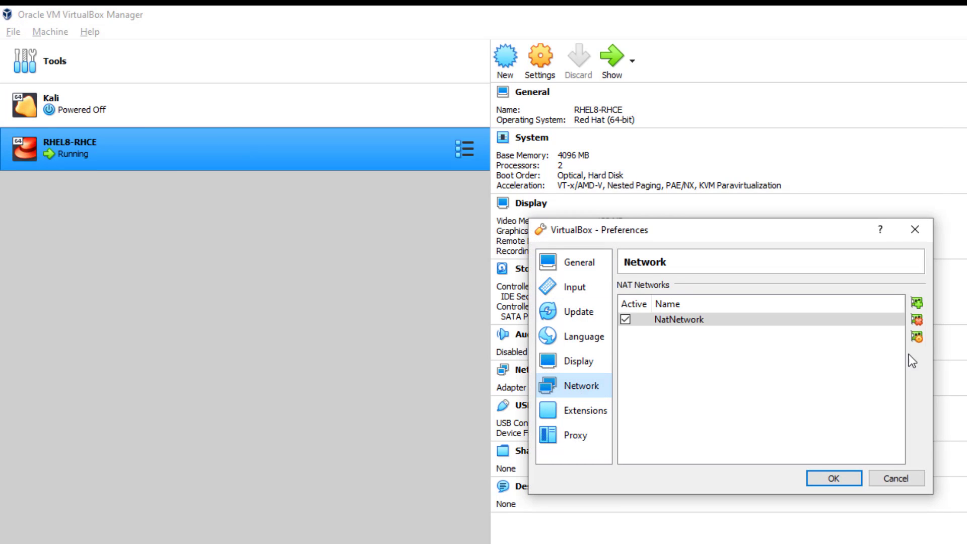
left_click(924, 341)
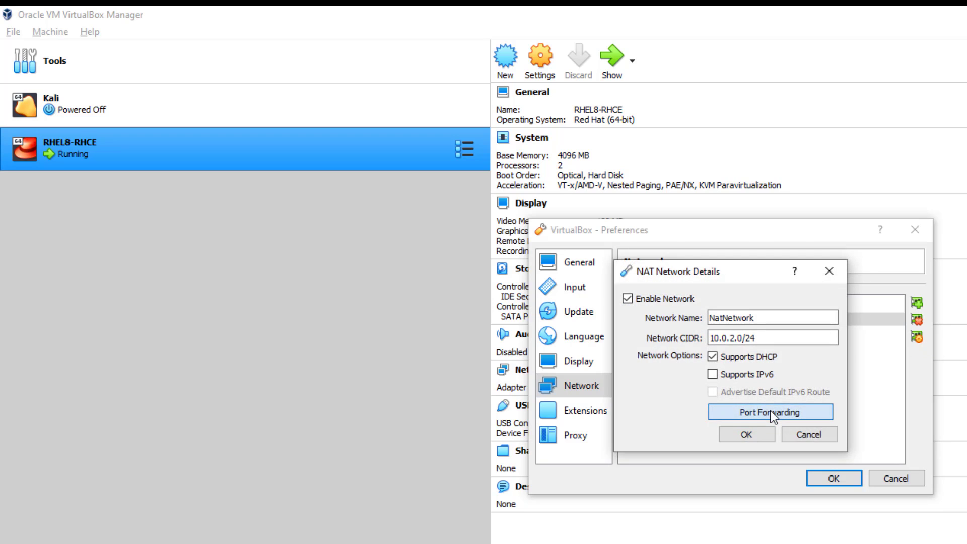
left_click(771, 410)
left_click(893, 261)
left_click(960, 257)
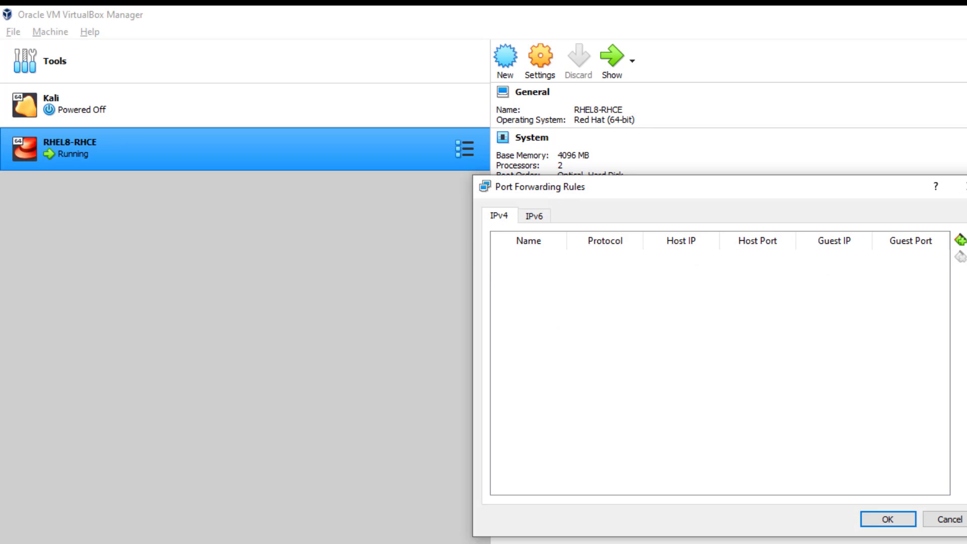
- Add rule RHEL8-RHCE-1 forwarding host 127.0.0.1 port 2222 to guest IP 10.0.2.7
left_click(960, 241)
double_click(634, 262)
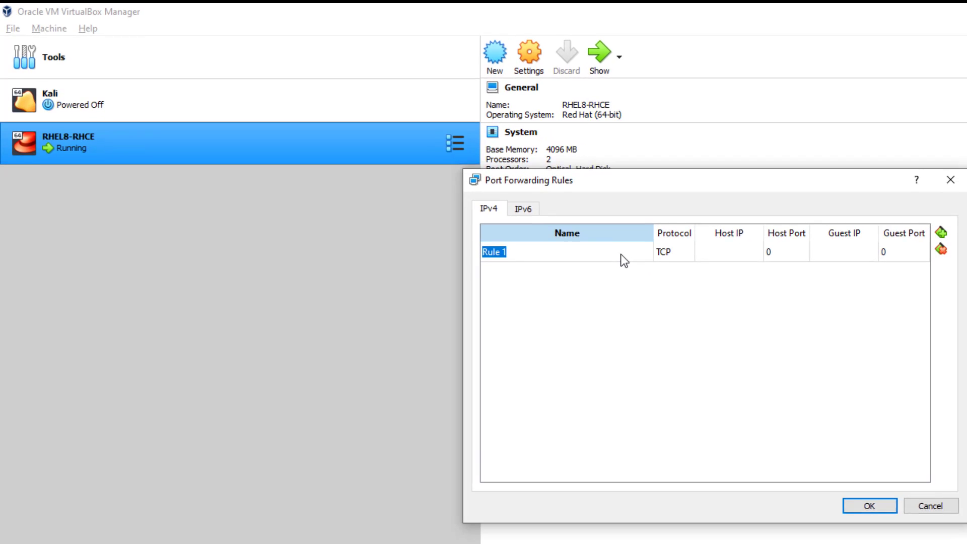
type("RHE")
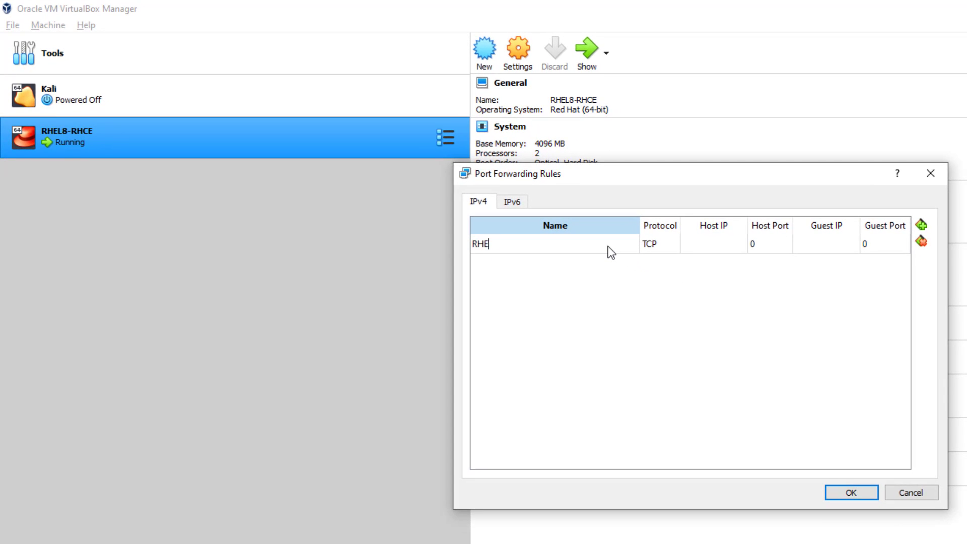
type("L8-RHCE-1")
key("Tab")
key("Tab")
type("12.7")
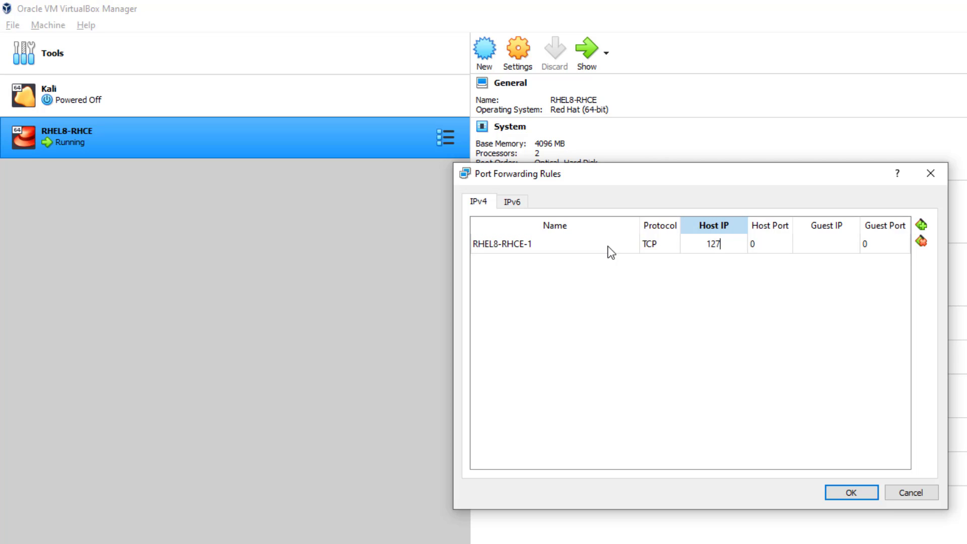
type(".0.0.1")
key("Tab")
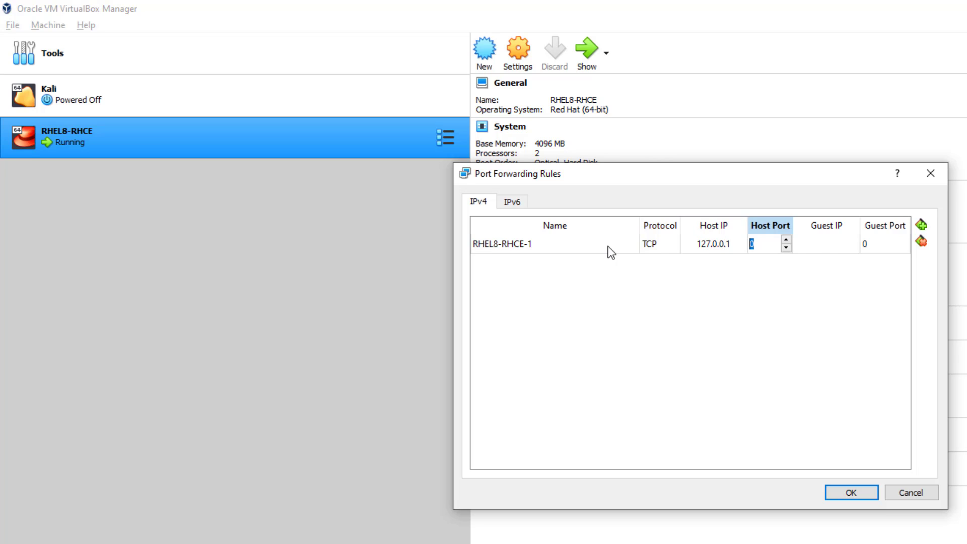
type("2")
key("BackSpace")
type("2222")
key("Tab")
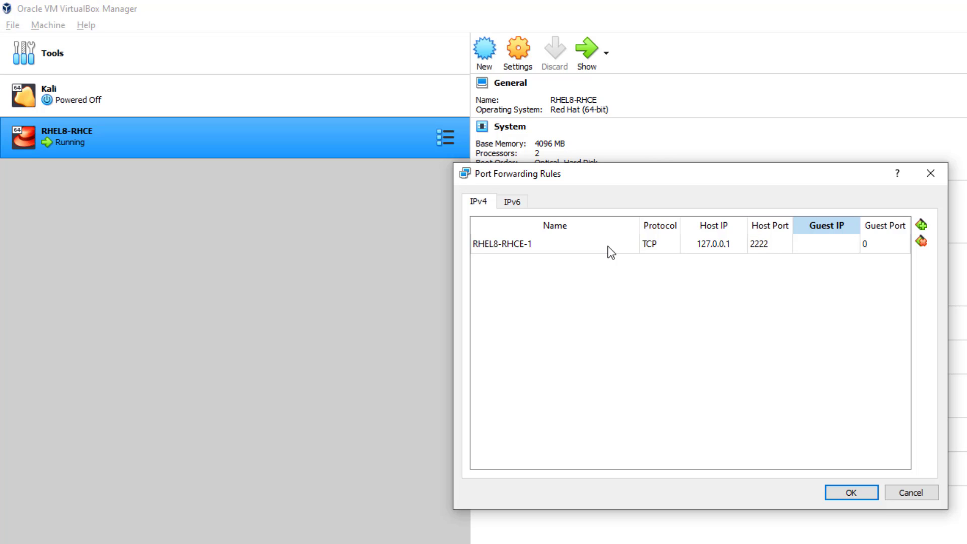
type("10.0.2.7")
key("Return")
- Set the rule's guest port to 22 and save the NatNetwork settings
key("alt+Tab")
key("alt+Tab")
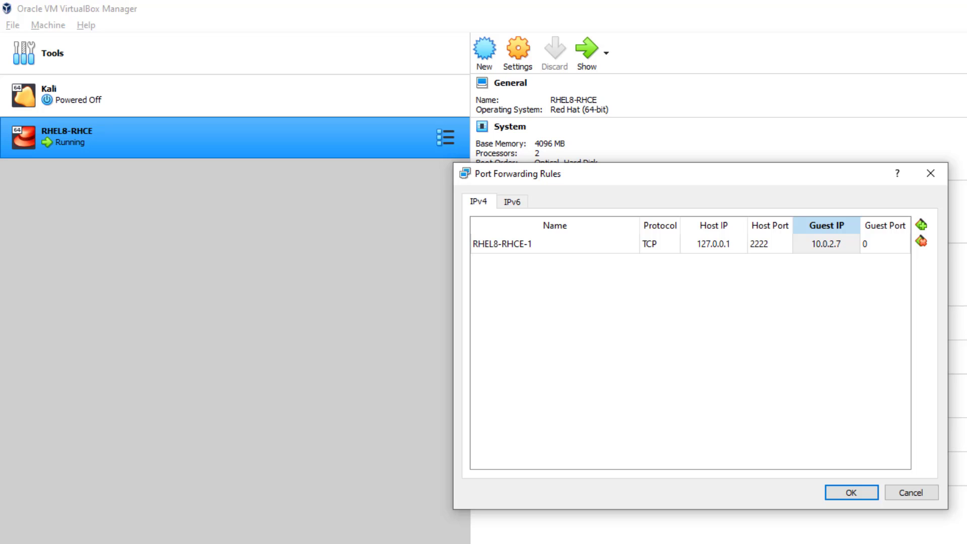
double_click(887, 247)
type("22")
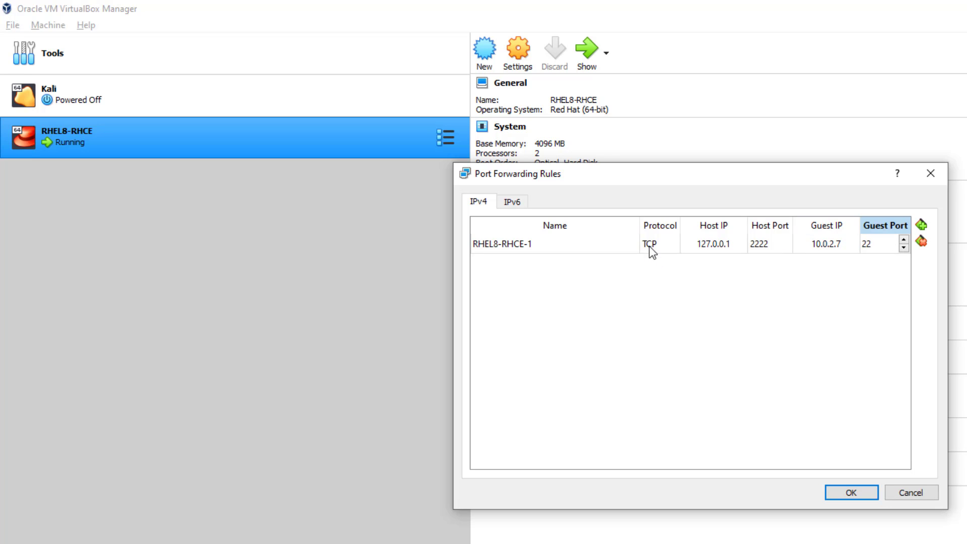
left_click(872, 493)
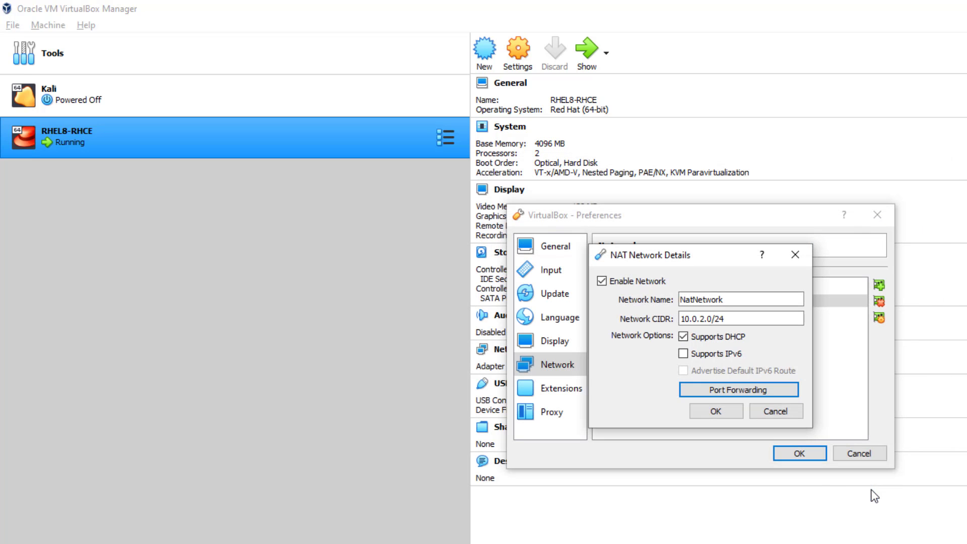
left_click(721, 412)
- Close Preferences and open a KiTTY SSH connection to 127.0.0.1 port 2222
left_click(799, 453)
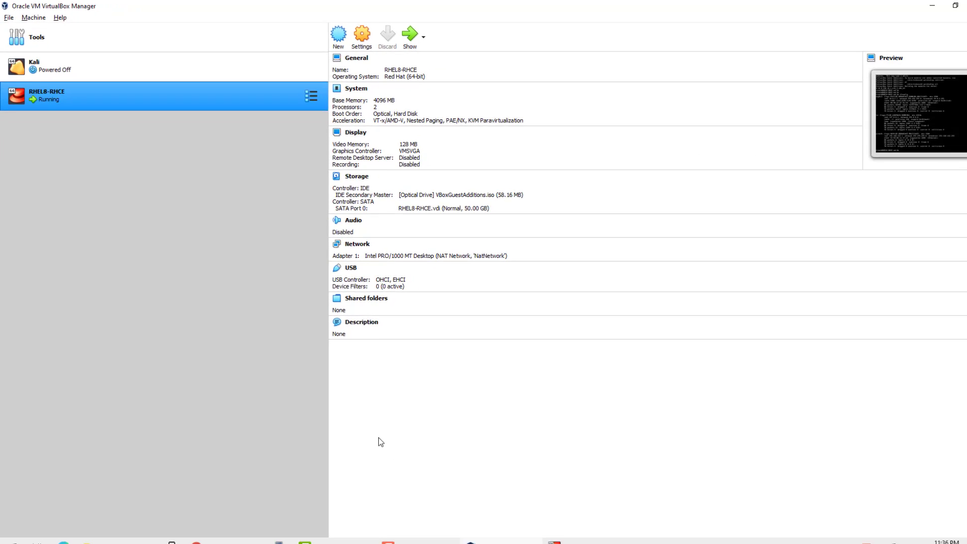
left_click(273, 535)
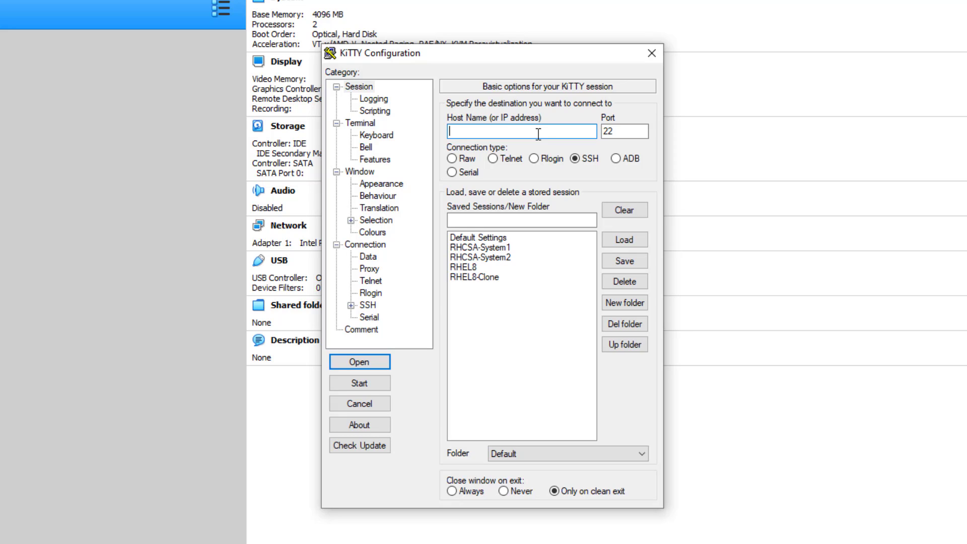
type("10")
key("BackSpace")
type("27.0.0.12")
key("BackSpace")
key("Tab")
type("2222")
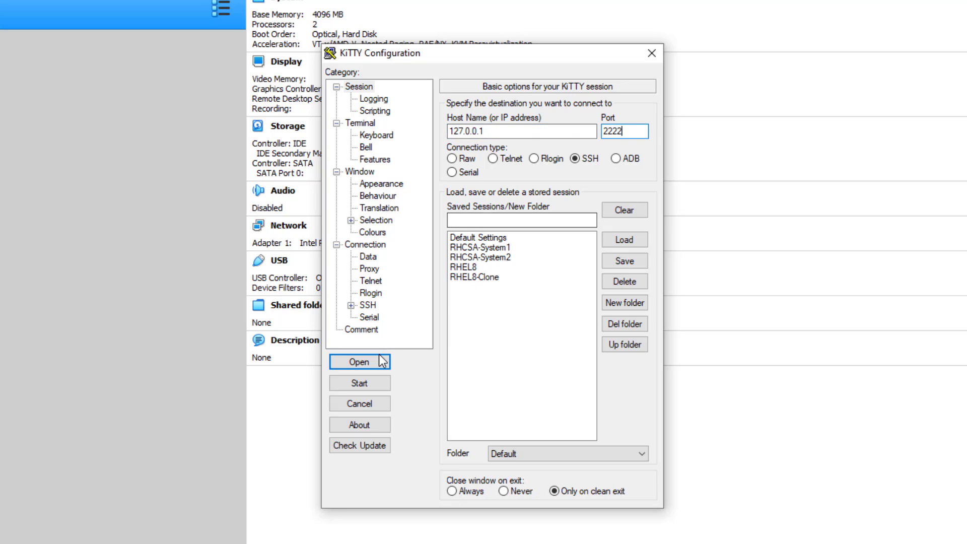
left_click(382, 358)
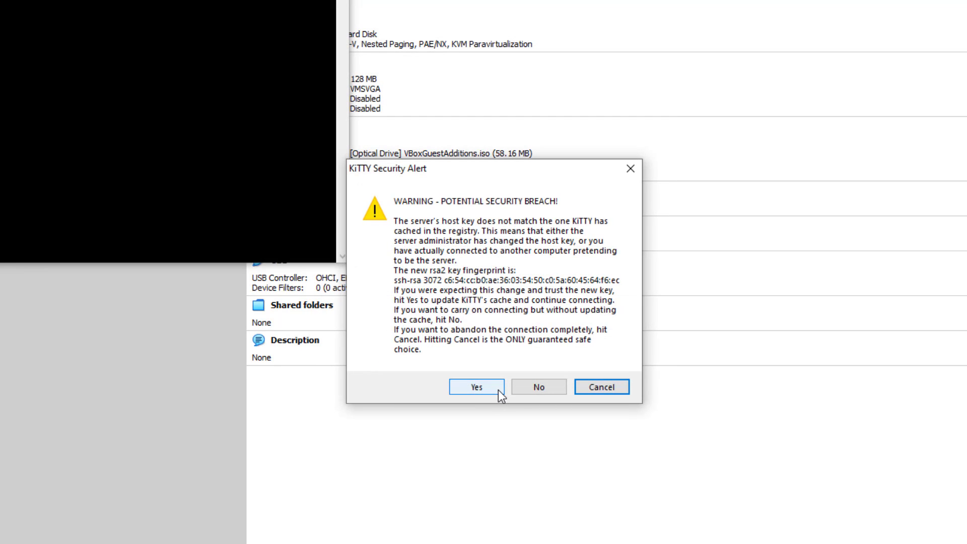
- Accept the host key, log in with the user's name and password, exit, then reboot the VM
left_click(477, 387)
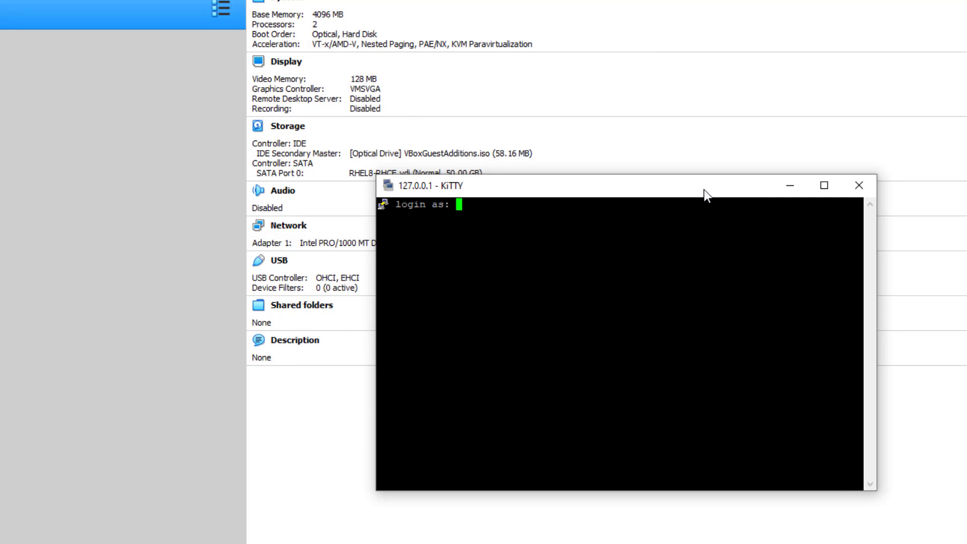
type("cengland")
key("Return")
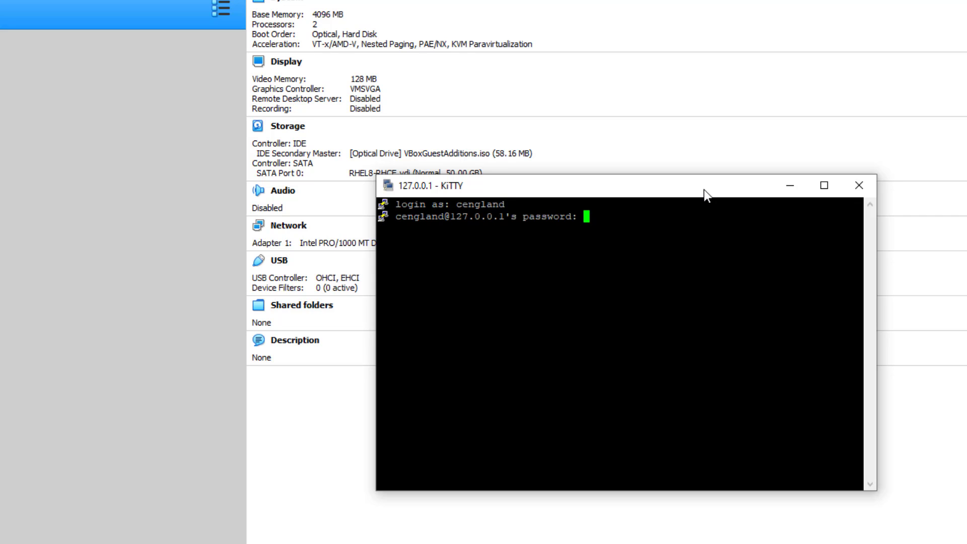
key("Return")
key("Return")
key("Return")
key("Return")
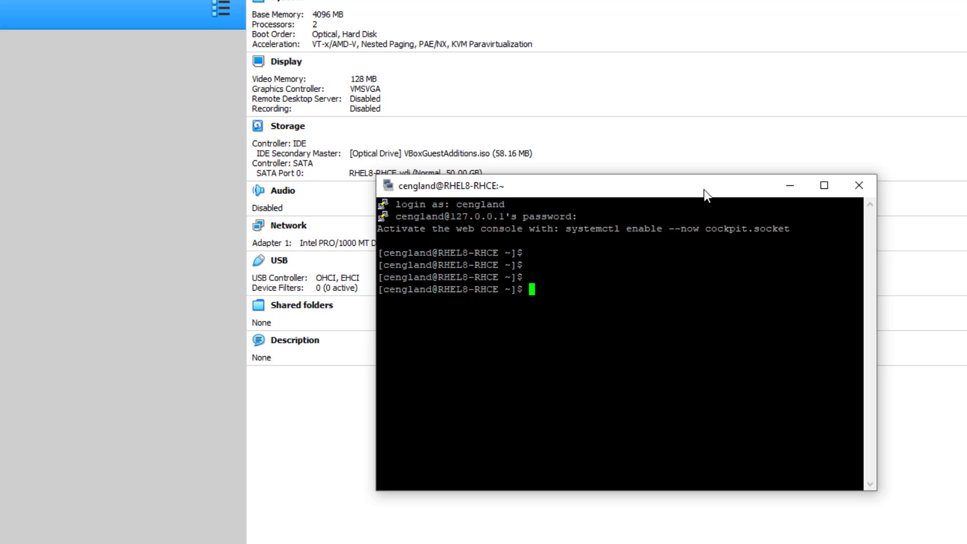
type("exit")
key("Return")
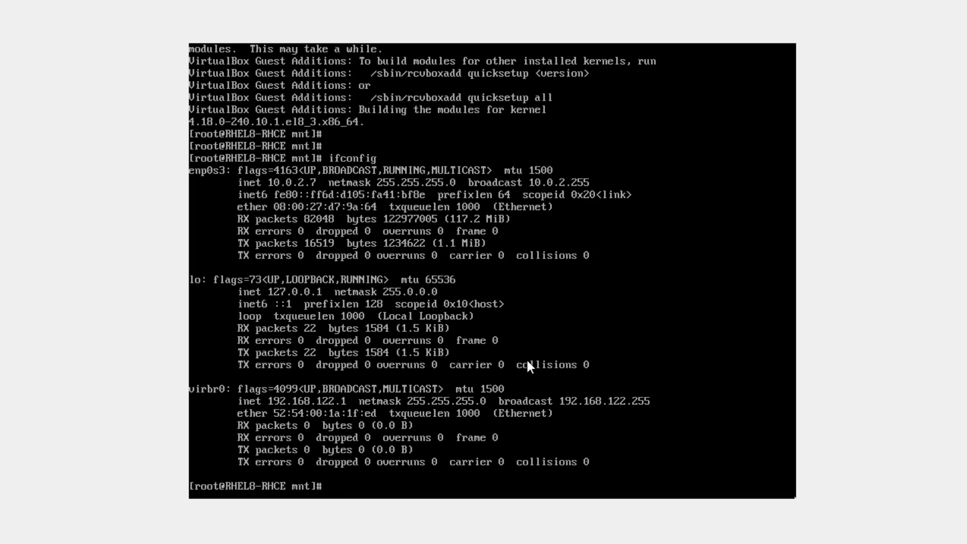
type("reboot")
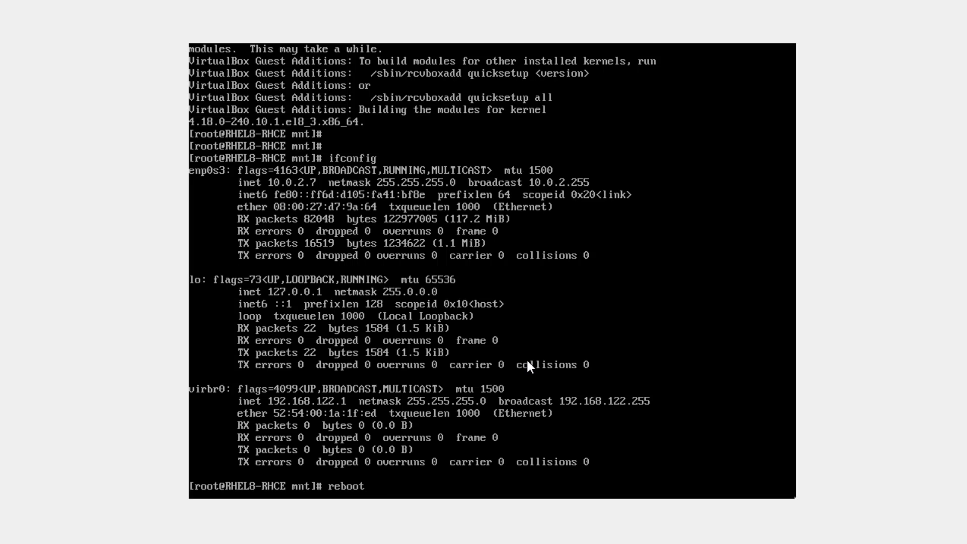
key("Return")
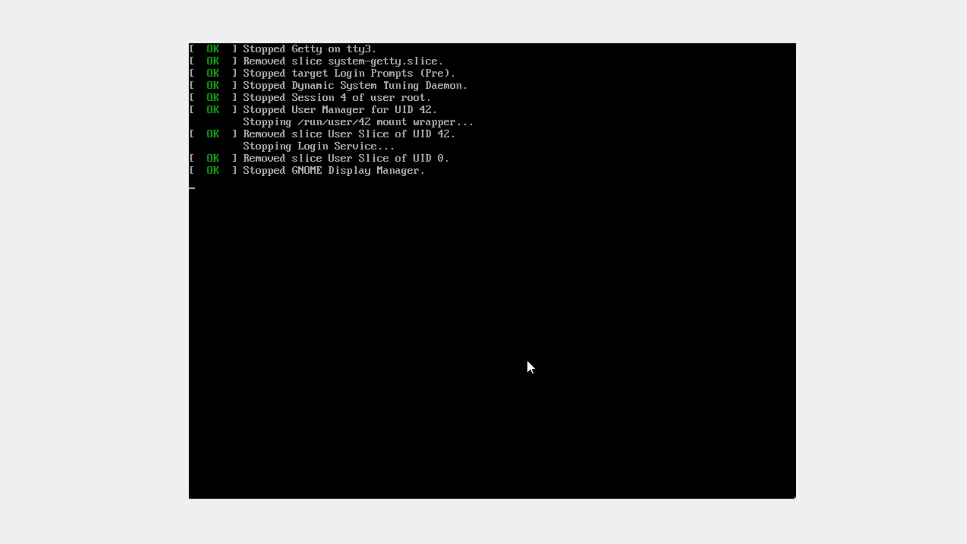
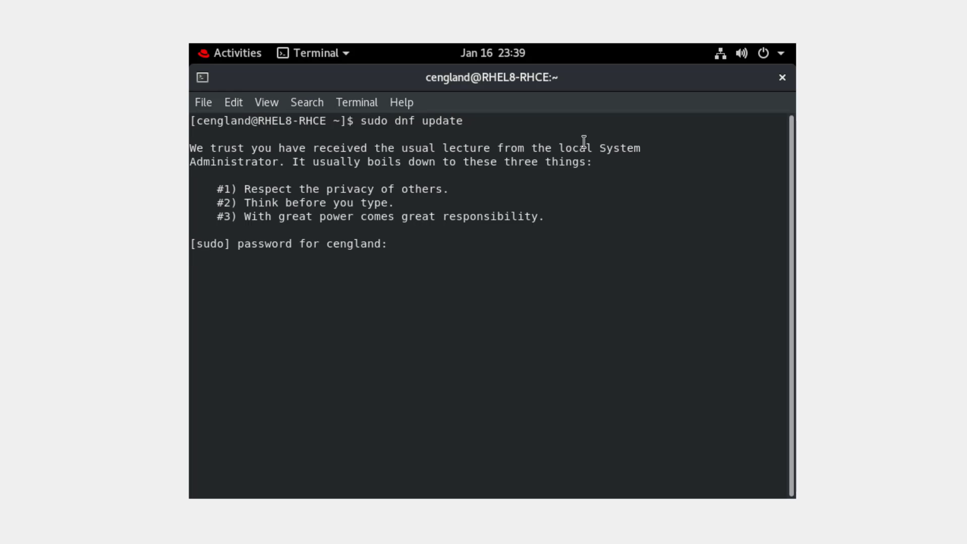
- Submit the sudo password so dnf update finishes with 'Nothing to do. Complete!'
key("Return")
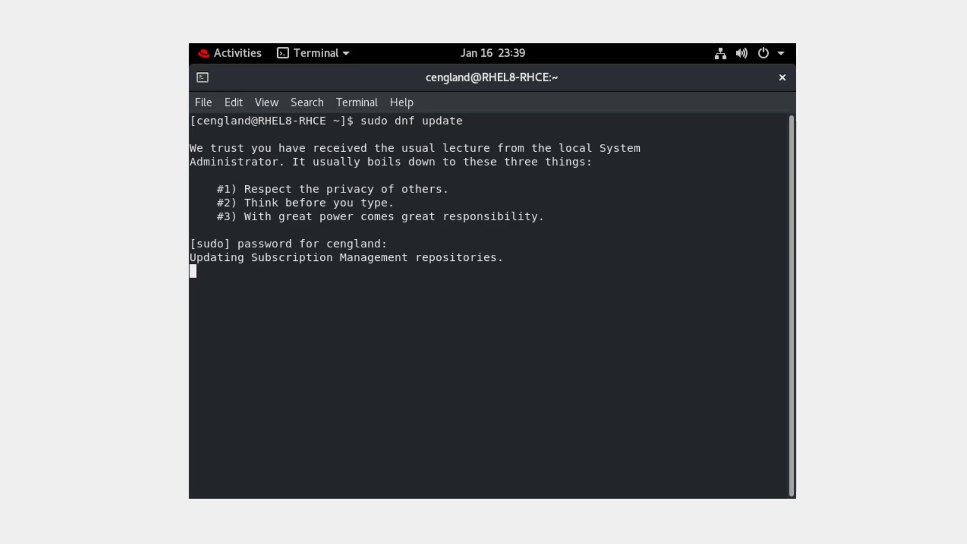
left_click(0, 0)
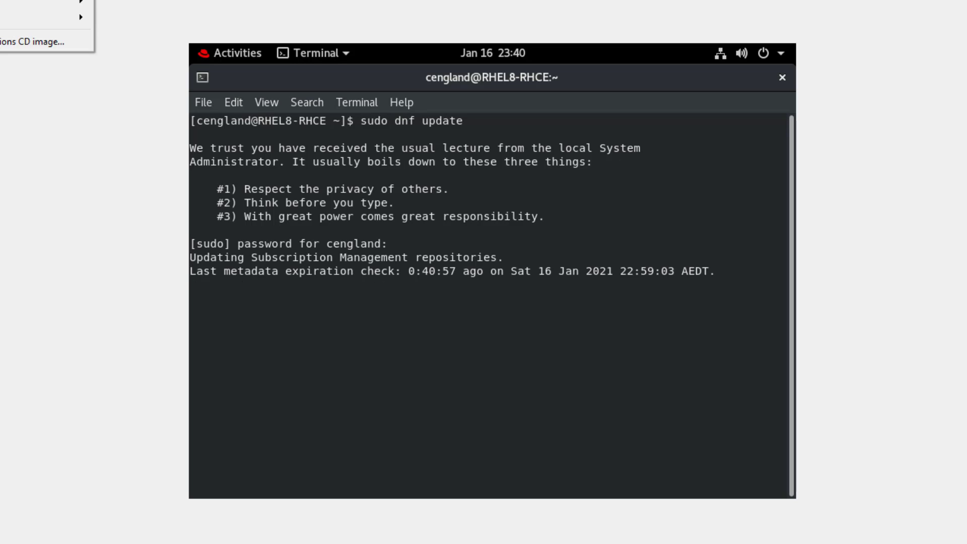
key("Escape")
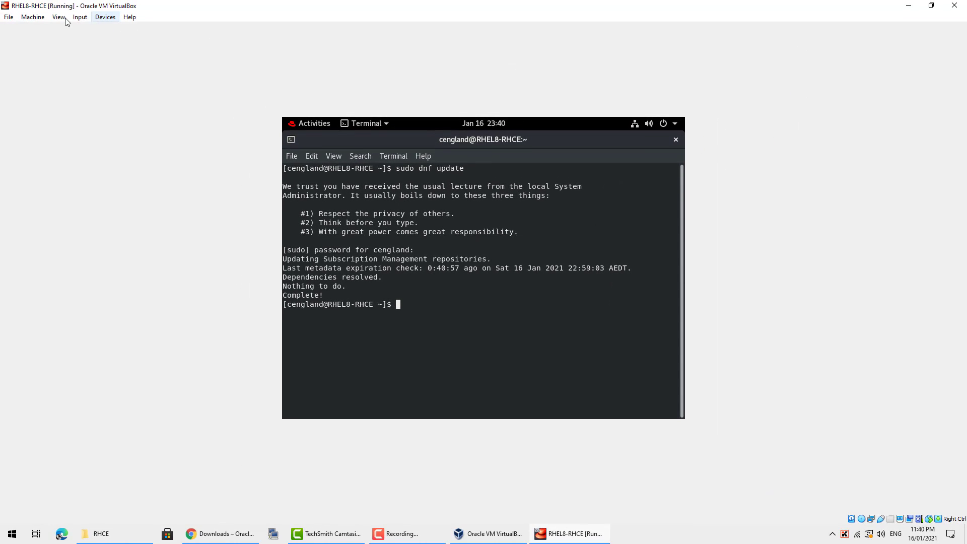
- Turn on View > Auto-resize Guest Display for the RHEL8-RHCE VM window
left_click(61, 17)
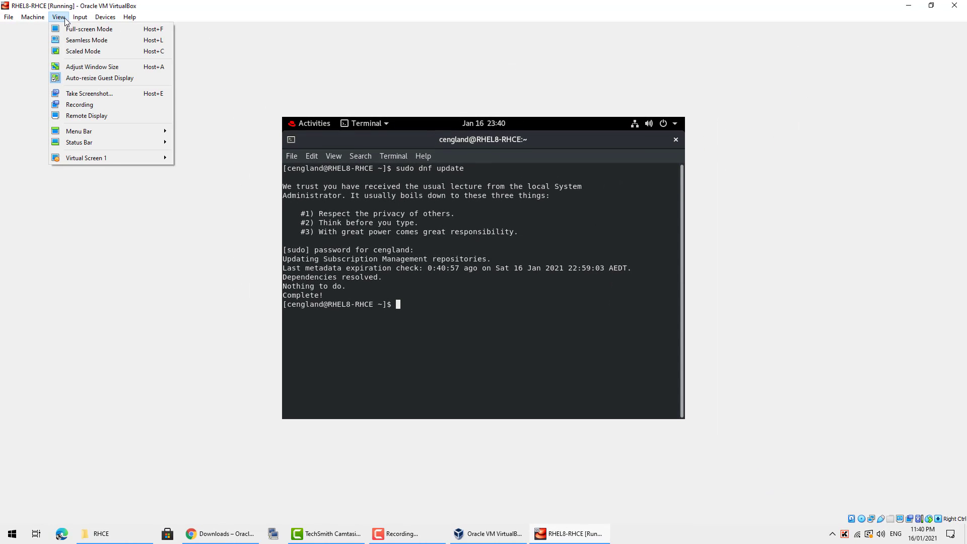
left_click(93, 80)
left_click(58, 17)
left_click(86, 77)
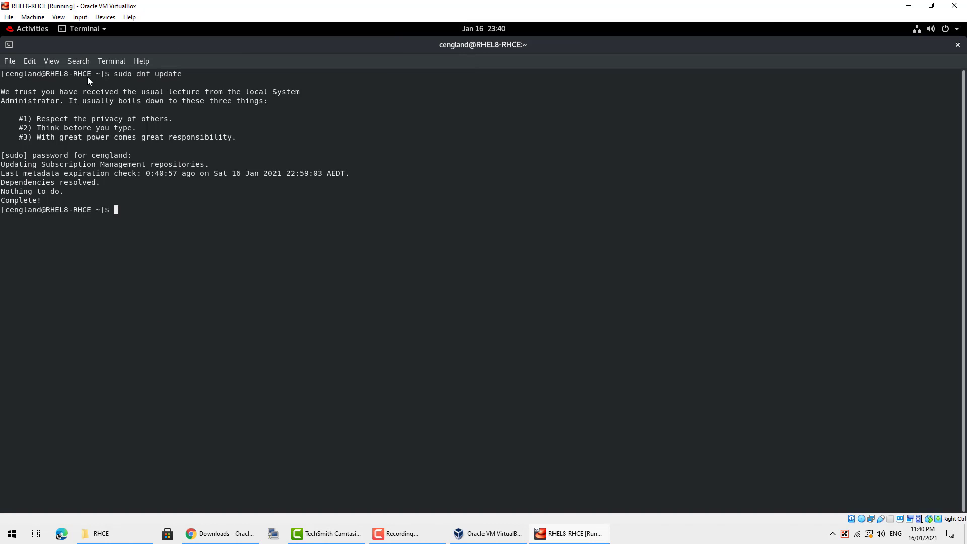
left_click(60, 18)
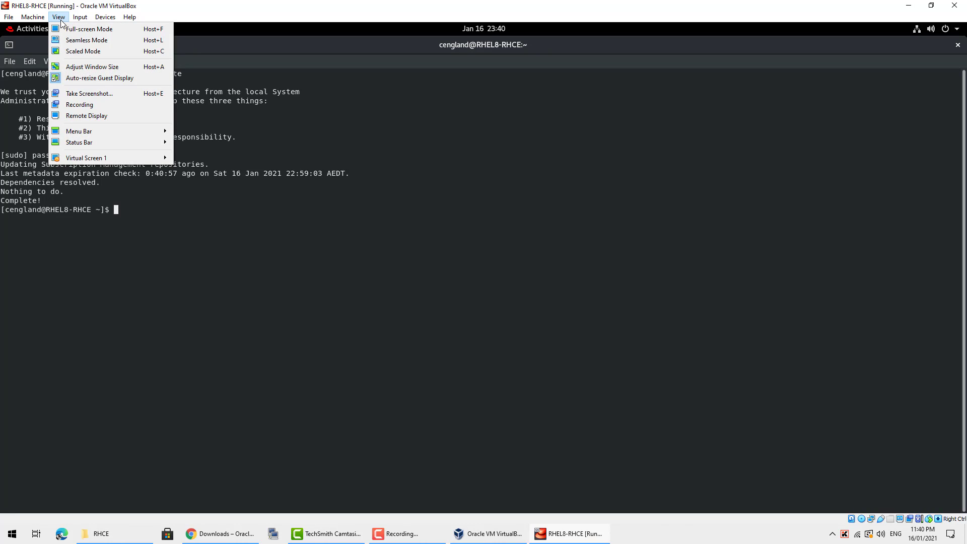
left_click(61, 19)
left_click(60, 19)
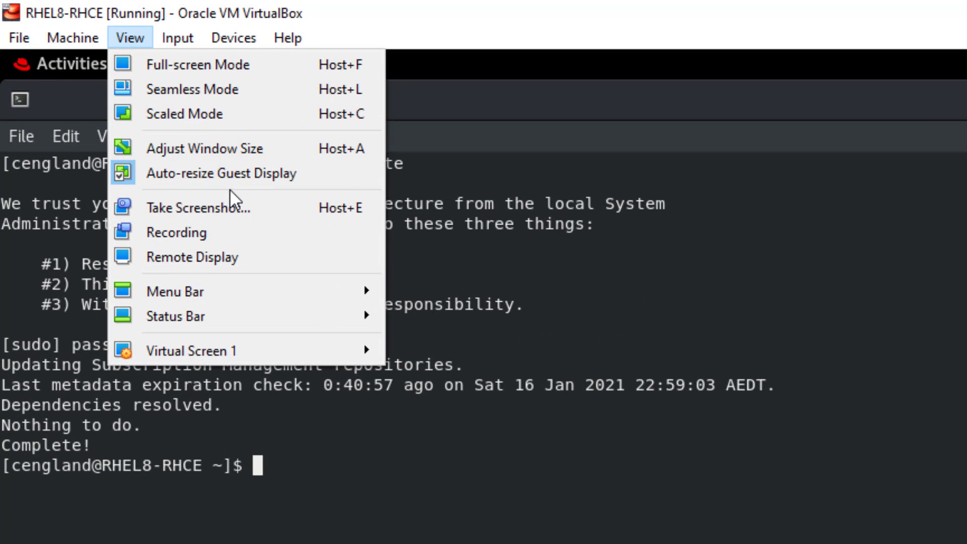
left_click(229, 177)
left_click(129, 36)
left_click(188, 169)
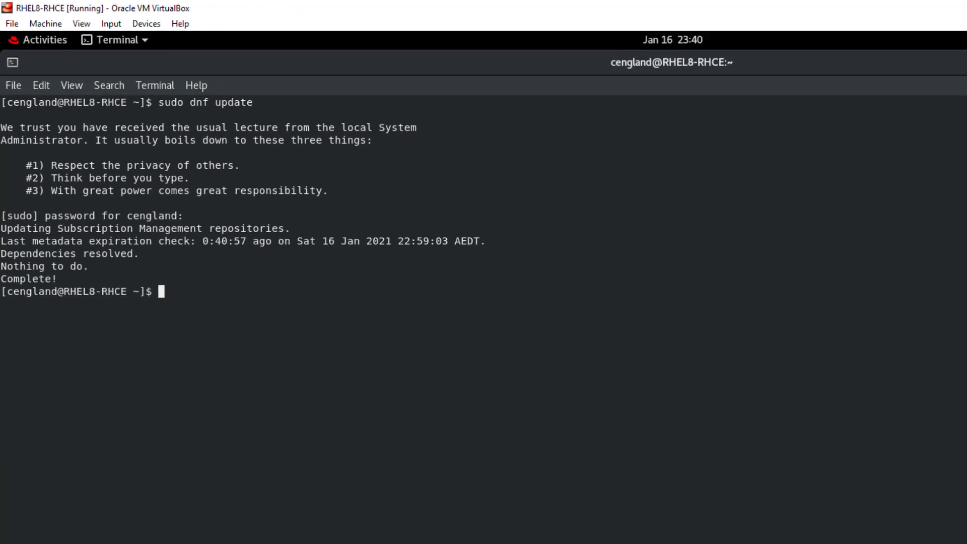
- Restore and then maximize the VM window so the guest desktop fills the screen
left_click(931, 5)
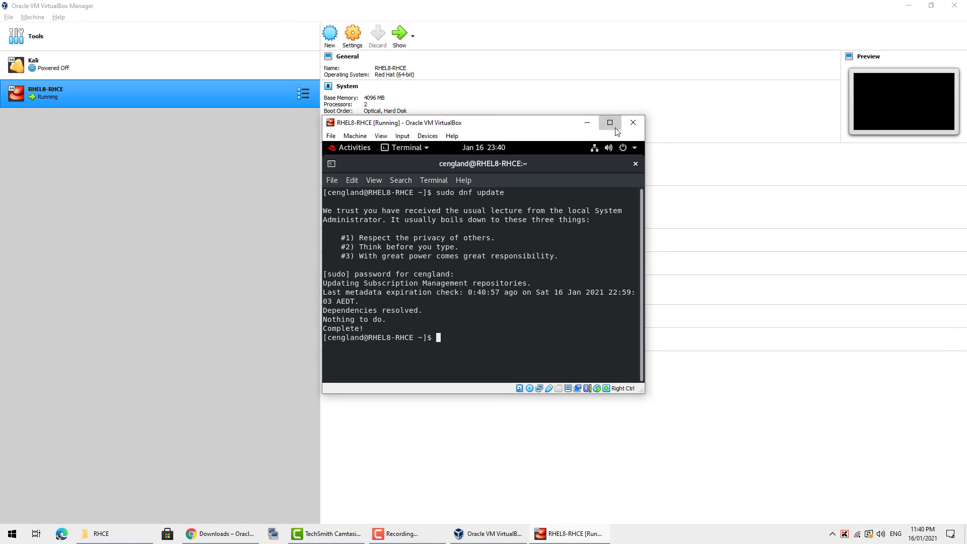
left_click(615, 126)
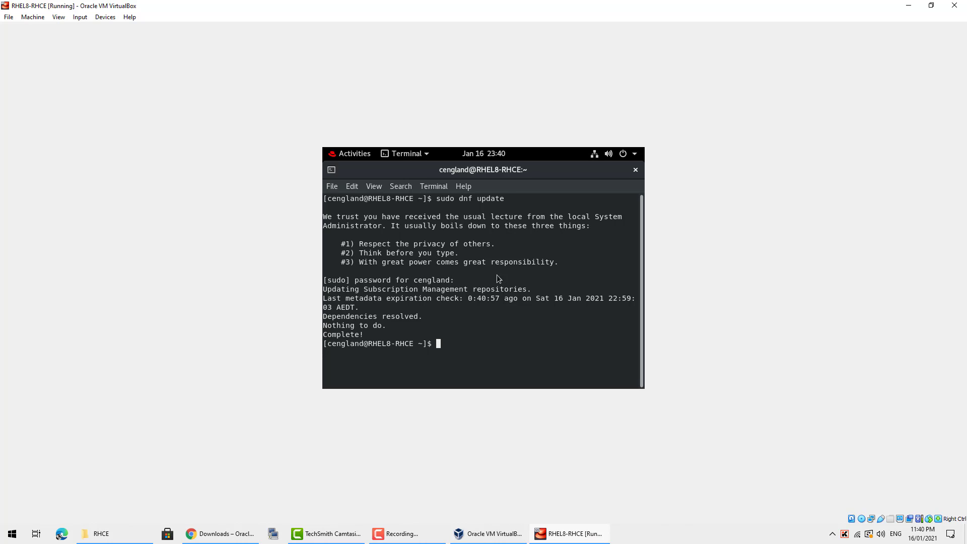
left_click(33, 17)
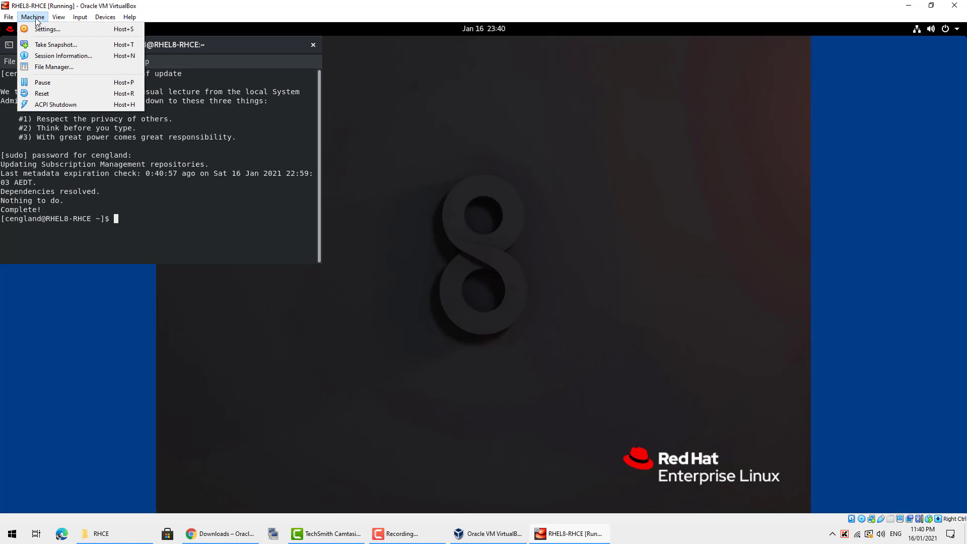
left_click(35, 19)
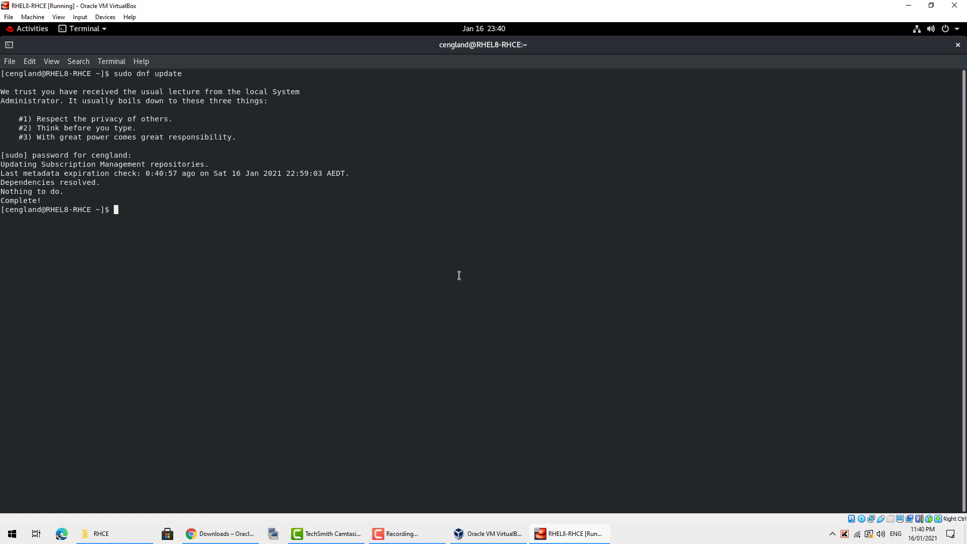
- Close the guest terminal and choose Power Off from the GNOME system menu
left_click(958, 45)
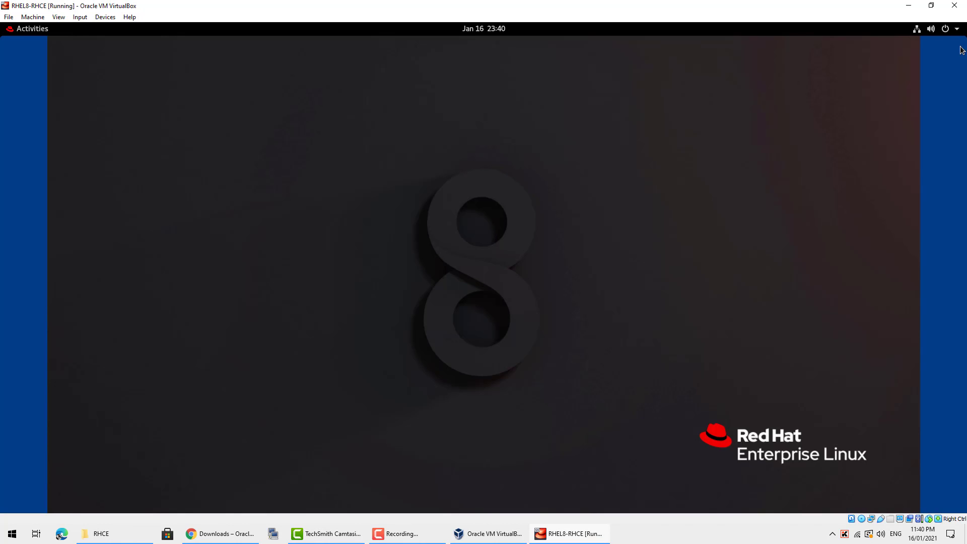
left_click(946, 32)
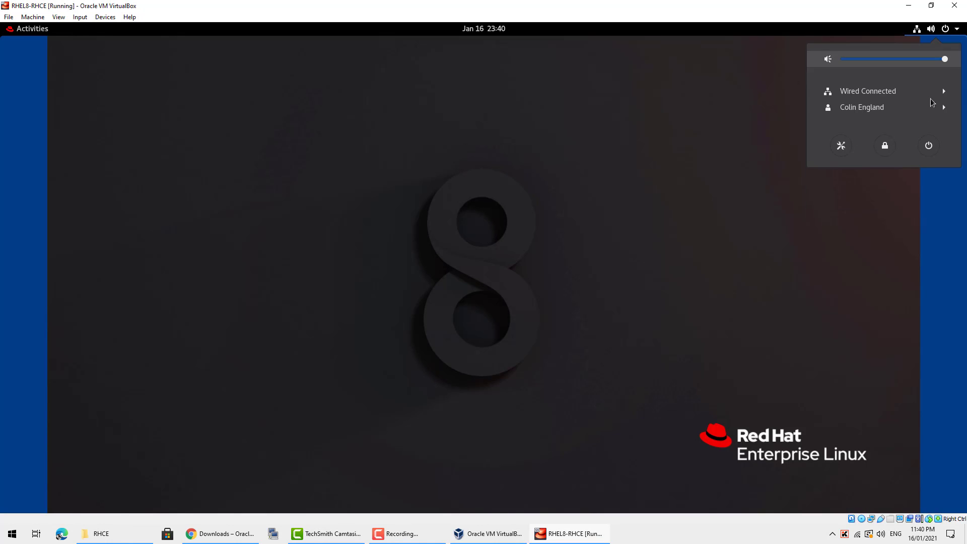
left_click(932, 146)
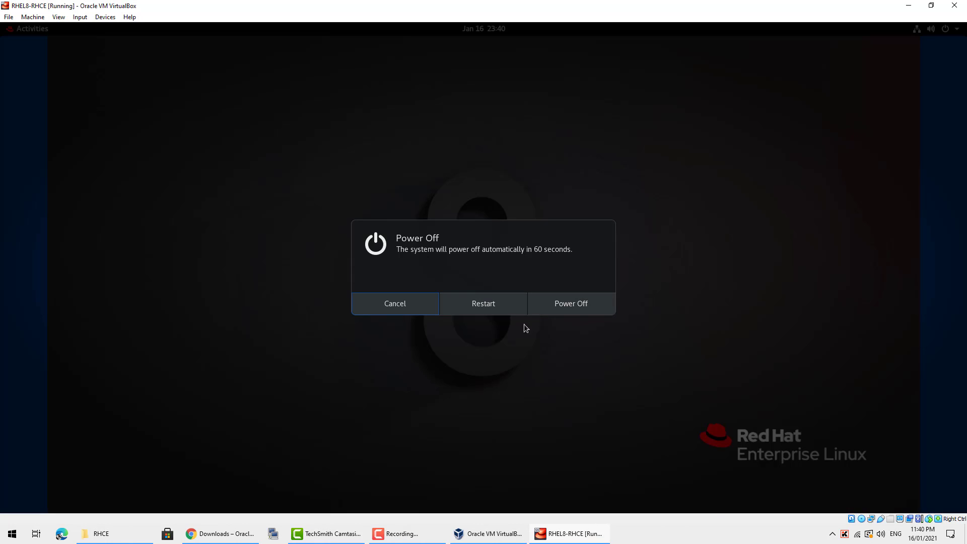
left_click(558, 303)
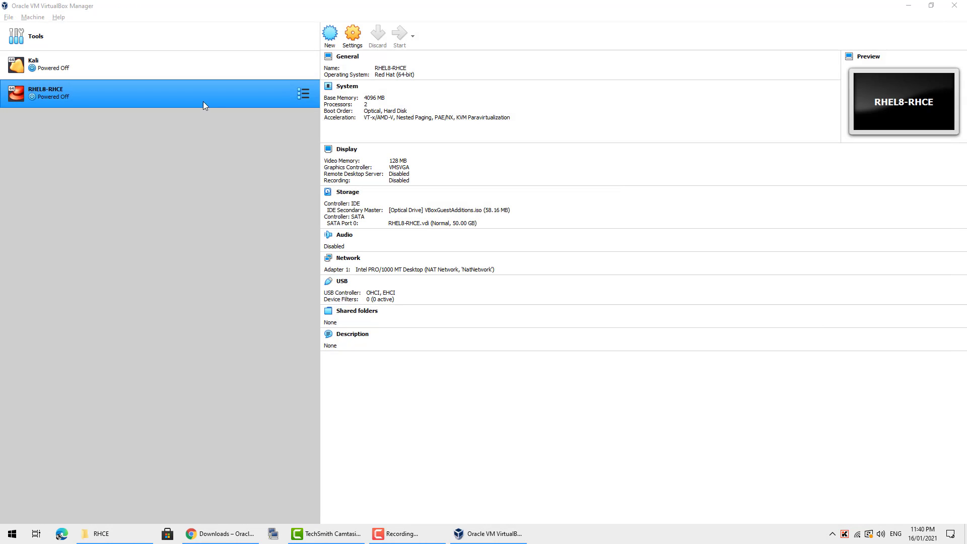
- Start cloning RHEL8-RHCE and name the copy RHEL8-RHCE-Client
right_click(204, 98)
mouse_move(258, 175)
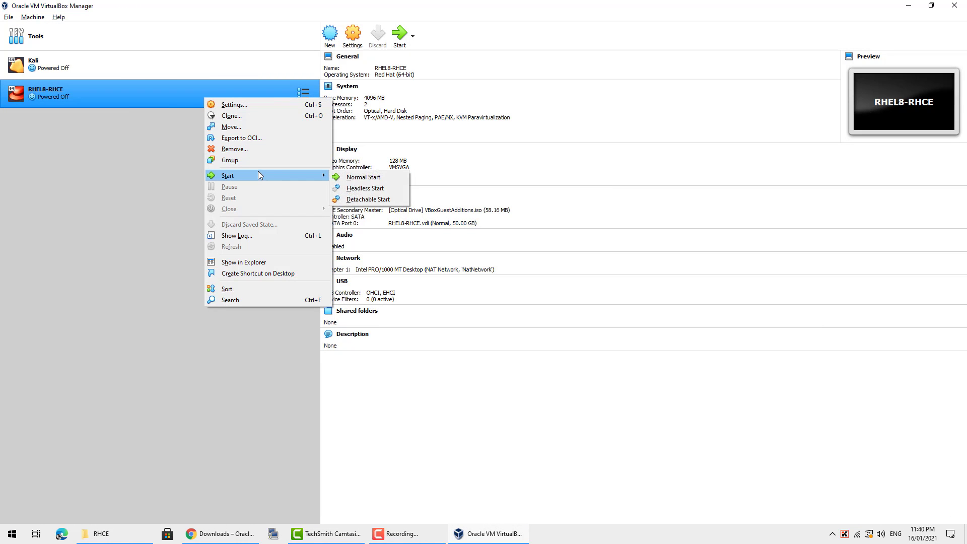
left_click(259, 116)
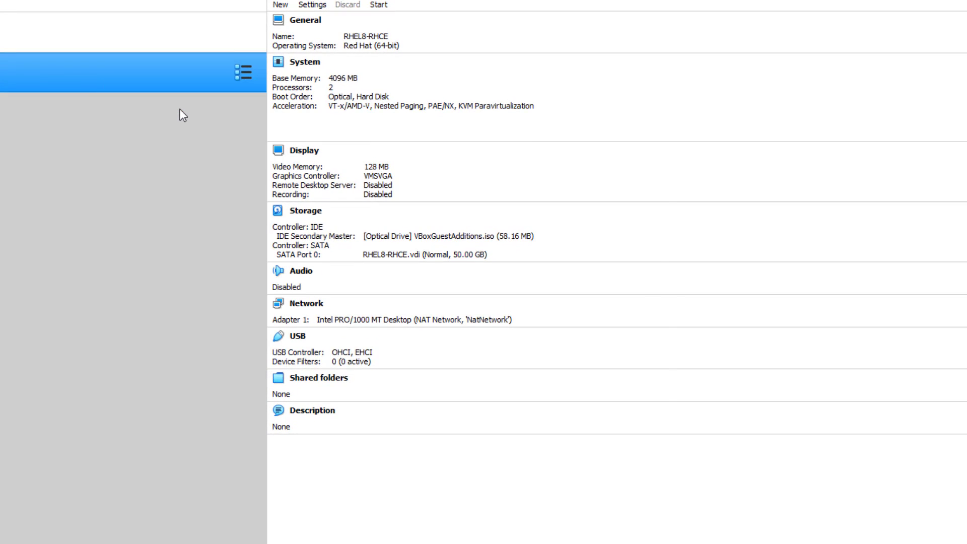
left_click(504, 303)
left_click_drag(478, 303, 550, 302)
key("BackSpace")
key("BackSpace")
type("-Client")
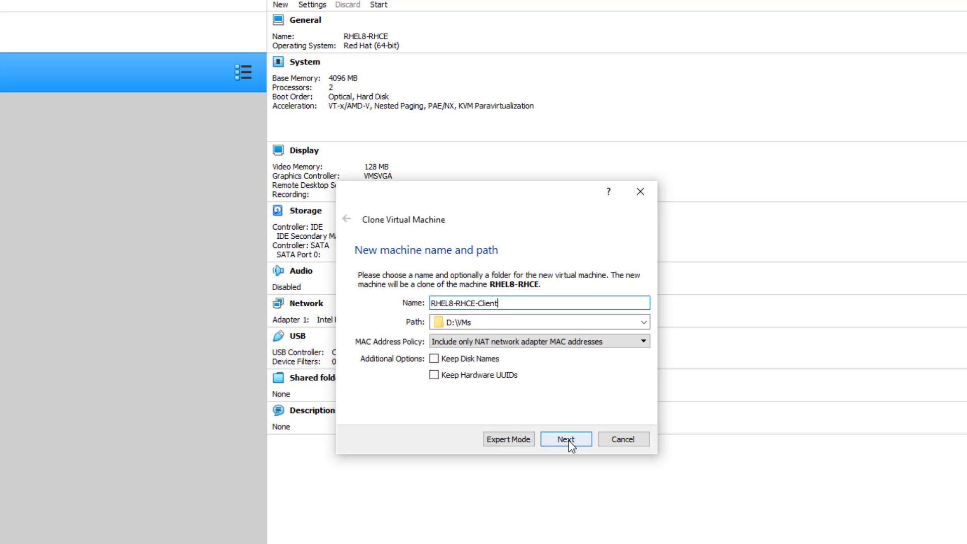
- Generate new MAC addresses for all network adapters and create a Full clone
left_click(603, 342)
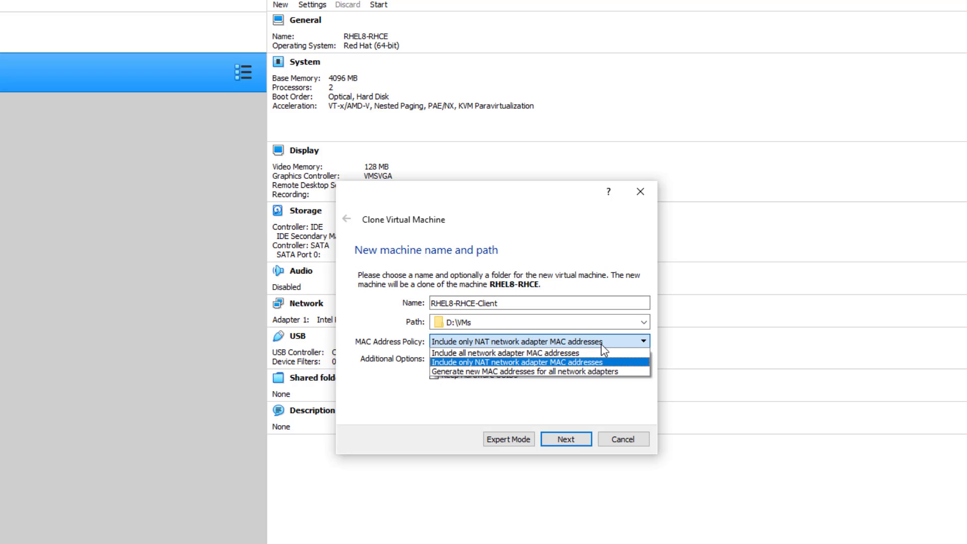
left_click(602, 345)
left_click(602, 346)
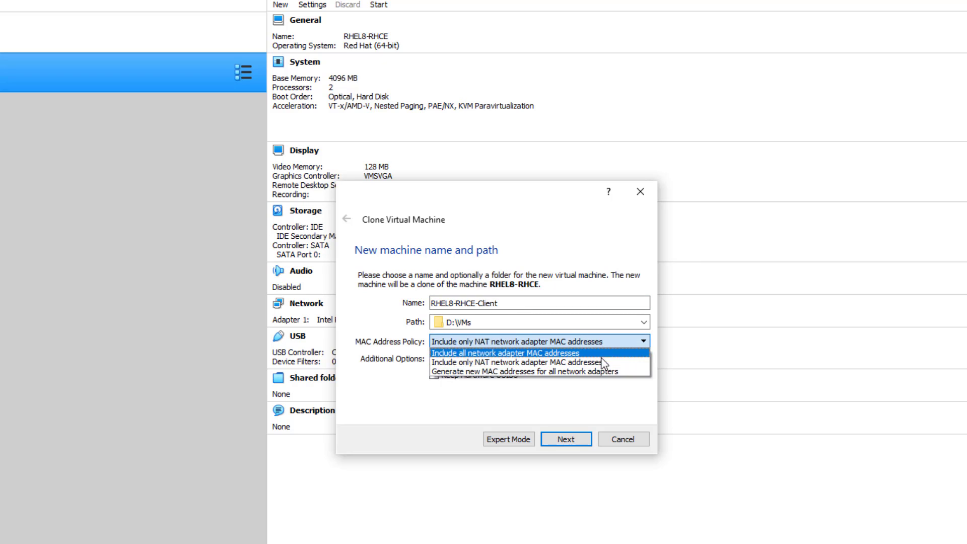
left_click(597, 374)
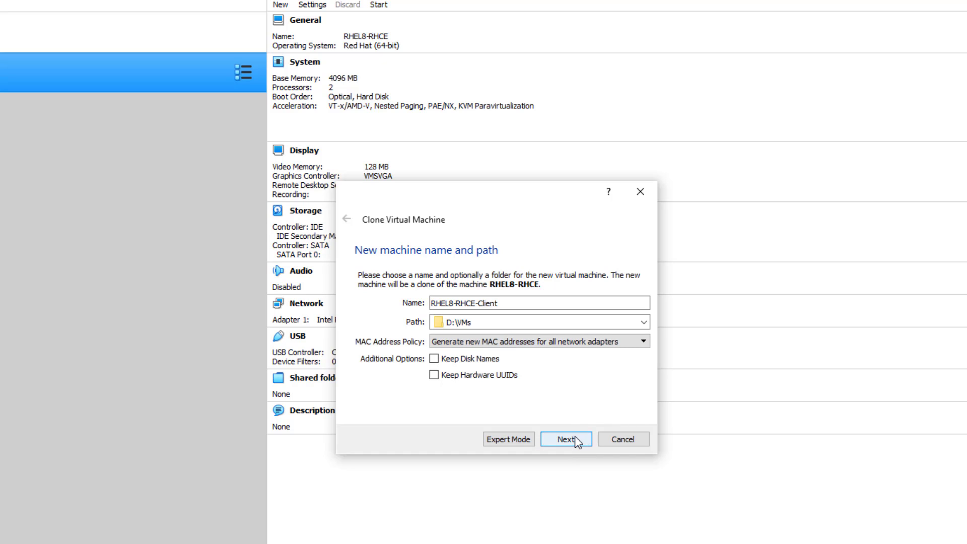
left_click_drag(441, 303, 531, 303)
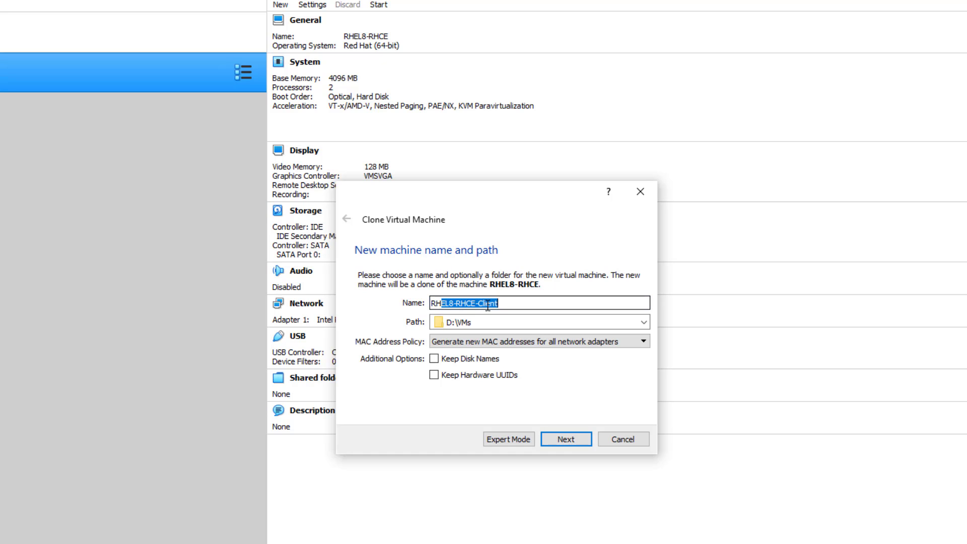
left_click(566, 439)
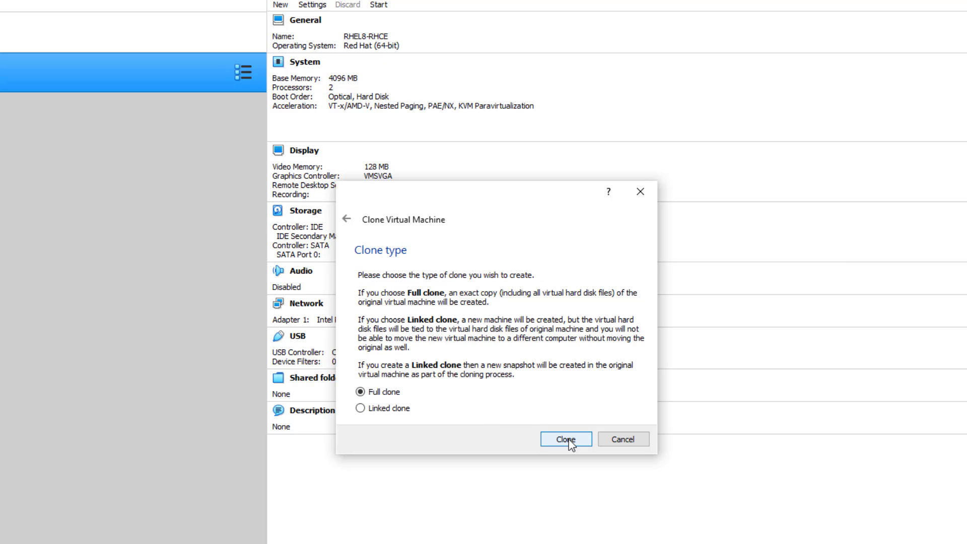
left_click(568, 439)
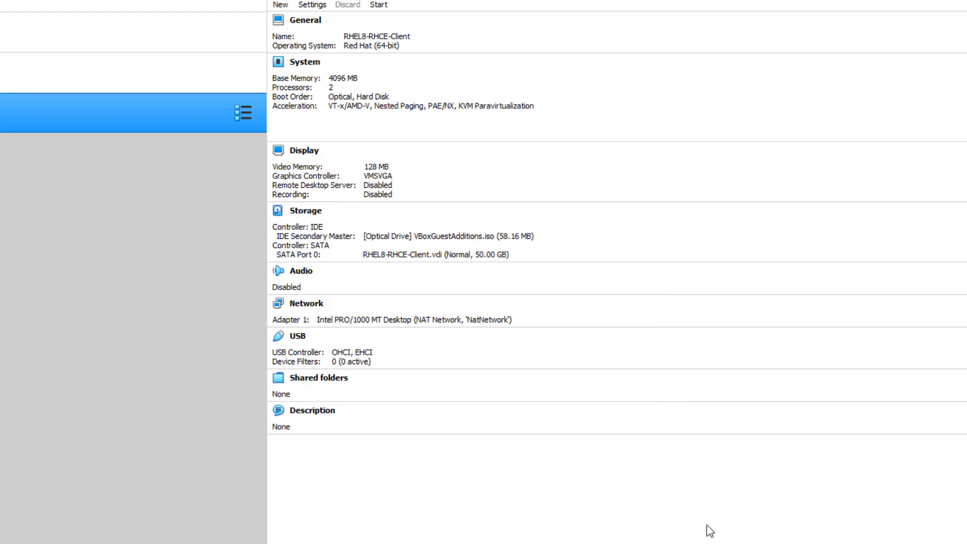
- Append '-Server' to the machine name in Settings, making it RHEL8-RHCE-Server
right_click(51, 84)
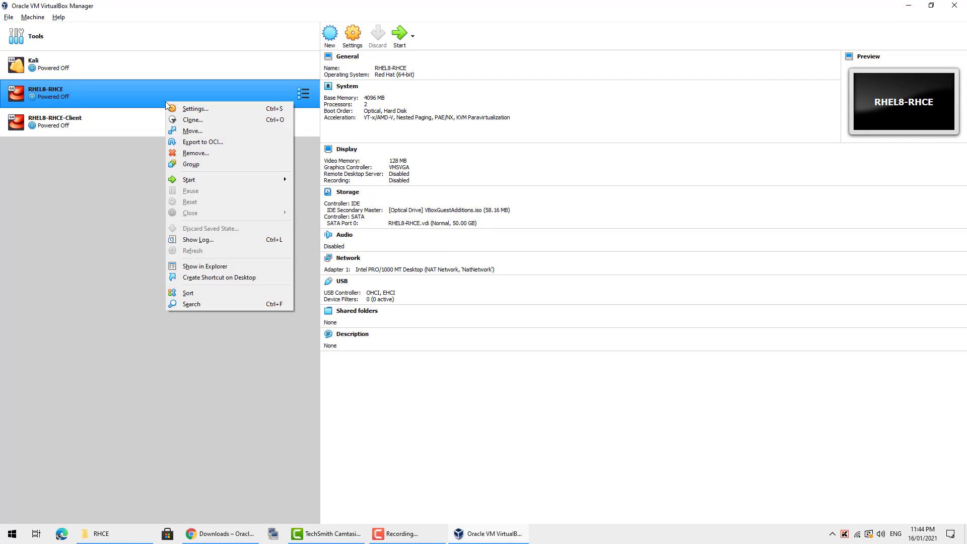
left_click(540, 208)
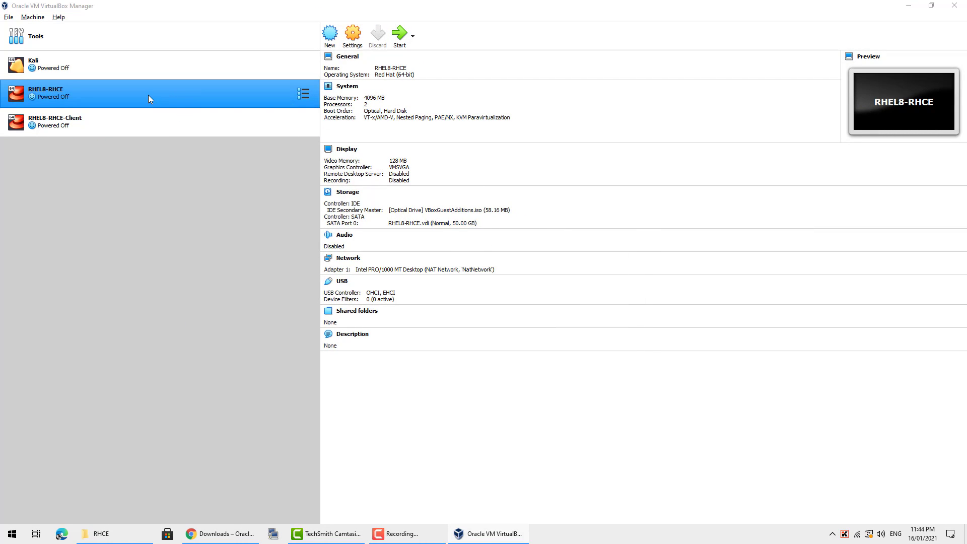
key("ctrl+s")
left_click(472, 187)
type("-Server")
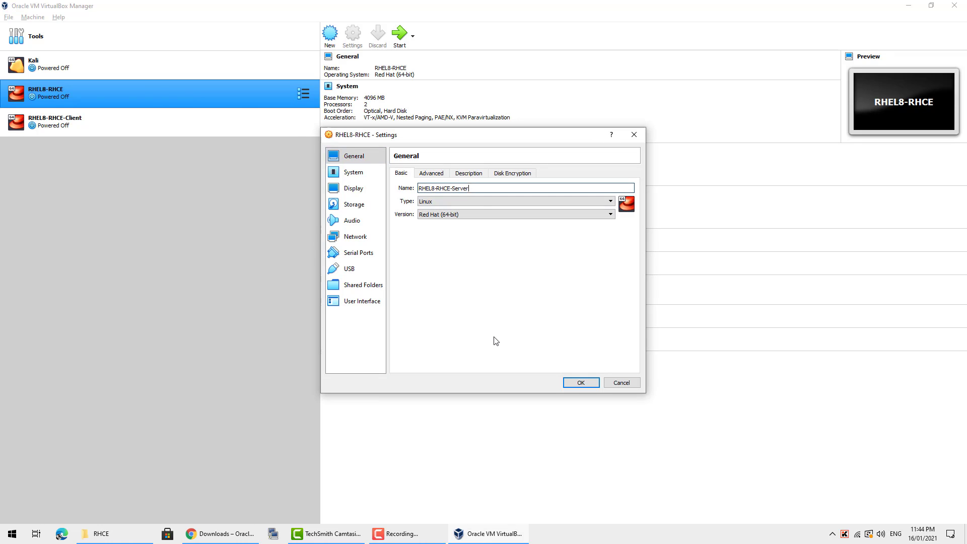
left_click(564, 383)
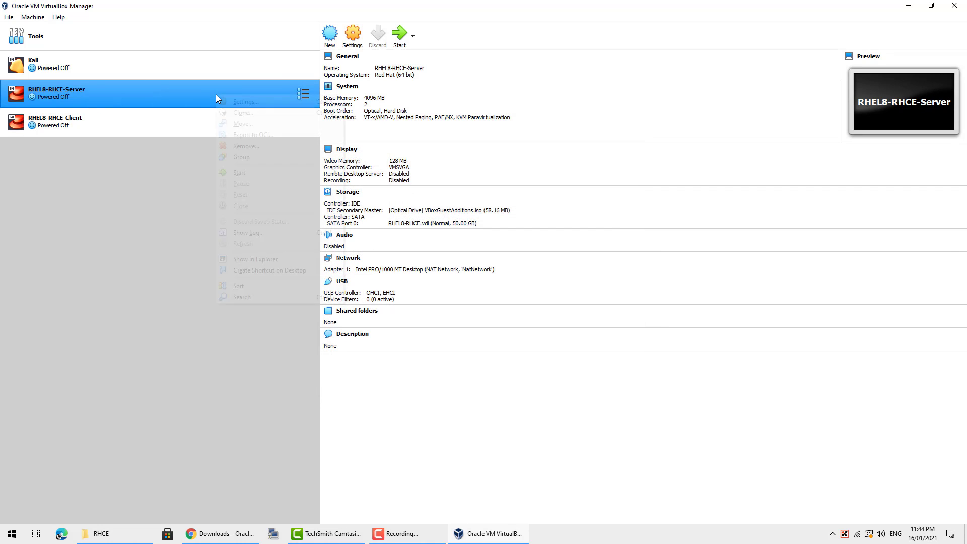
- Leave RHEL8-RHCE-Server as the only selected machine in the list
right_click(216, 97)
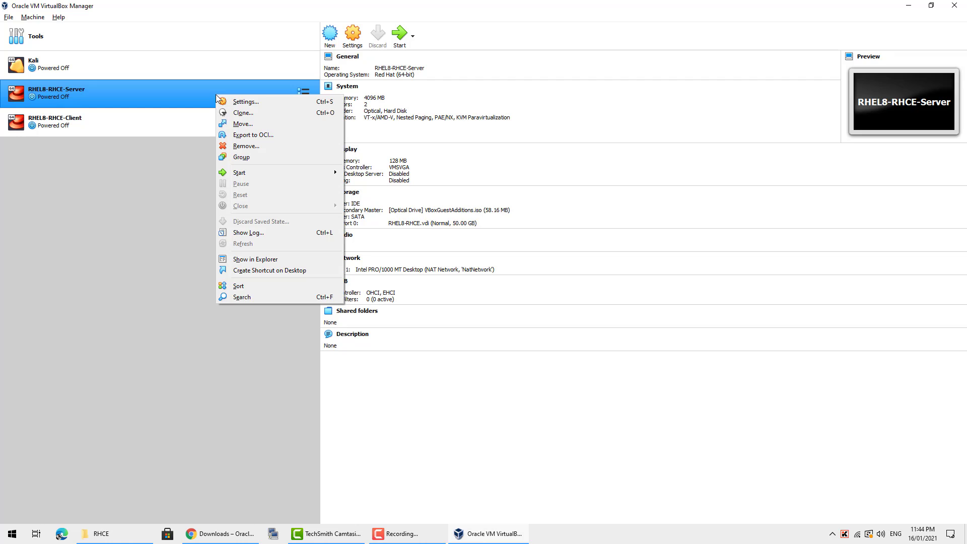
mouse_move(255, 173)
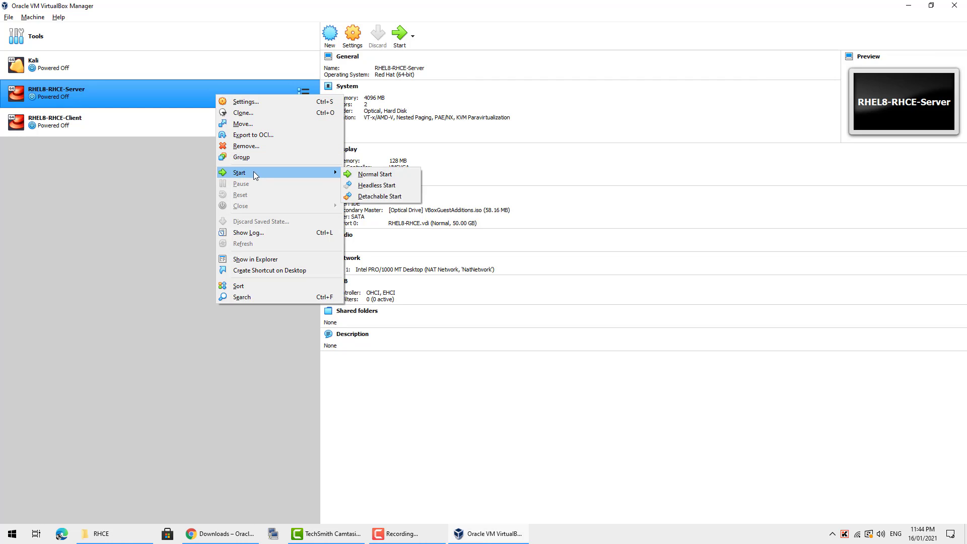
left_click(363, 174)
left_click(237, 122, "ctrl")
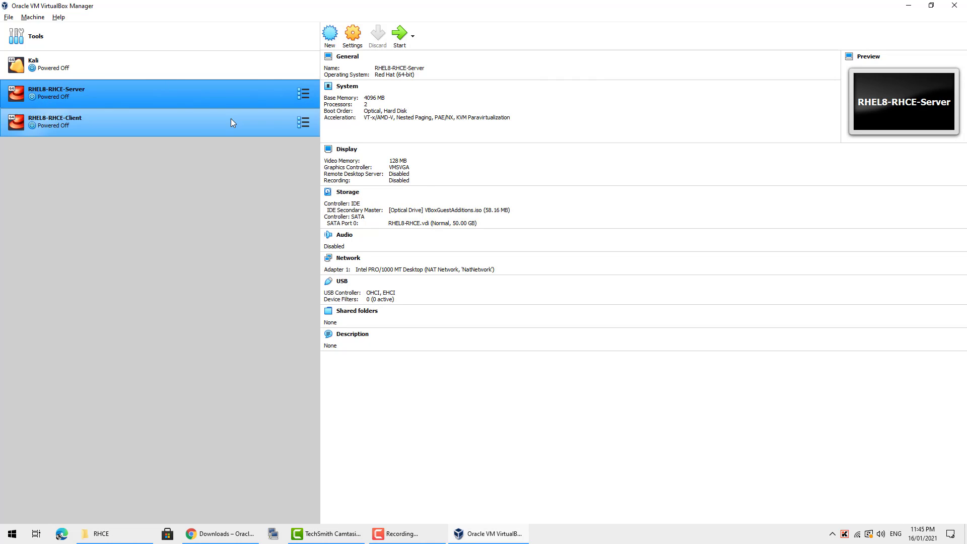
left_click(231, 95)
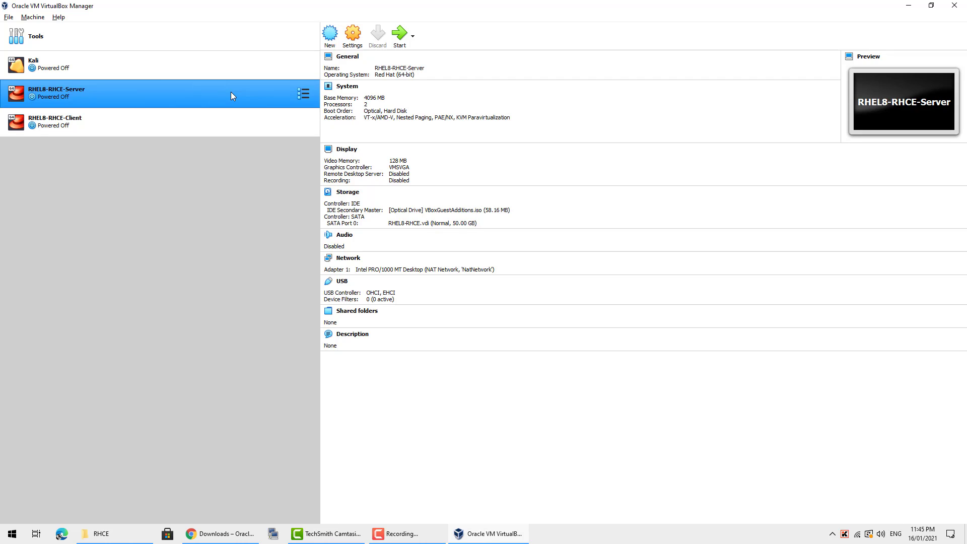
- In the Server's Snapshots view, name a new snapshot 'Initial Build - 16012021'
left_click(301, 96)
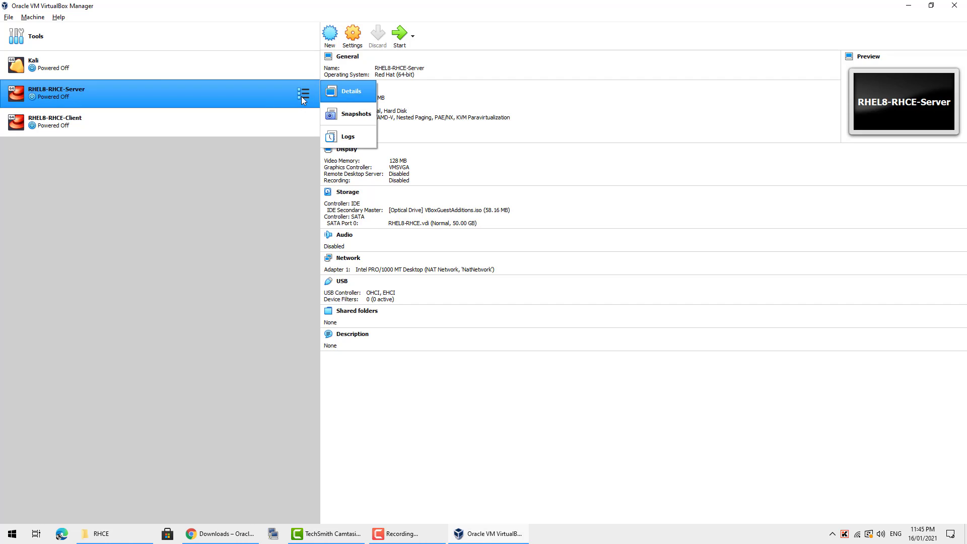
left_click(354, 113)
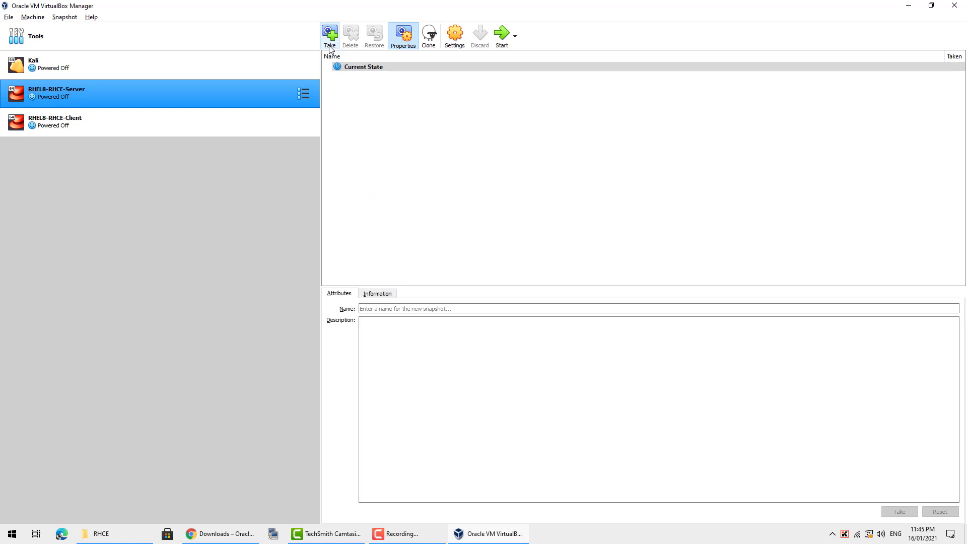
left_click(385, 307)
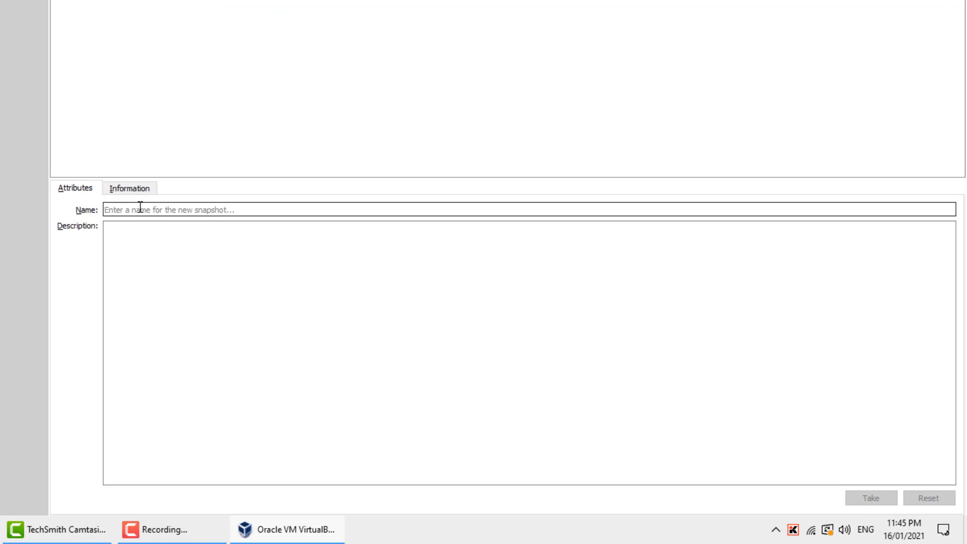
type("I")
key("BackSpace")
type("IN")
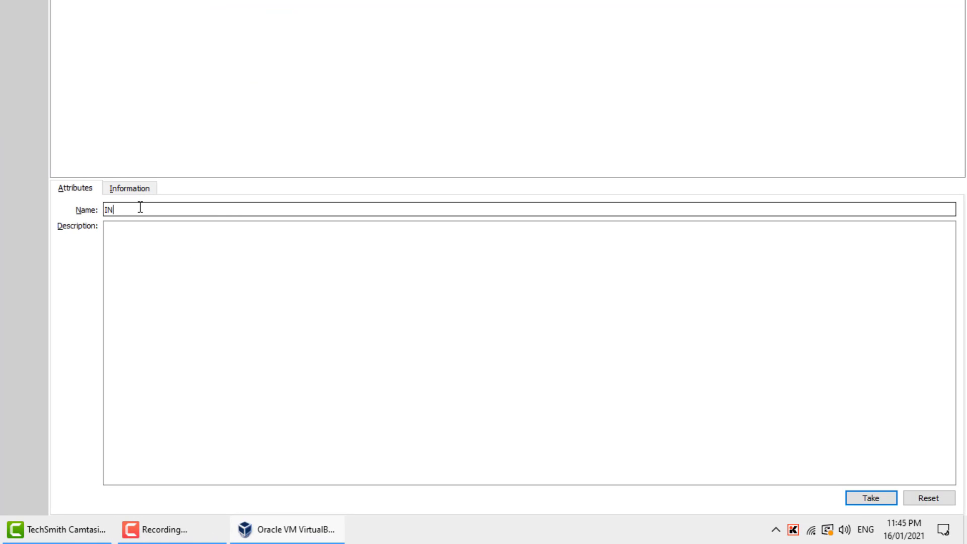
key("BackSpace")
type("nitial Buid")
key("BackSpace")
type("ld - 16012021")
- Take the Server snapshot, then take Client's as 'Initial Build Post Clone - 16012021'
left_click(866, 499)
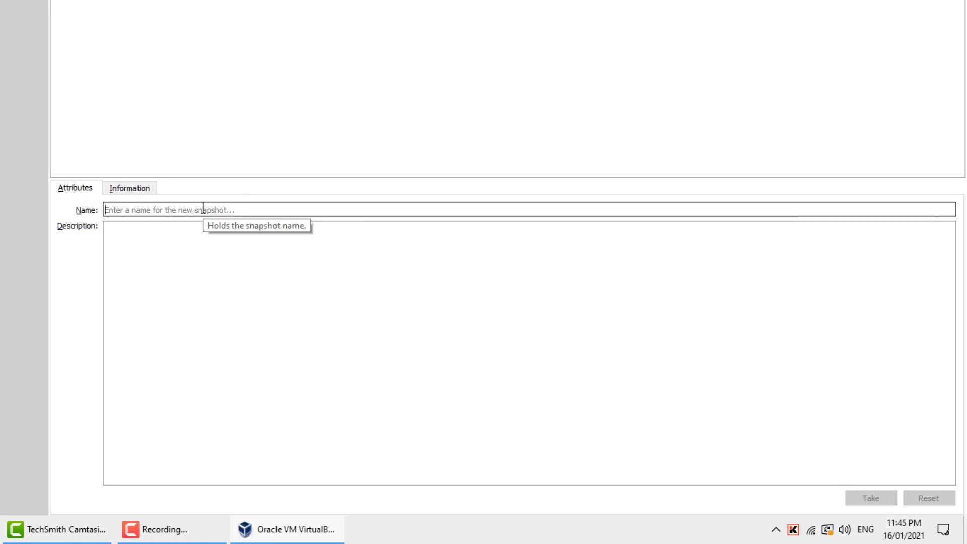
type("Initial Build Post Clone - ")
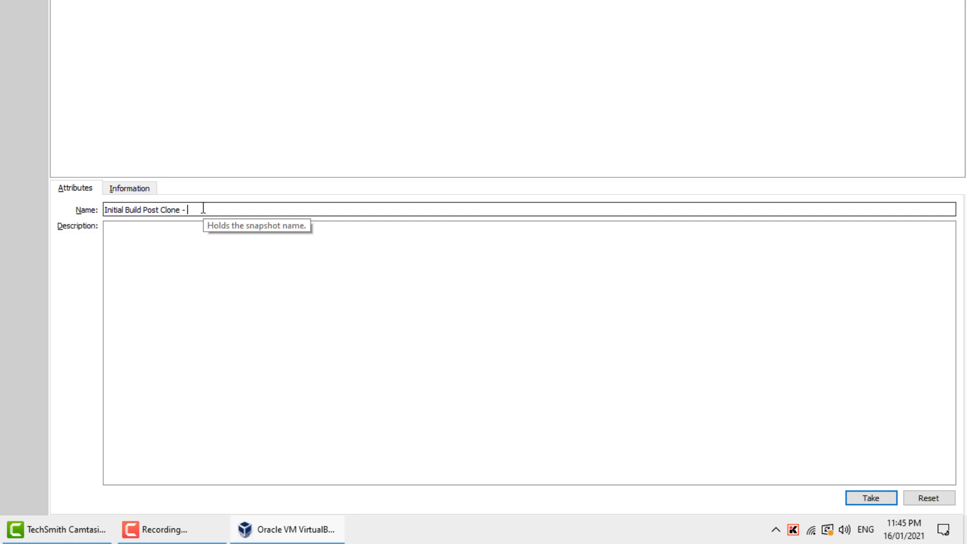
type("16012021")
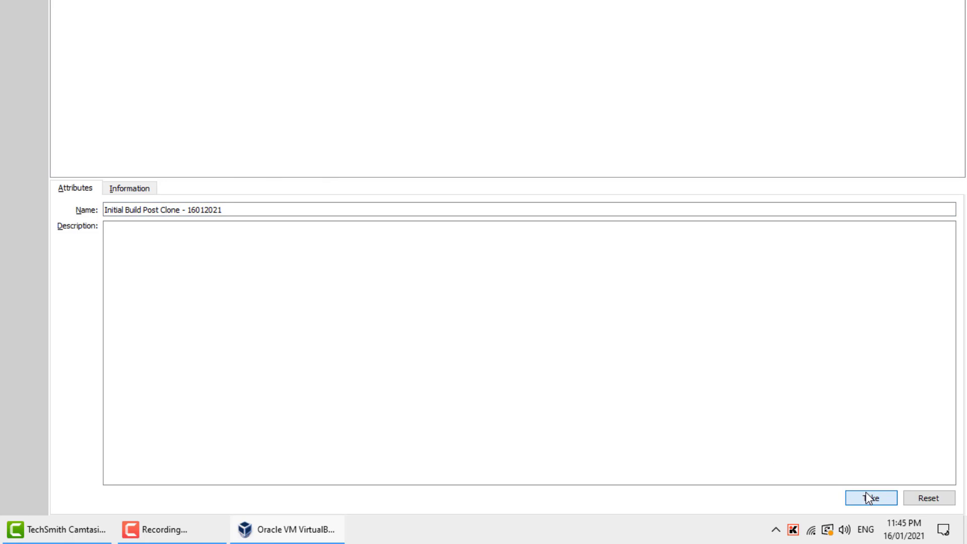
left_click(869, 498)
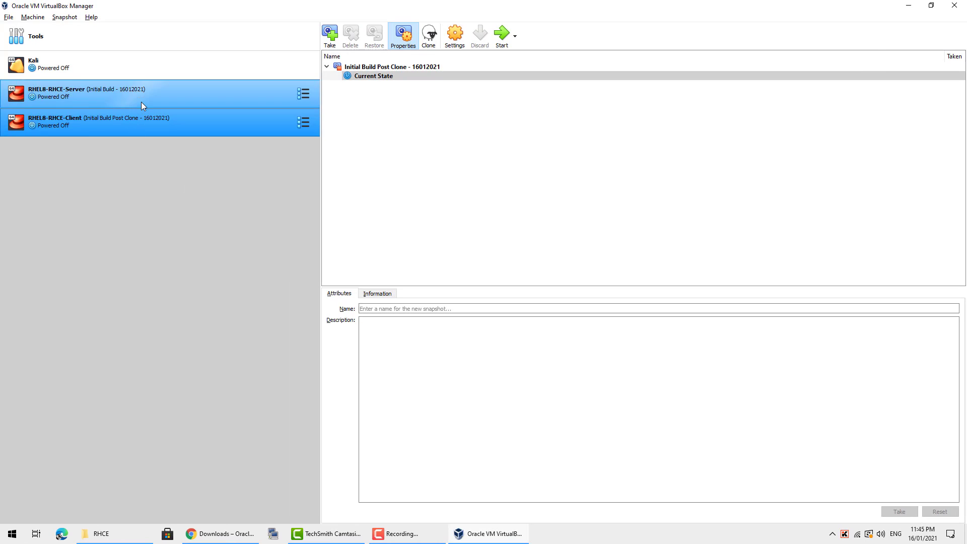